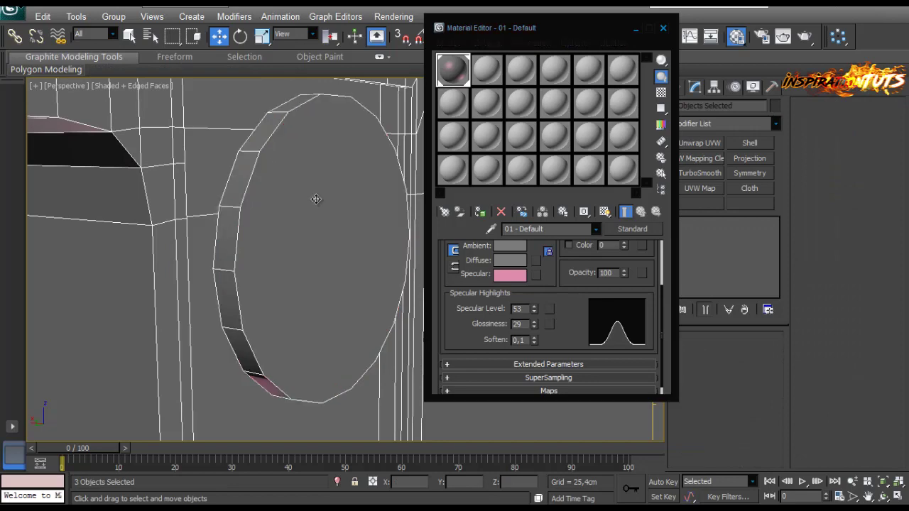
Close the material editor and delete the front cap polygon of the round cylinder on the panel
{"action": "key", "text": "c"}
{"action": "key", "text": "Return"}
{"action": "key", "text": "m"}
{"action": "left_click", "coordinate": [317, 200]}
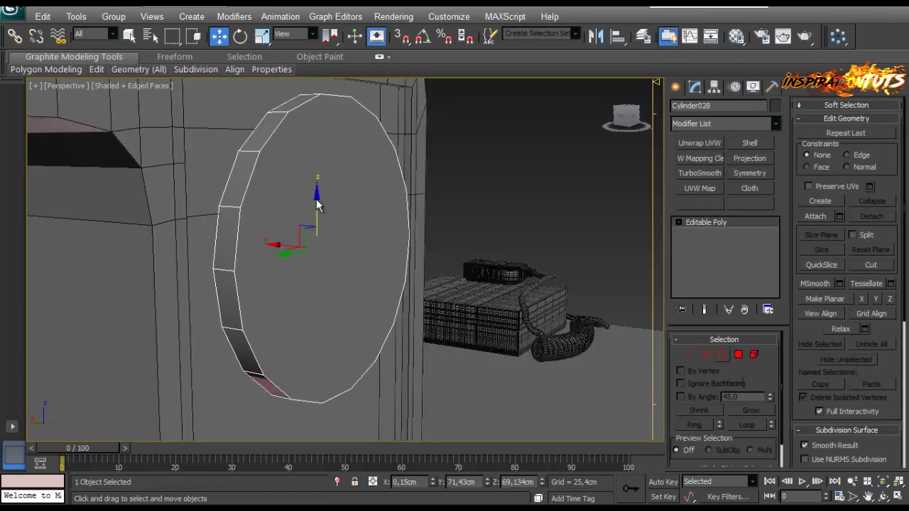
{"action": "key", "text": "4"}
{"action": "left_click", "coordinate": [316, 199]}
{"action": "key", "text": "Delete"}
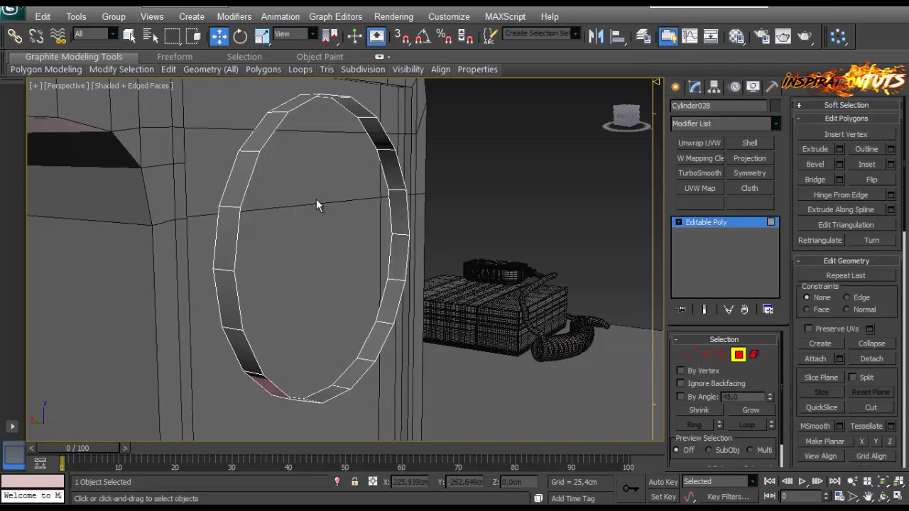
Extend the cylinder's open front border inward with scaled copies, forming a thin rim and a wide ring scaled to about 69%
{"action": "key", "text": "3"}
{"action": "key", "text": "ctrl+a"}
{"action": "middle_click_drag", "start_coordinate": [316, 200], "coordinate": [317, 201], "text": "alt"}
{"action": "key", "text": "r"}
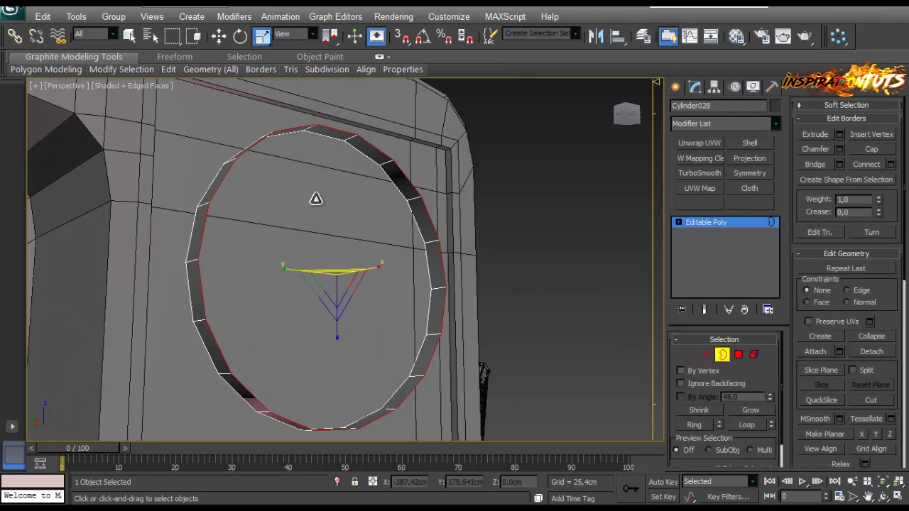
{"action": "left_click_drag", "start_coordinate": [315, 197], "coordinate": [317, 200], "text": "shift"}
{"action": "middle_click_drag", "start_coordinate": [316, 199], "coordinate": [316, 199], "text": "alt"}
{"action": "left_click_drag", "start_coordinate": [317, 199], "coordinate": [316, 200]}
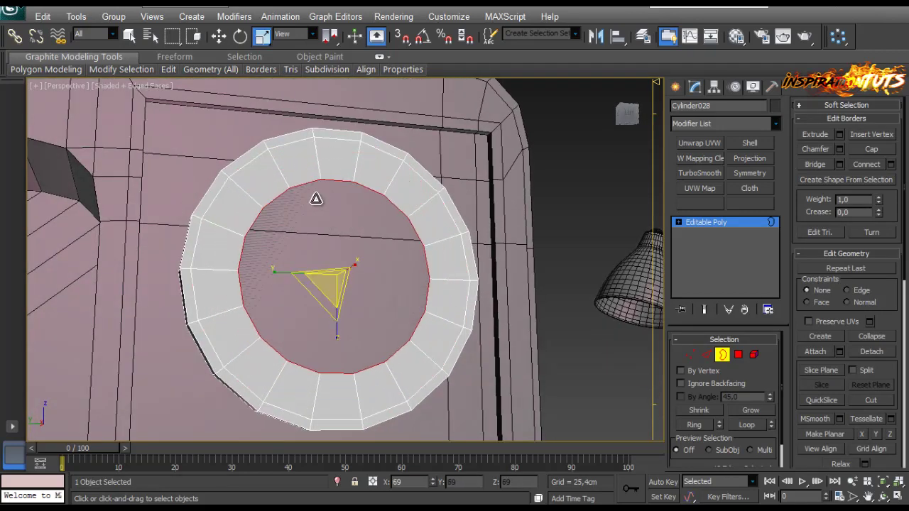
Pull the ring's inner border forward along X to slope the face, and extrude it into a short raised lip
{"action": "middle_click_drag", "start_coordinate": [317, 203], "coordinate": [316, 200], "text": "alt"}
{"action": "key", "text": "w"}
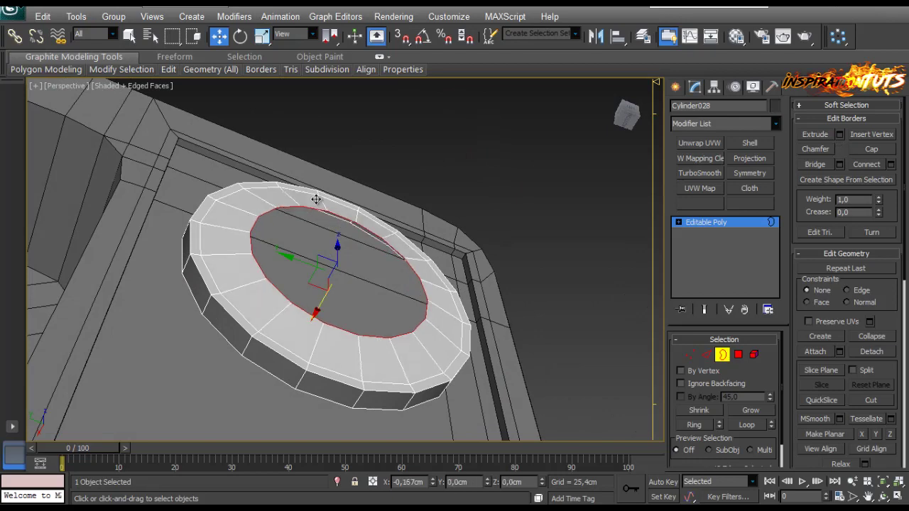
{"action": "left_click_drag", "start_coordinate": [316, 199], "coordinate": [317, 199]}
{"action": "middle_click_drag", "start_coordinate": [317, 199], "coordinate": [318, 204], "text": "alt"}
{"action": "key", "text": "r"}
{"action": "key", "text": "w"}
{"action": "left_click_drag", "start_coordinate": [316, 199], "coordinate": [316, 200], "text": "shift"}
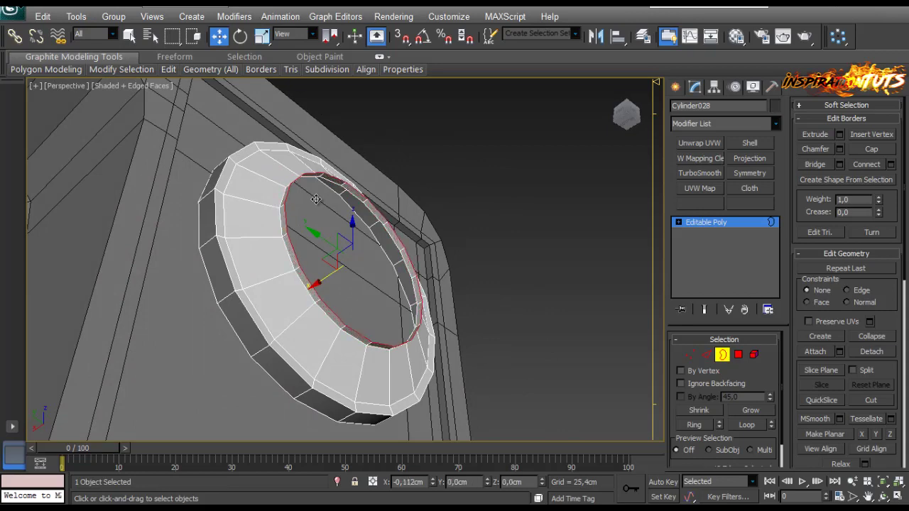
Scale a copy of the lip's border inward for a narrow rim, and extrude it back along X into a recess
{"action": "key", "text": "r"}
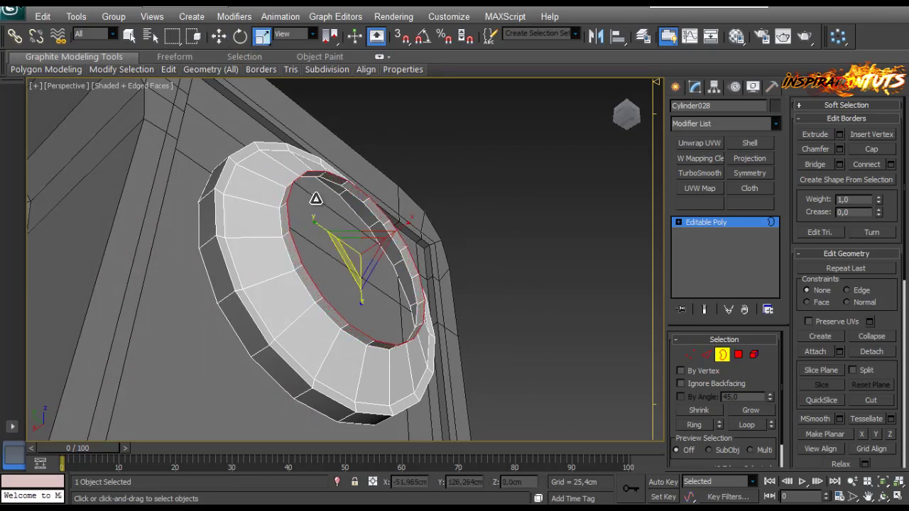
{"action": "left_click_drag", "start_coordinate": [316, 199], "coordinate": [316, 199], "text": "shift"}
{"action": "middle_click_drag", "start_coordinate": [316, 204], "coordinate": [316, 199], "text": "alt"}
{"action": "key", "text": "w"}
{"action": "scroll", "coordinate": [316, 199], "scroll_direction": "up", "scroll_amount": 2}
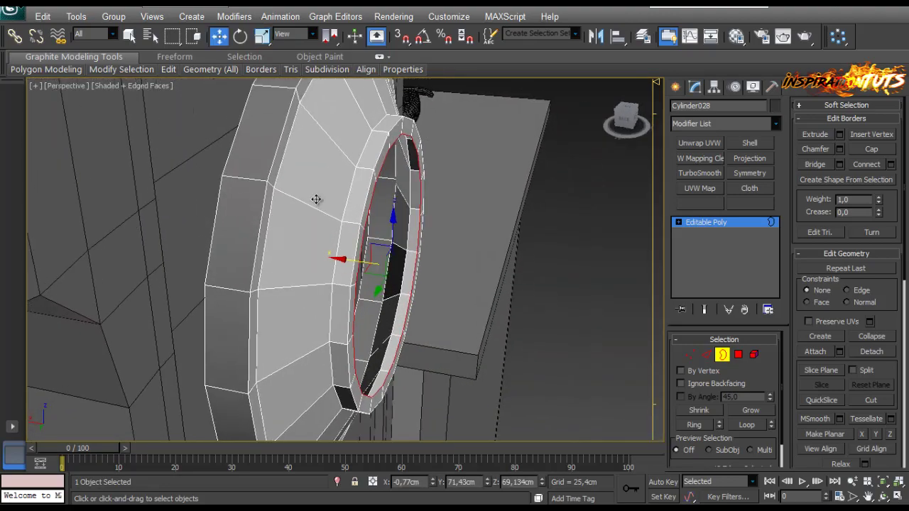
{"action": "left_click_drag", "start_coordinate": [317, 199], "coordinate": [317, 199], "text": "shift"}
{"action": "middle_click_drag", "start_coordinate": [317, 201], "coordinate": [318, 206], "text": "alt"}
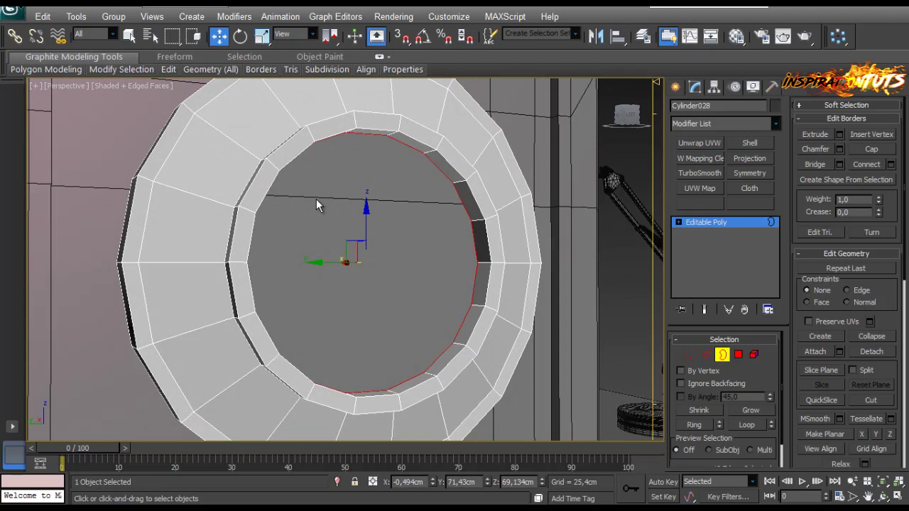
Cap the recessed border and detach the cap polygon as the separate object Object014
{"action": "key", "text": "alt+p"}
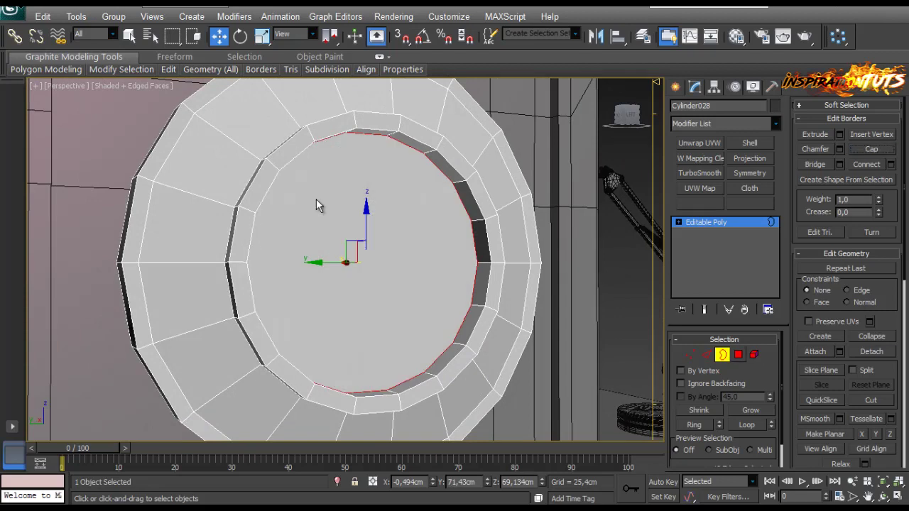
{"action": "key", "text": "4"}
{"action": "left_click", "coordinate": [317, 206]}
{"action": "key", "text": "alt+d"}
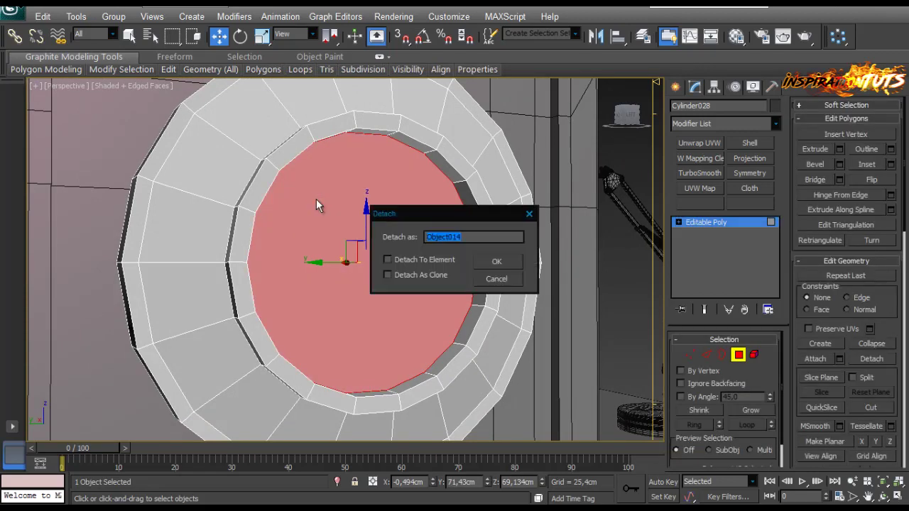
{"action": "key", "text": "Return"}
Thicken the detached disc with a Shell modifier at 0,381 cm outer amount and convert it to Editable Poly
{"action": "key", "text": "4"}
{"action": "left_click", "coordinate": [317, 201]}
{"action": "left_click", "coordinate": [316, 200]}
{"action": "middle_click_drag", "start_coordinate": [316, 200], "coordinate": [370, 213], "text": "alt"}
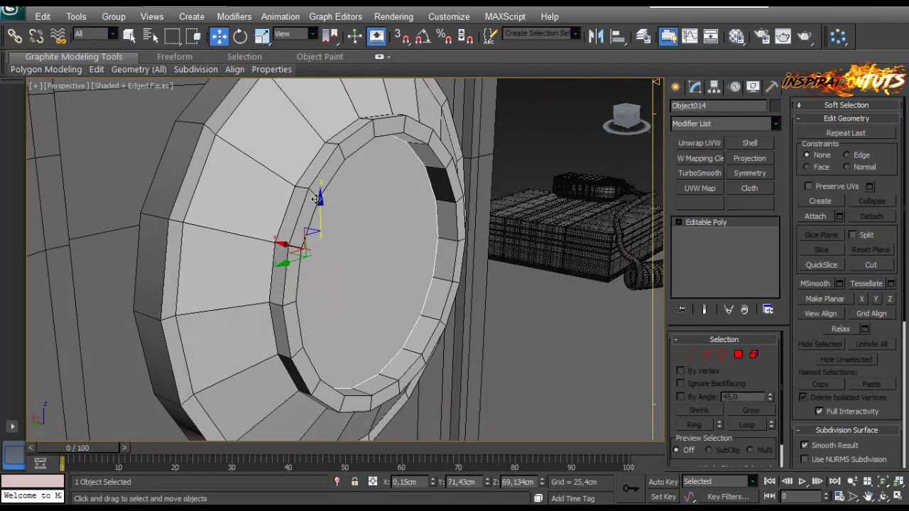
{"action": "middle_click_drag", "start_coordinate": [316, 199], "coordinate": [316, 200], "text": "alt"}
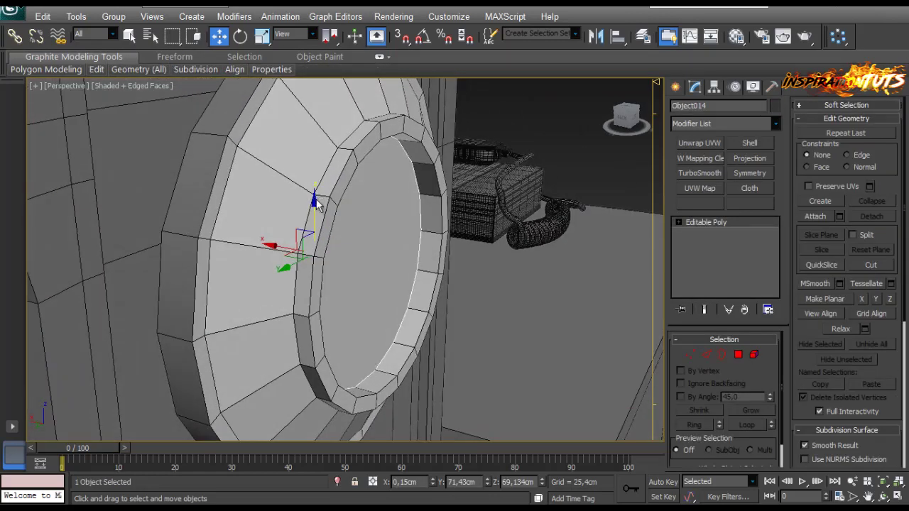
{"action": "key", "text": "shift+s"}
{"action": "right_click", "coordinate": [768, 373]}
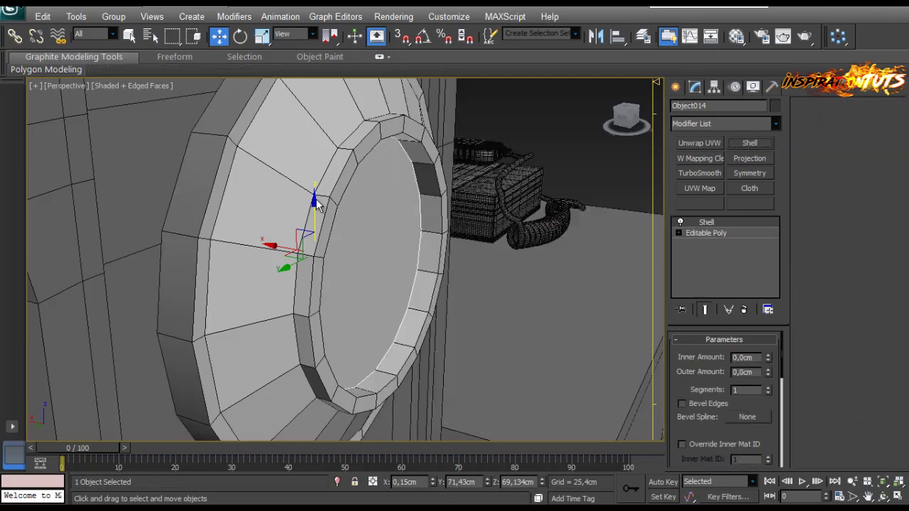
{"action": "left_click_drag", "start_coordinate": [768, 373], "coordinate": [768, 363]}
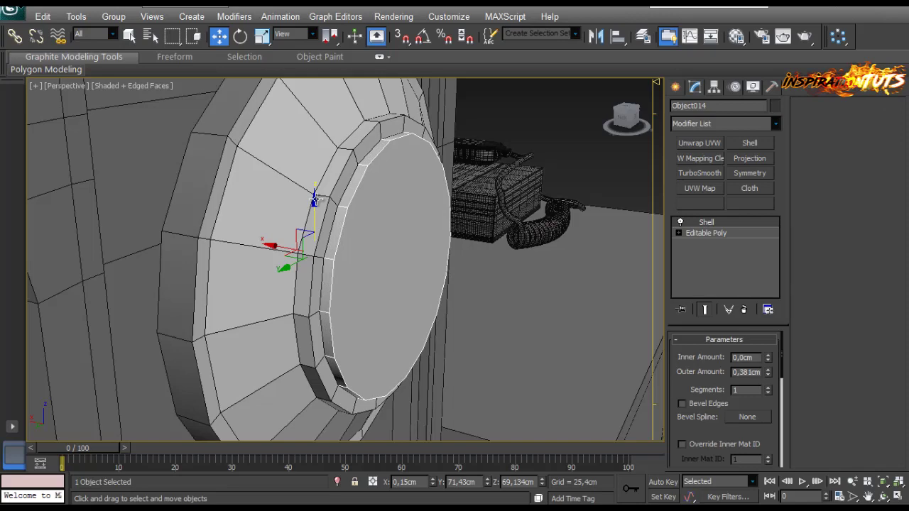
{"action": "right_click", "coordinate": [314, 201]}
{"action": "mouse_move", "coordinate": [426, 325]}
{"action": "left_click", "coordinate": [305, 345]}
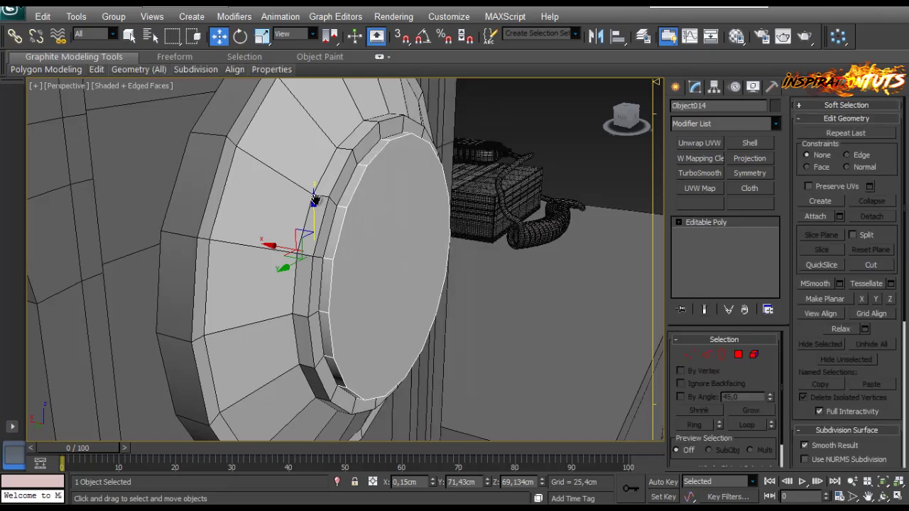
Connect the disc's opposite upper and lower edges with 2 segments and a pinch of 46
{"action": "key", "text": "l"}
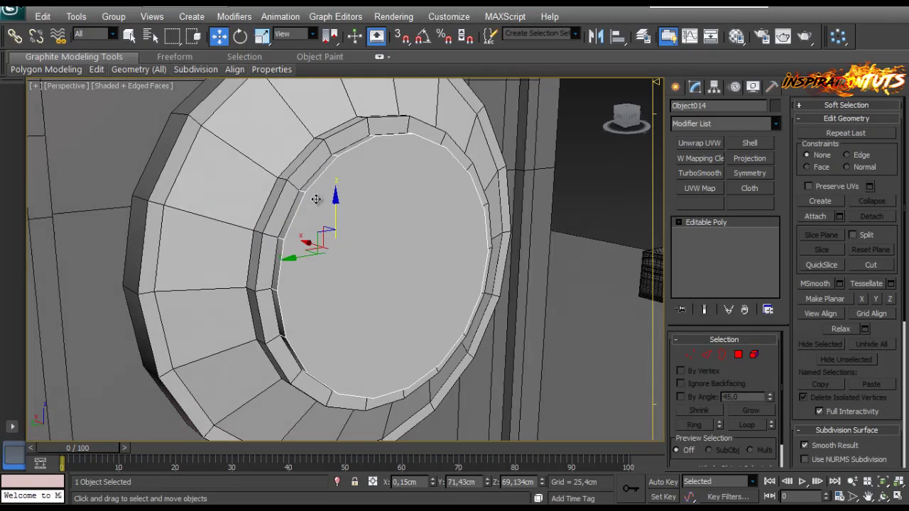
{"action": "key", "text": "2"}
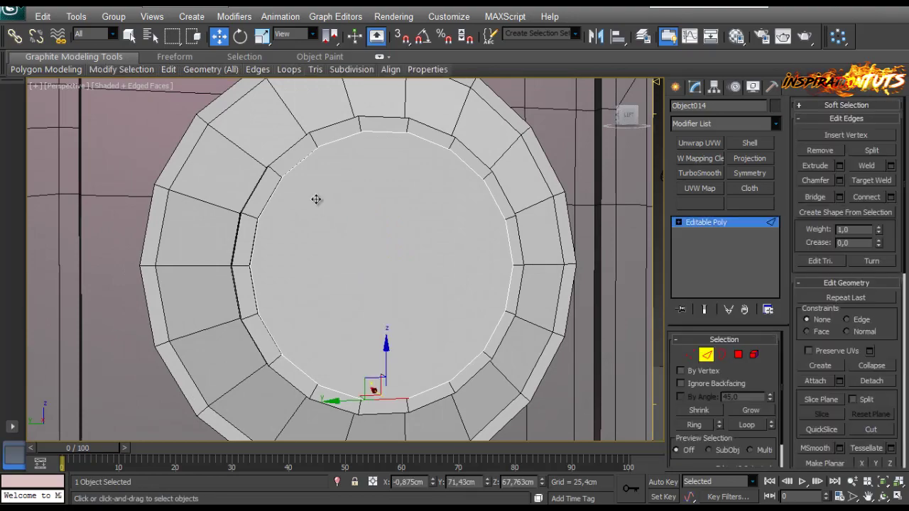
{"action": "middle_click_drag", "start_coordinate": [318, 201], "coordinate": [318, 206], "text": "alt"}
{"action": "key", "text": "ctrl+shift+e"}
{"action": "key", "text": "Tab"}
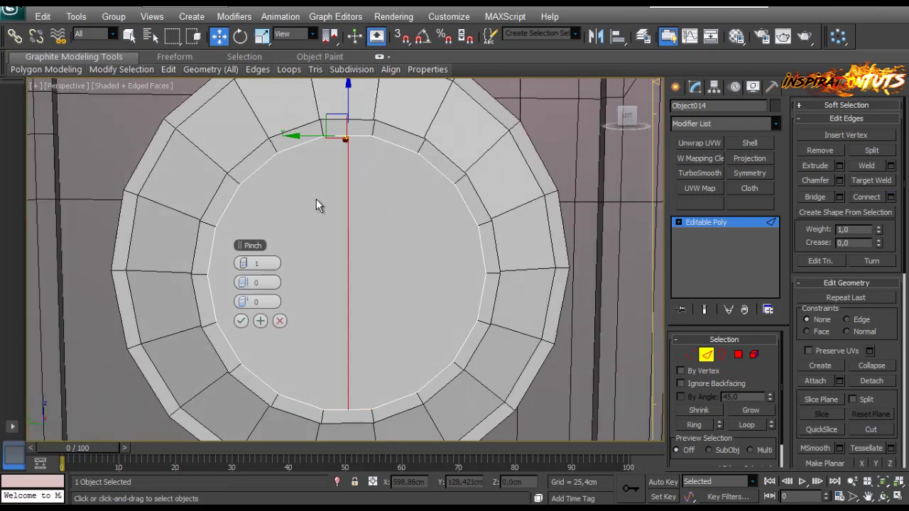
{"action": "key", "text": "shift+Tab"}
{"action": "type", "text": "2"}
{"action": "key", "text": "Tab"}
{"action": "left_click_drag", "start_coordinate": [317, 200], "coordinate": [317, 205]}
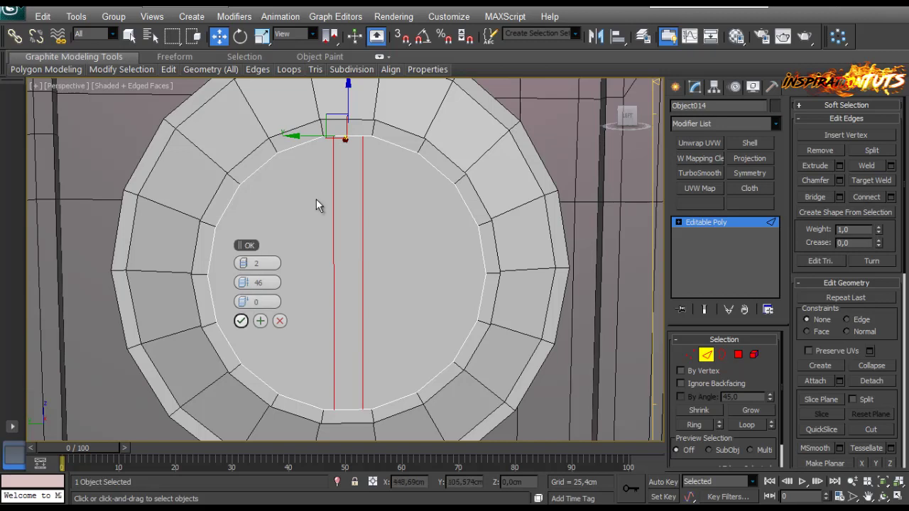
{"action": "key", "text": "Return"}
Connect the short edges between the two vertical lines with 2 segments, adjusting the pinch to form support lines inside the strip
{"action": "left_click", "coordinate": [348, 409]}
{"action": "left_click", "coordinate": [348, 136], "text": "ctrl"}
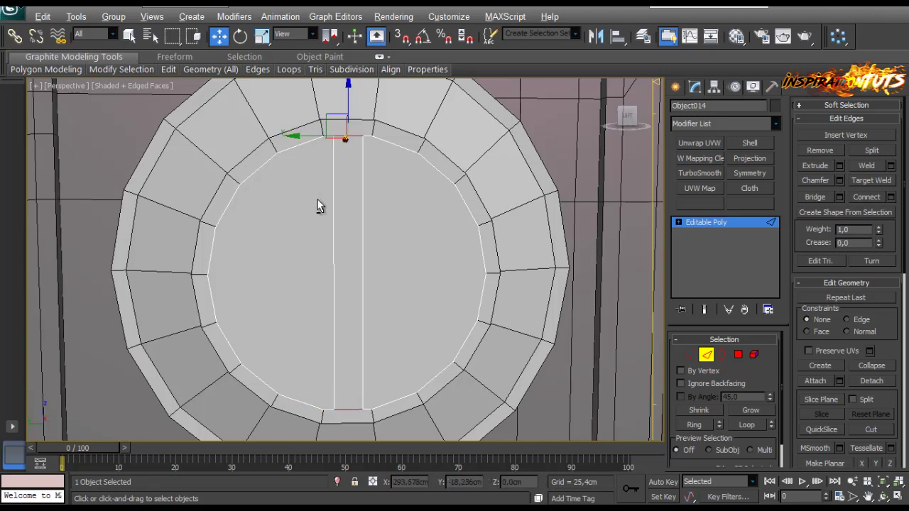
{"action": "left_click", "coordinate": [891, 197]}
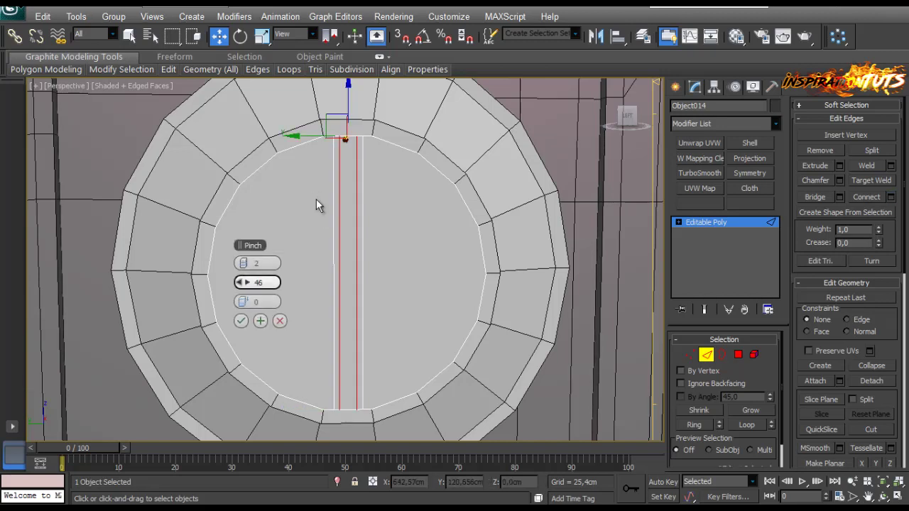
{"action": "type", "text": "0"}
{"action": "left_click_drag", "start_coordinate": [248, 283], "coordinate": [255, 283]}
{"action": "left_click", "coordinate": [241, 321]}
Try to extrude the three polygons of the disc's central vertical strip outward
{"action": "mouse_move", "coordinate": [316, 199]}
{"action": "middle_mouse_down", "text": "alt"}
{"action": "mouse_move", "coordinate": [369, 214]}
{"action": "mouse_move", "coordinate": [317, 205]}
{"action": "middle_mouse_up", "text": "alt"}
{"action": "key", "text": "4"}
{"action": "left_click", "coordinate": [358, 205]}
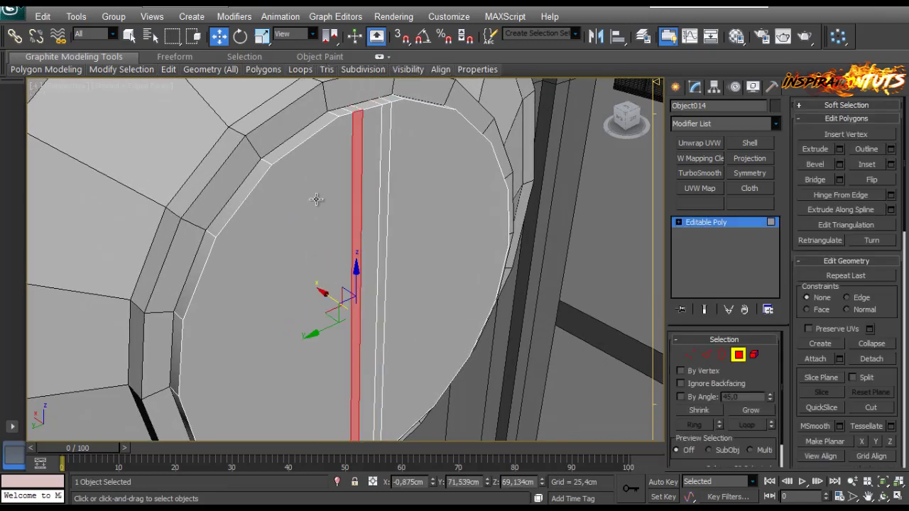
{"action": "left_click", "coordinate": [371, 205], "text": "ctrl"}
{"action": "left_click", "coordinate": [385, 205], "text": "ctrl"}
{"action": "middle_click_drag", "start_coordinate": [336, 171], "coordinate": [317, 205]}
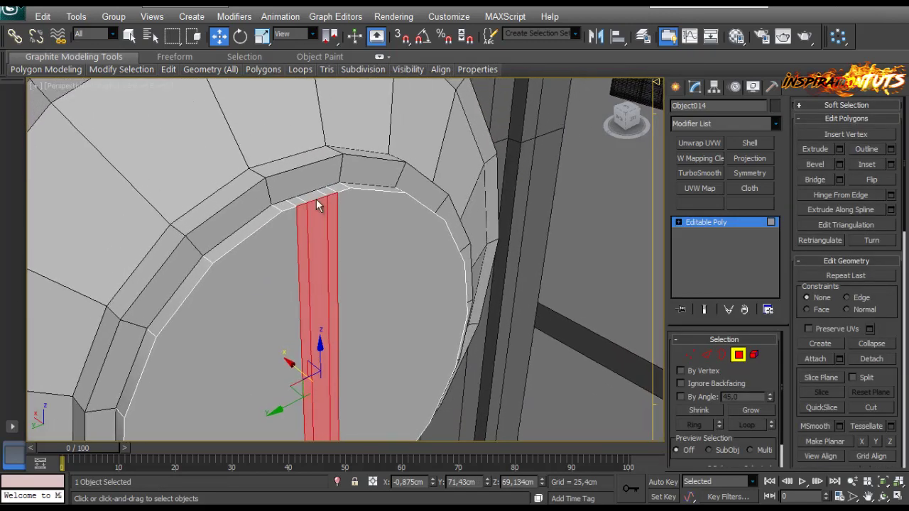
{"action": "key", "text": "shift+e"}
{"action": "left_click_drag", "start_coordinate": [243, 283], "coordinate": [221, 282]}
{"action": "left_click", "coordinate": [241, 302]}
Try selecting the two inner edges across the upper end of the extruded strip
{"action": "middle_click_drag", "start_coordinate": [317, 200], "coordinate": [319, 203], "text": "alt"}
{"action": "key", "text": "1"}
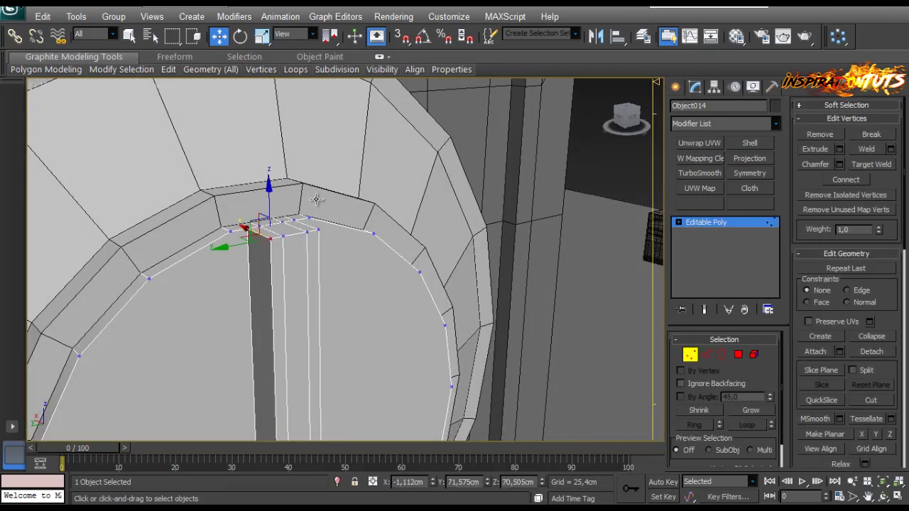
{"action": "mouse_move", "coordinate": [317, 205]}
{"action": "middle_mouse_down", "text": "alt"}
{"action": "mouse_move", "coordinate": [315, 256]}
{"action": "mouse_move", "coordinate": [318, 206]}
{"action": "middle_mouse_up", "text": "alt"}
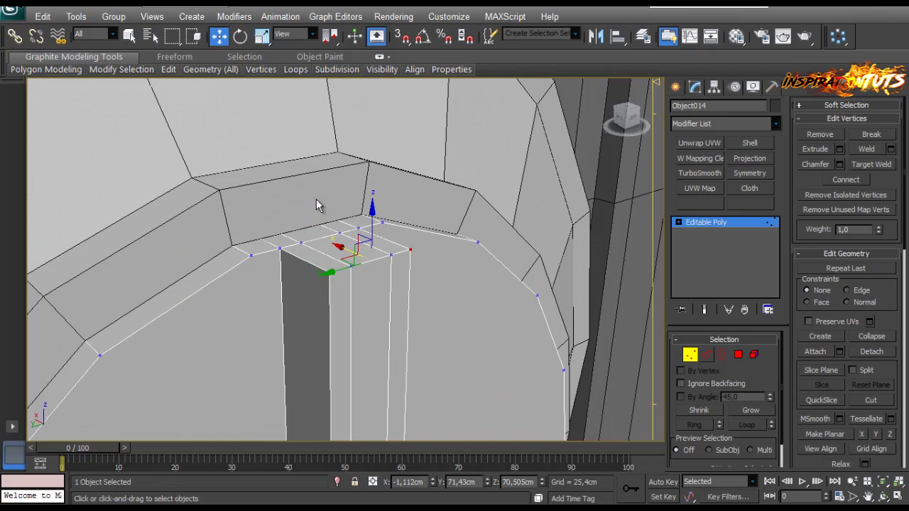
{"action": "key", "text": "2"}
{"action": "key", "text": "2"}
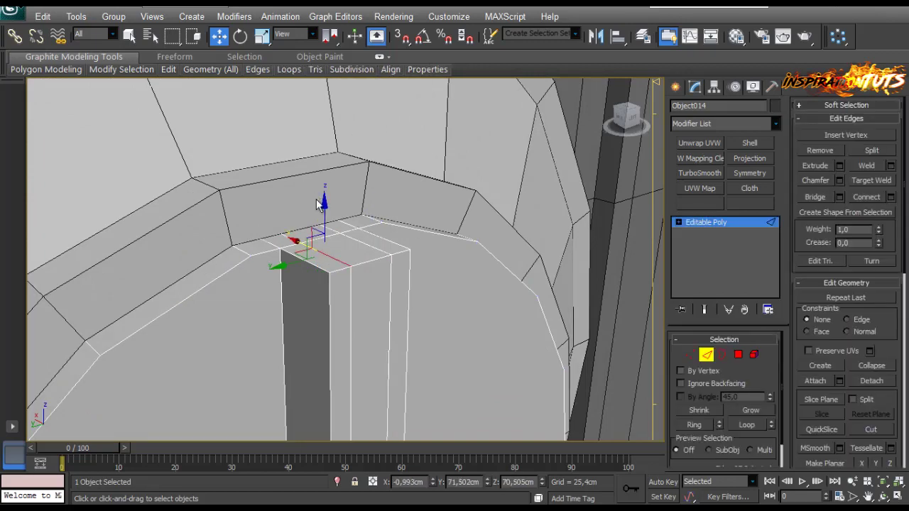
{"action": "middle_click_drag", "start_coordinate": [316, 205], "coordinate": [316, 200], "text": "alt"}
{"action": "left_click", "coordinate": [304, 222], "text": "ctrl"}
{"action": "left_click", "coordinate": [348, 209], "text": "ctrl"}
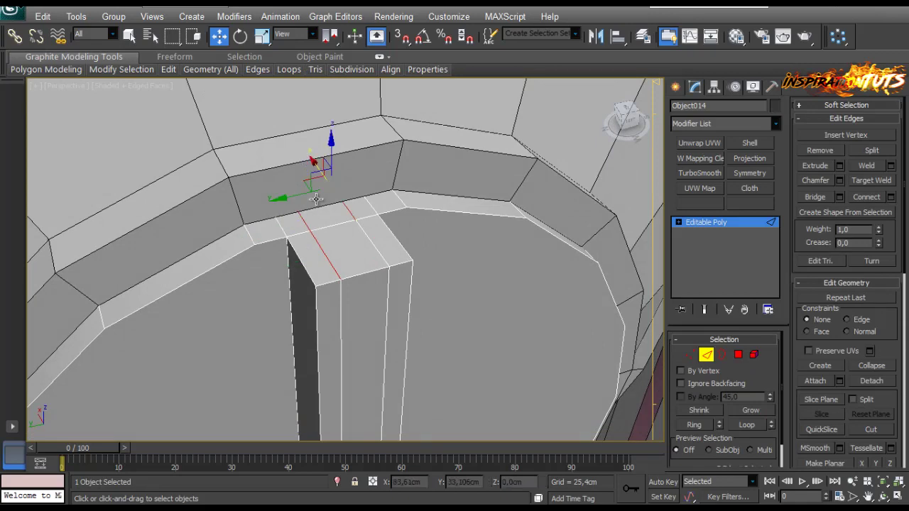
{"action": "scroll", "coordinate": [316, 199], "scroll_direction": "down", "scroll_amount": 5}
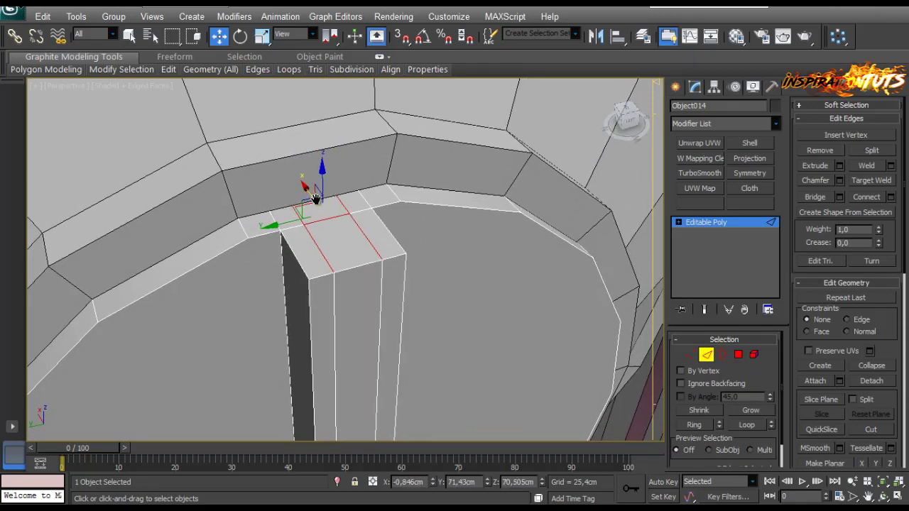
Try to stretch the strip's inner end vertices vertically by scaling them to about 102% along Z
{"action": "middle_click_drag", "start_coordinate": [316, 199], "coordinate": [319, 203], "text": "alt"}
{"action": "key", "text": "1"}
{"action": "key", "text": "r"}
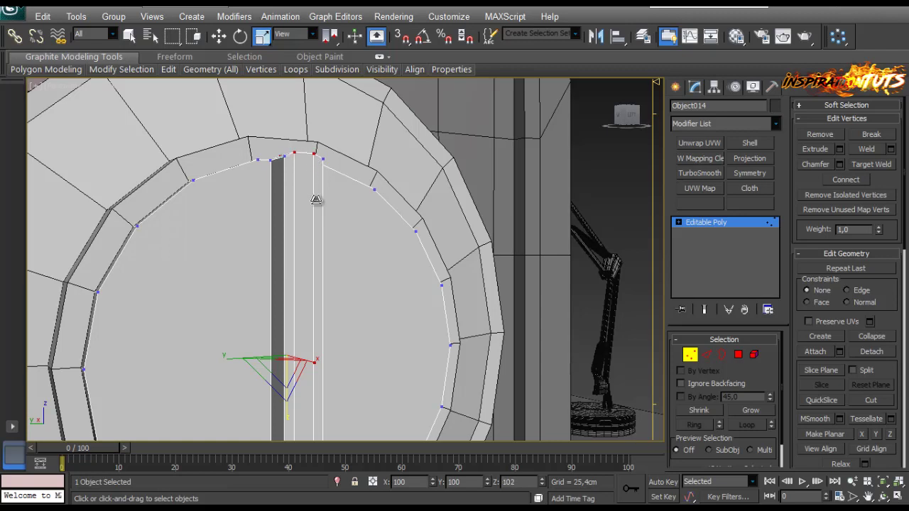
{"action": "middle_click_drag", "start_coordinate": [316, 200], "coordinate": [315, 200], "text": "alt"}
{"action": "scroll", "coordinate": [315, 199], "scroll_direction": "up", "scroll_amount": 2}
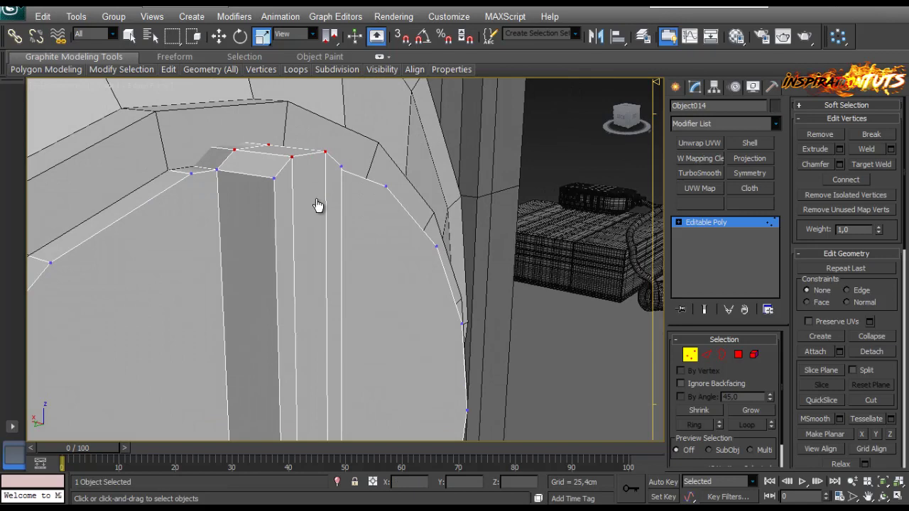
Undo the vertex scaling and the extrusion of the central strip
{"action": "key", "text": "ctrl+z"}
{"action": "key", "text": "ctrl+z"}
{"action": "key", "text": "ctrl+z"}
{"action": "scroll", "coordinate": [316, 200], "scroll_direction": "down", "scroll_amount": 4}
{"action": "scroll", "coordinate": [316, 199], "scroll_direction": "up", "scroll_amount": 2}
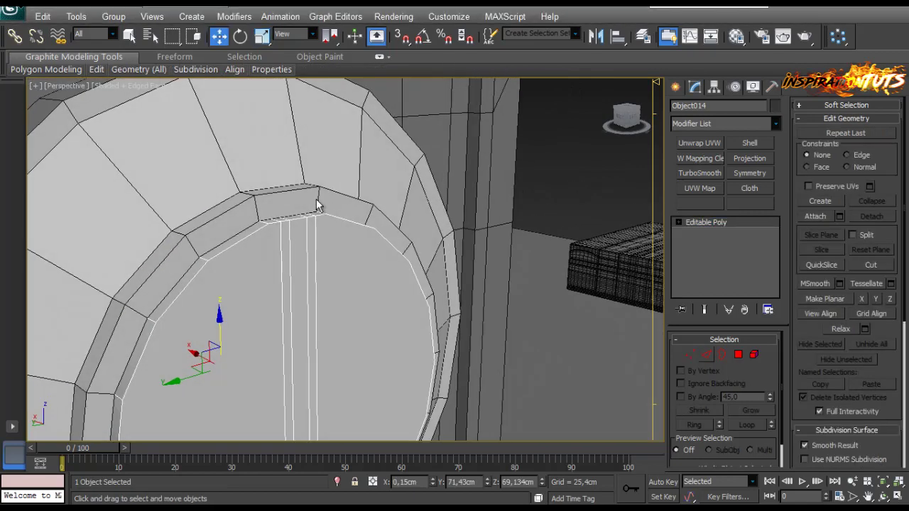
Inset all polygons of the disc's front face together by 0.075 cm
{"action": "key", "text": "2"}
{"action": "middle_click_drag", "start_coordinate": [319, 206], "coordinate": [316, 200], "text": "alt"}
{"action": "key", "text": "4"}
{"action": "left_click", "coordinate": [317, 205]}
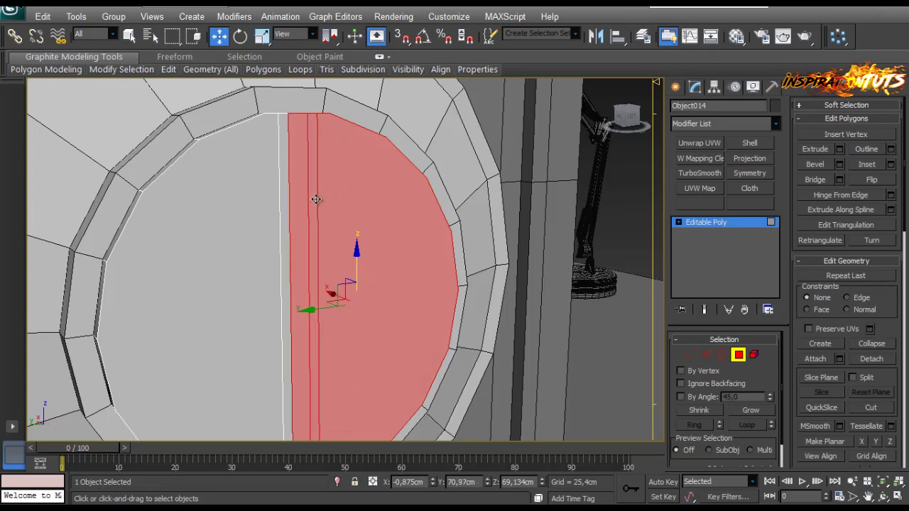
{"action": "key", "text": "ctrl+a"}
{"action": "type", "text": "i"}
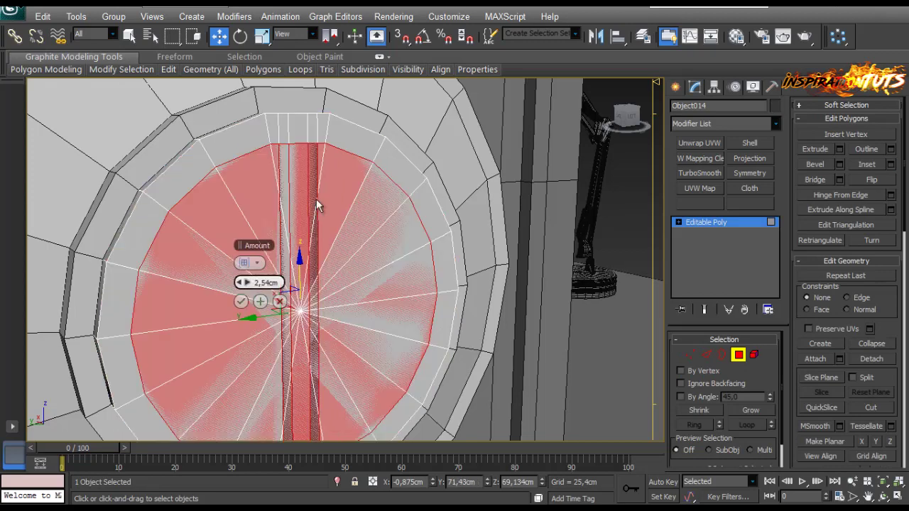
{"action": "type", "text": "0,1"}
{"action": "scroll", "coordinate": [317, 206], "scroll_direction": "down", "scroll_amount": 1}
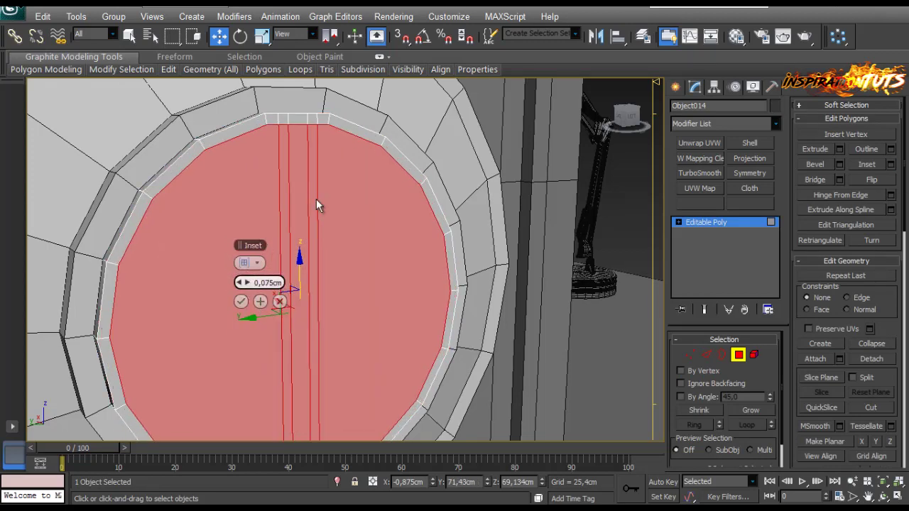
{"action": "key", "text": "Return"}
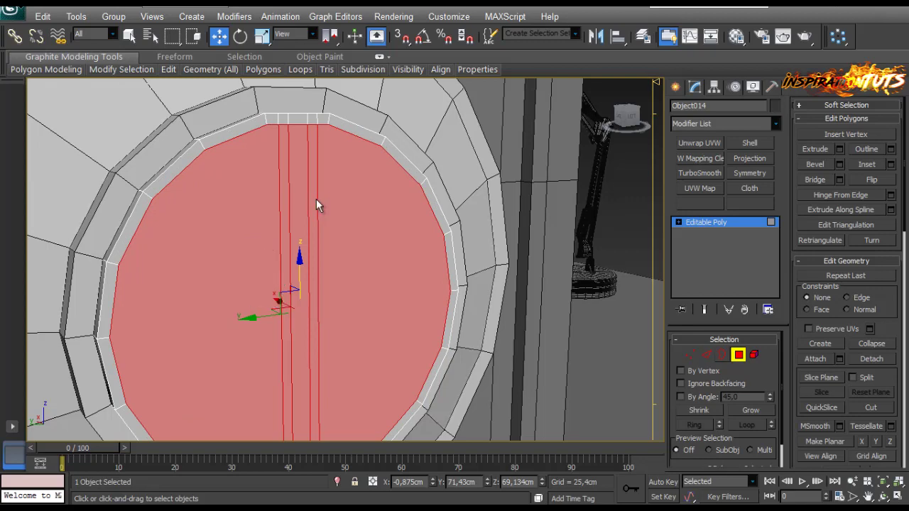
Extrude the three polygons of the disc's central vertical strip outward by 0.2 cm
{"action": "left_click", "coordinate": [316, 199]}
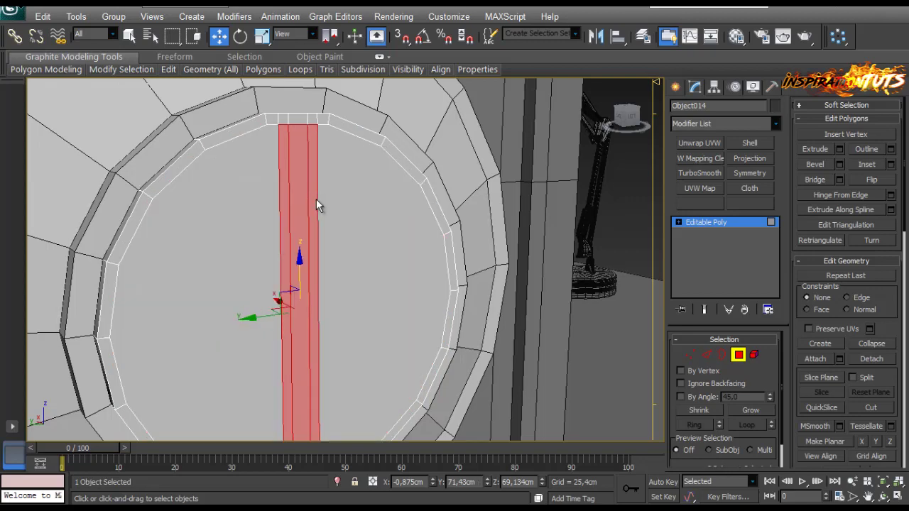
{"action": "key", "text": "shift+e"}
{"action": "type", "text": "0,2"}
{"action": "key", "text": "Return"}
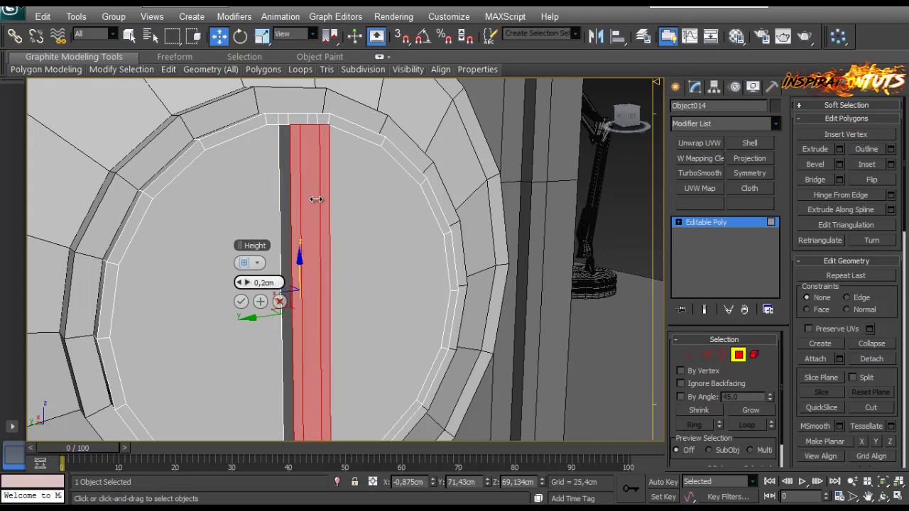
{"action": "middle_click_drag", "start_coordinate": [316, 200], "coordinate": [316, 199], "text": "alt"}
{"action": "key", "text": "Return"}
{"action": "key", "text": "Return"}
Scale the inner vertices at both ends of the raised strip outward along its length to give it angled corners
{"action": "key", "text": "1"}
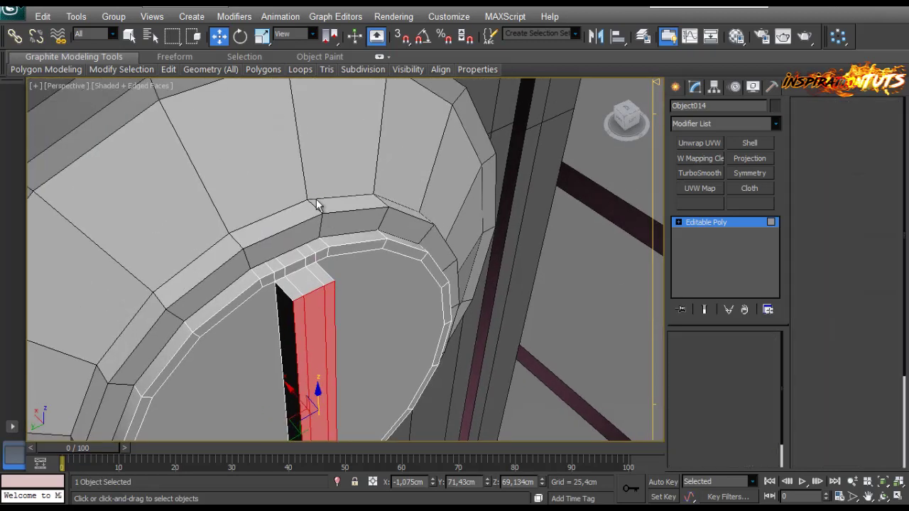
{"action": "left_click", "coordinate": [294, 287]}
{"action": "left_click", "coordinate": [315, 278], "text": "ctrl"}
{"action": "middle_click_drag", "start_coordinate": [315, 277], "coordinate": [304, 100]}
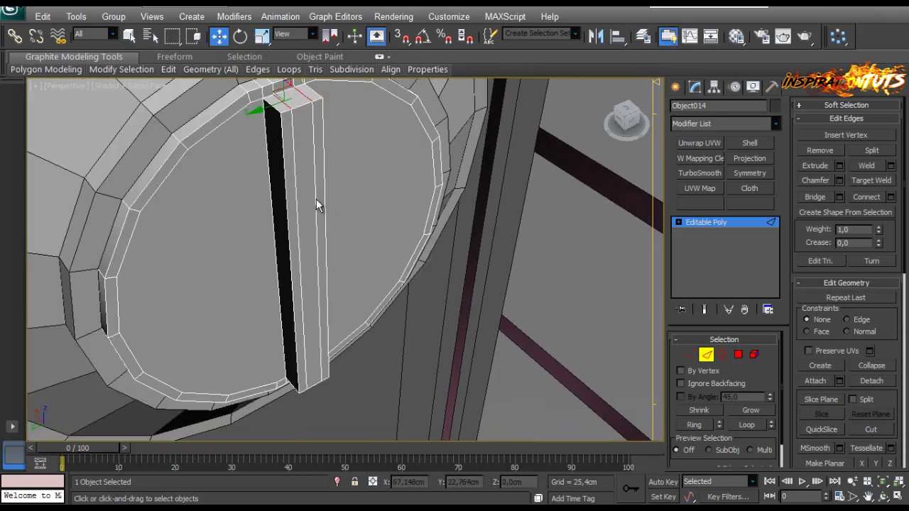
{"action": "middle_click_drag", "start_coordinate": [317, 205], "coordinate": [318, 205], "text": "alt"}
{"action": "key", "text": "ctrl+z"}
{"action": "key", "text": "ctrl+z"}
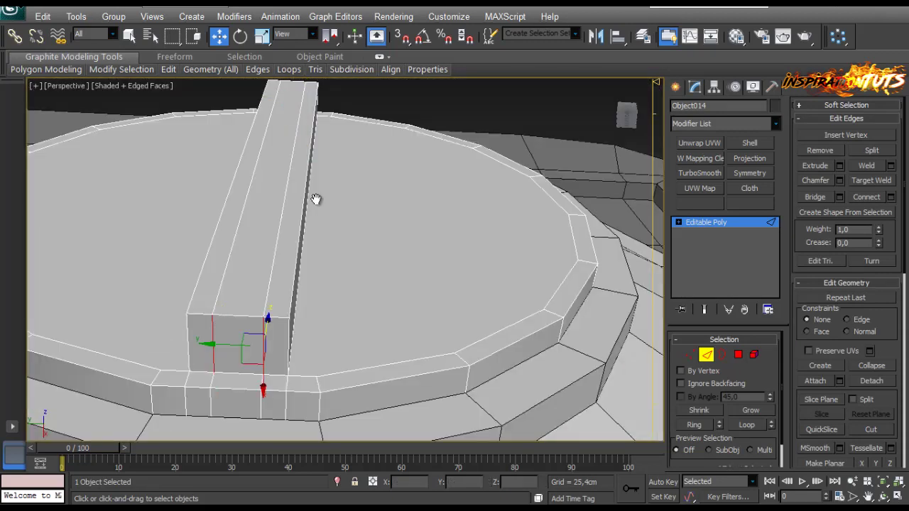
{"action": "key", "text": "1"}
{"action": "key", "text": "r"}
{"action": "middle_click_drag", "start_coordinate": [317, 205], "coordinate": [316, 201], "text": "alt"}
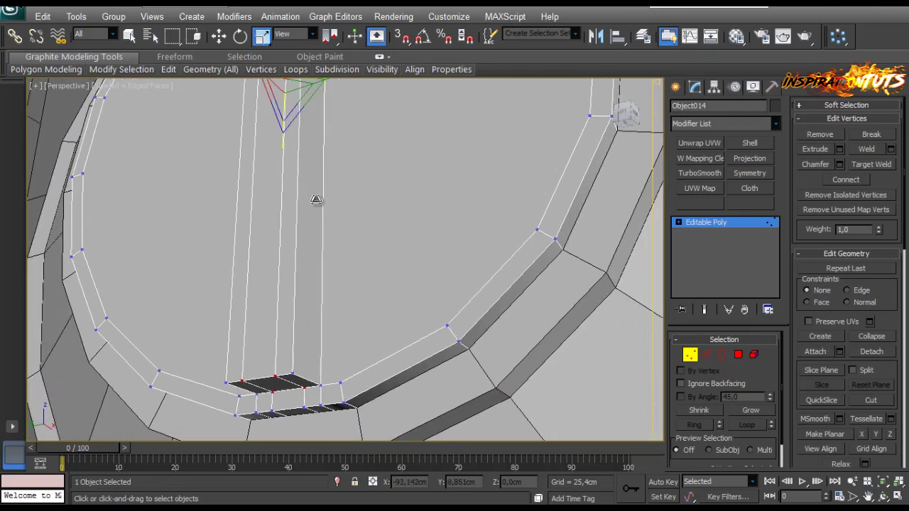
{"action": "left_click_drag", "start_coordinate": [316, 200], "coordinate": [317, 201]}
{"action": "scroll", "coordinate": [317, 206], "scroll_direction": "down", "scroll_amount": 5}
{"action": "middle_click_drag", "start_coordinate": [317, 201], "coordinate": [317, 205], "text": "alt"}
{"action": "scroll", "coordinate": [317, 205], "scroll_direction": "up", "scroll_amount": 5}
{"action": "key", "text": "2"}
{"action": "key", "text": "1"}
{"action": "scroll", "coordinate": [317, 204], "scroll_direction": "down", "scroll_amount": 10}
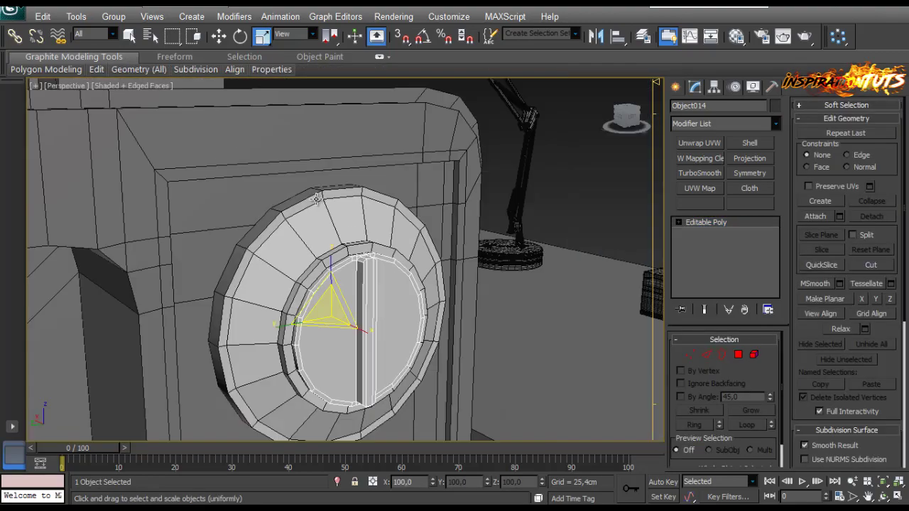
Inset the front polygons of the raised strip by 0.05 cm
{"action": "key", "text": "4"}
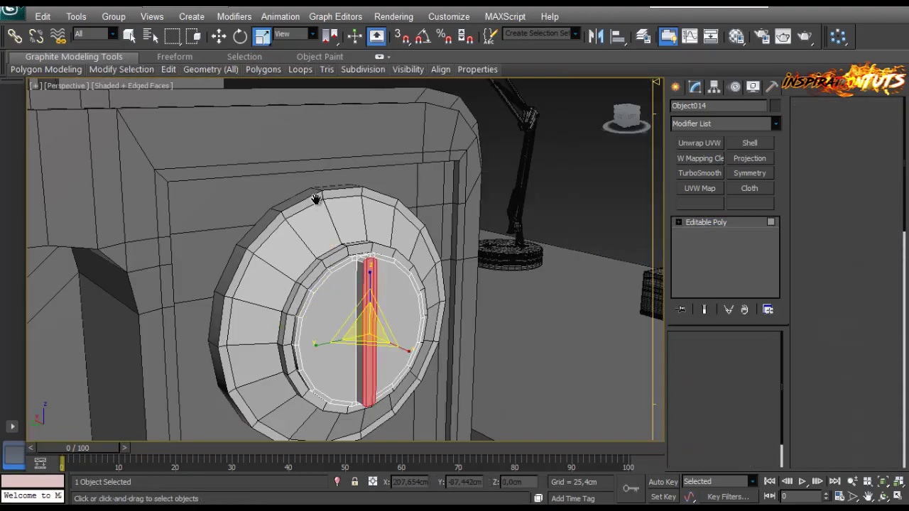
{"action": "scroll", "coordinate": [317, 201], "scroll_direction": "up", "scroll_amount": 6}
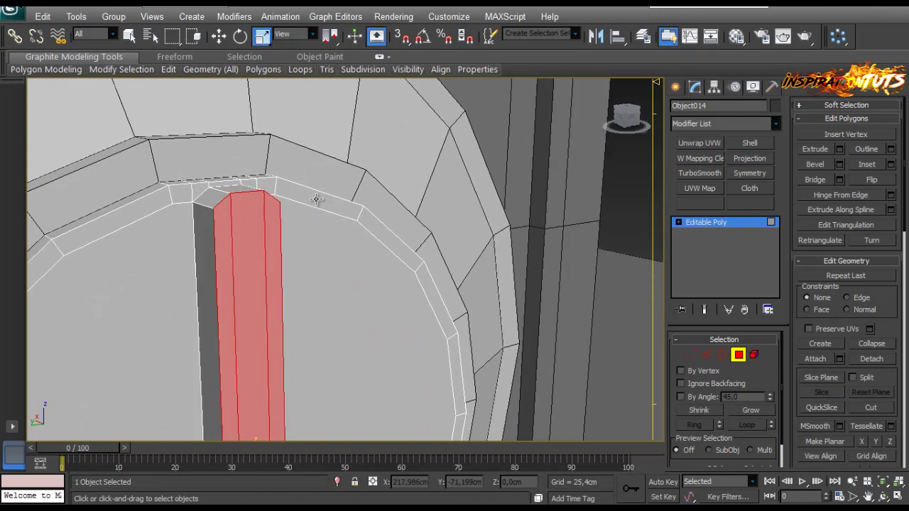
{"action": "type", "text": "i0,0"}
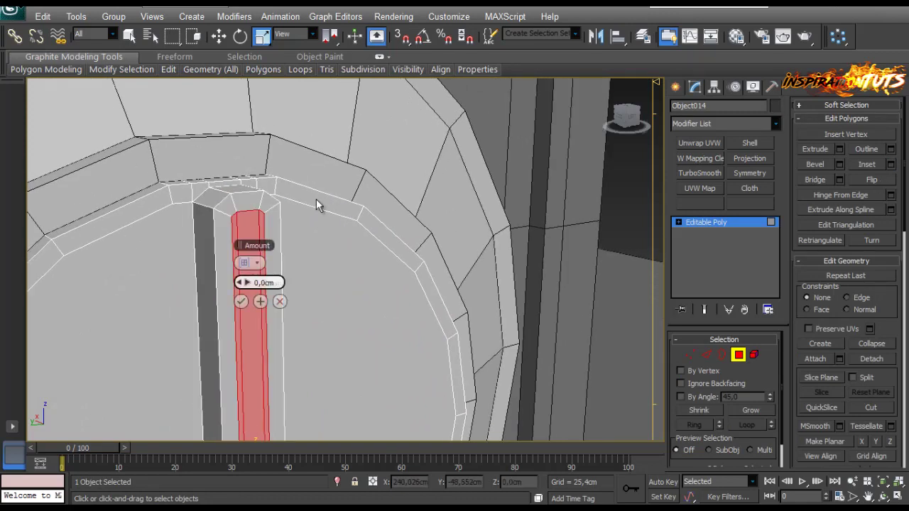
{"action": "type", "text": "5"}
{"action": "key", "text": "Return"}
{"action": "middle_click_drag", "start_coordinate": [317, 202], "coordinate": [317, 200], "text": "alt"}
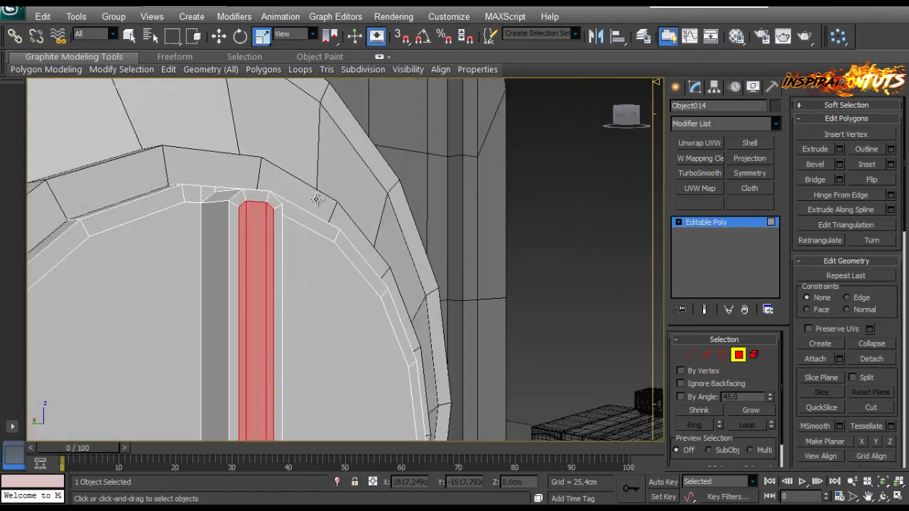
Extrude the strip's inset polygons slightly inward to form a shallow groove, and leave polygon editing
{"action": "key", "text": "shift+e"}
{"action": "right_click", "coordinate": [243, 283]}
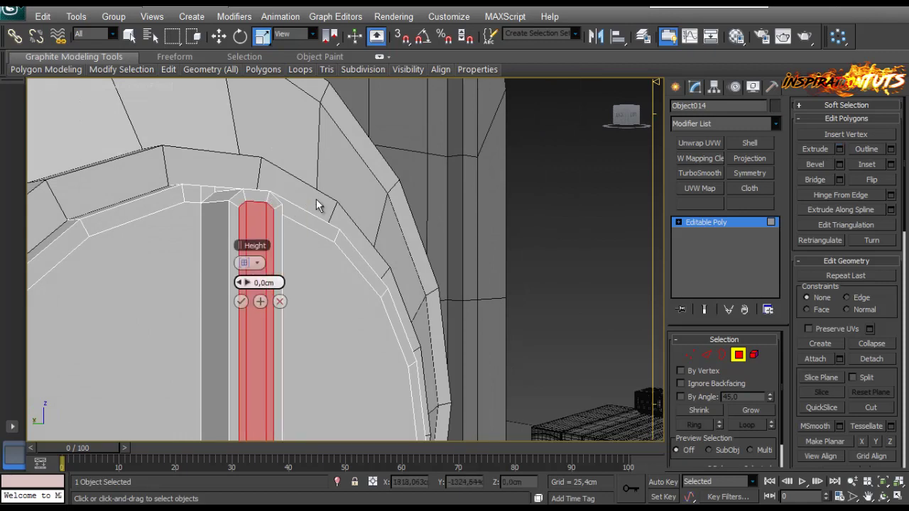
{"action": "left_click_drag", "start_coordinate": [243, 283], "coordinate": [235, 282]}
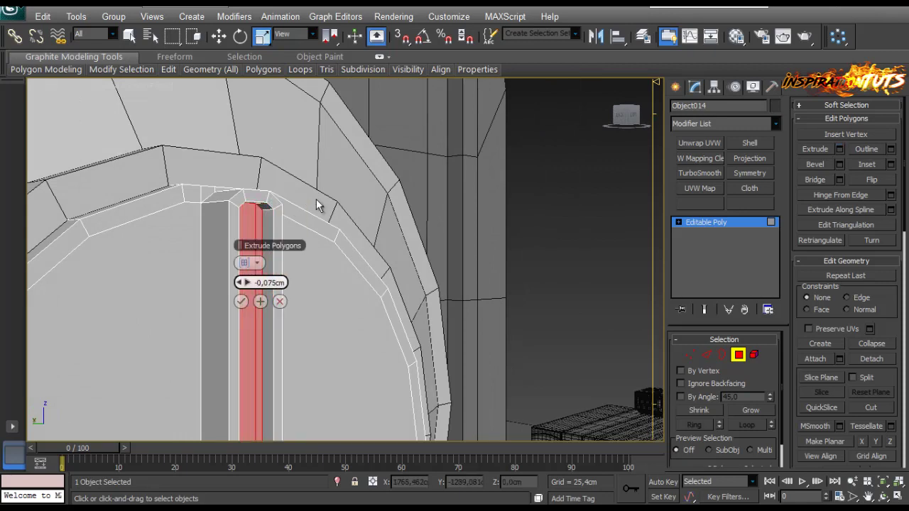
{"action": "key", "text": "Return"}
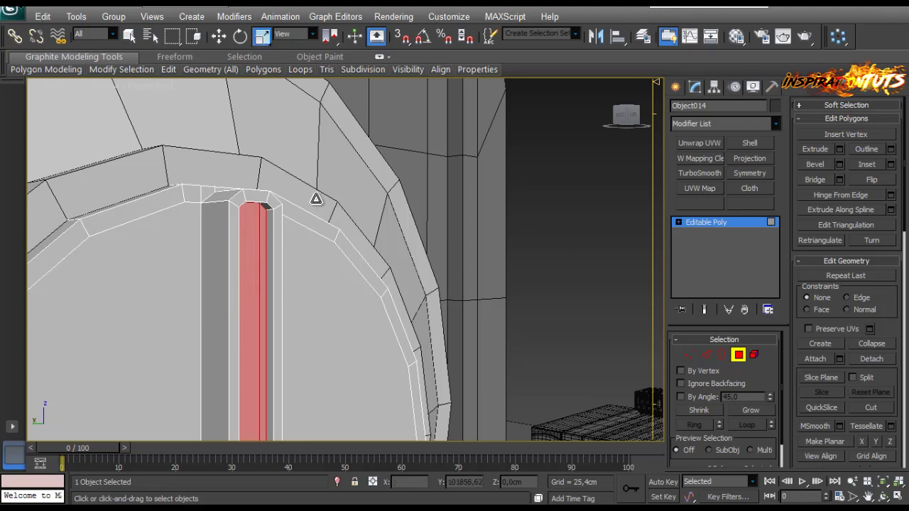
{"action": "middle_click_drag", "start_coordinate": [316, 199], "coordinate": [316, 199], "text": "alt"}
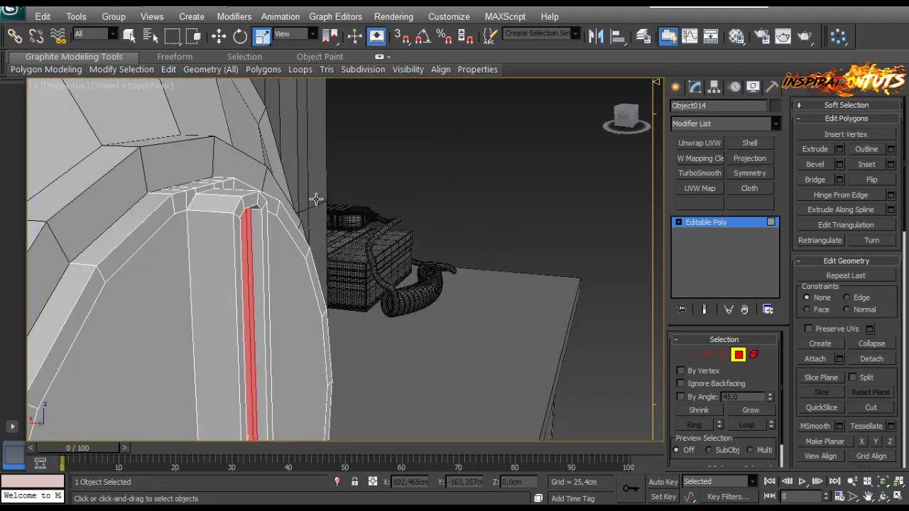
{"action": "scroll", "coordinate": [316, 199], "scroll_direction": "down", "scroll_amount": 6}
{"action": "middle_click_drag", "start_coordinate": [316, 200], "coordinate": [317, 199], "text": "alt"}
{"action": "key", "text": "4"}
{"action": "scroll", "coordinate": [316, 200], "scroll_direction": "up", "scroll_amount": 4}
Rotate the disc about -35° around X with angle snapping on, and clear the selection
{"action": "key", "text": "e"}
{"action": "left_click_drag", "start_coordinate": [283, 249], "coordinate": [256, 264]}
{"action": "scroll", "coordinate": [316, 200], "scroll_direction": "down", "scroll_amount": 3}
{"action": "key", "text": "ctrl+z"}
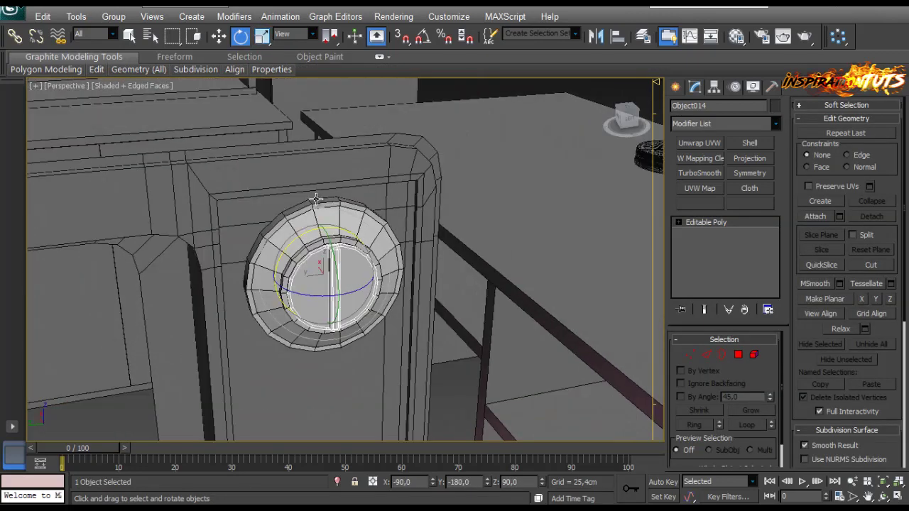
{"action": "left_click_drag", "start_coordinate": [316, 199], "coordinate": [316, 199]}
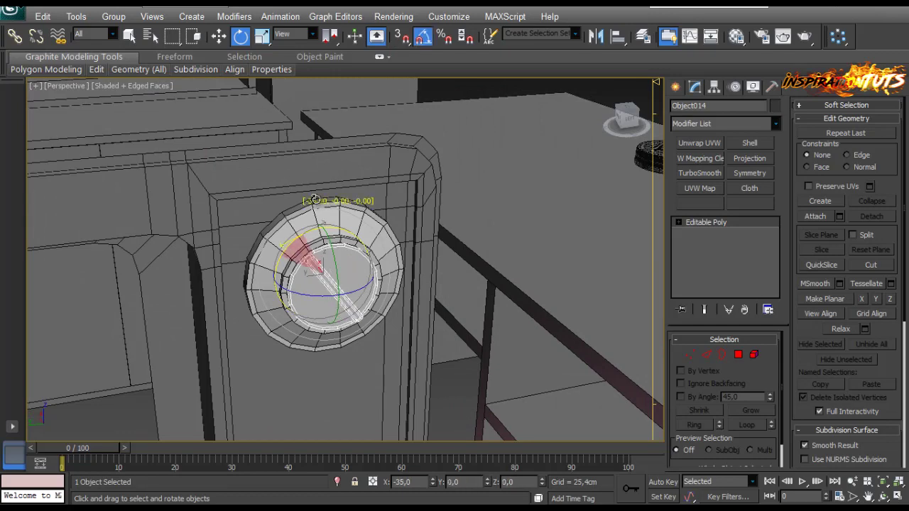
{"action": "key", "text": "ctrl+d"}
Select the frame, panel and dial objects together, look at the Material Editor, and clear the selection
{"action": "middle_click_drag", "start_coordinate": [316, 205], "coordinate": [316, 205], "text": "alt"}
{"action": "scroll", "coordinate": [317, 204], "scroll_direction": "down", "scroll_amount": 5}
{"action": "left_click_drag", "start_coordinate": [351, 208], "coordinate": [260, 311]}
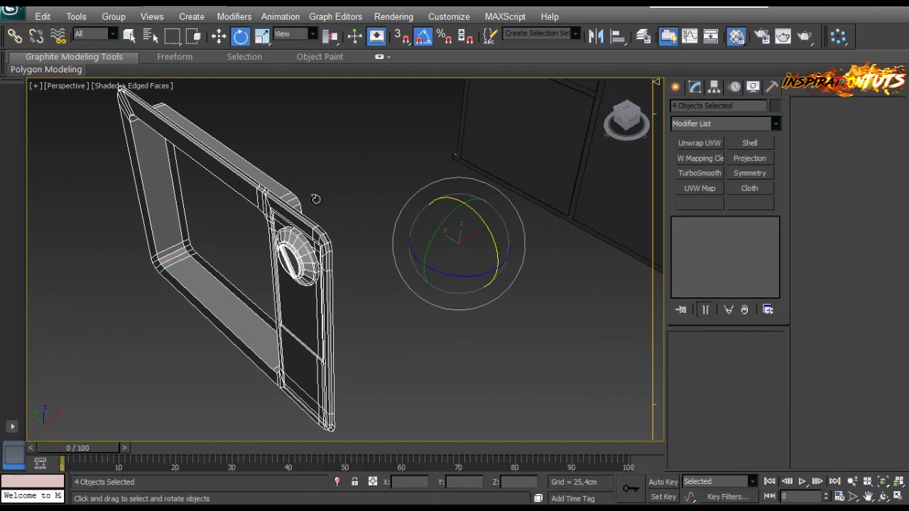
{"action": "key", "text": "m"}
{"action": "key", "text": "m"}
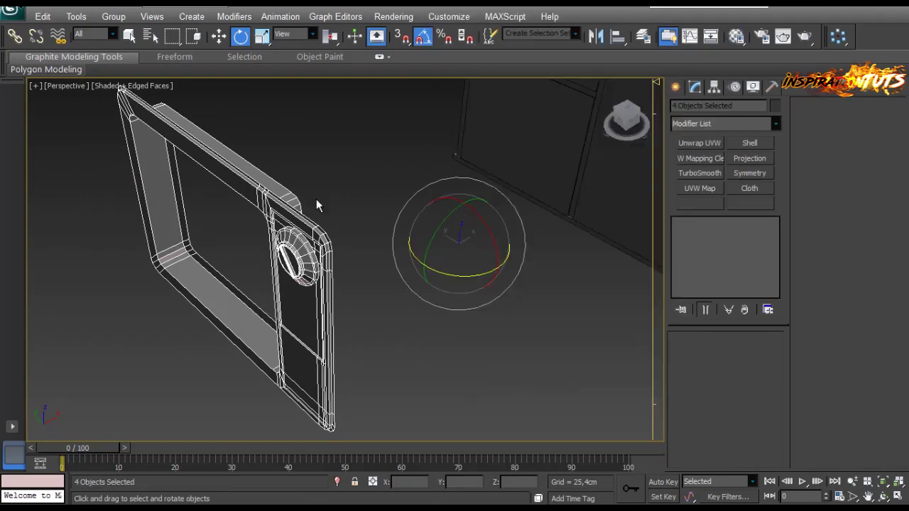
{"action": "left_click", "coordinate": [317, 200]}
Copy both parts of the dial about 6.6 cm straight down the panel
{"action": "middle_click_drag", "start_coordinate": [317, 199], "coordinate": [316, 200], "text": "alt"}
{"action": "scroll", "coordinate": [317, 200], "scroll_direction": "up", "scroll_amount": 2}
{"action": "scroll", "coordinate": [316, 200], "scroll_direction": "up", "scroll_amount": 2}
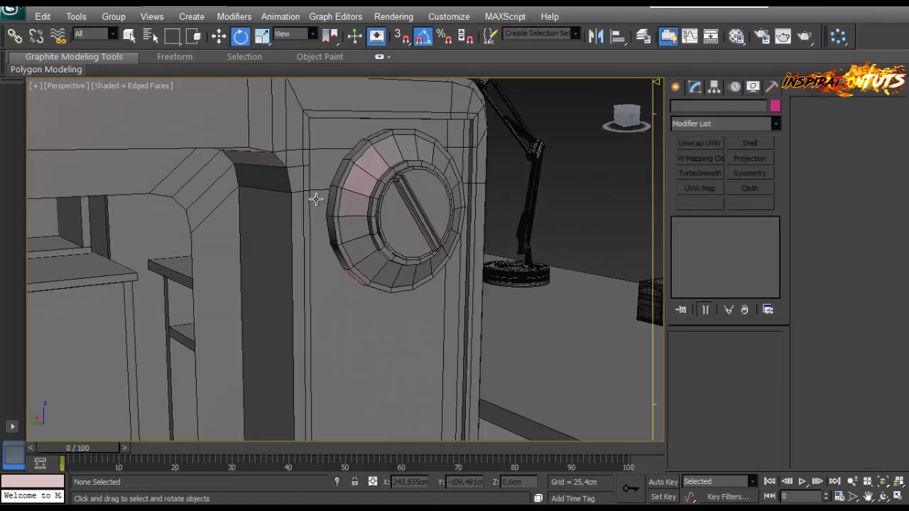
{"action": "scroll", "coordinate": [316, 200], "scroll_direction": "down", "scroll_amount": 2}
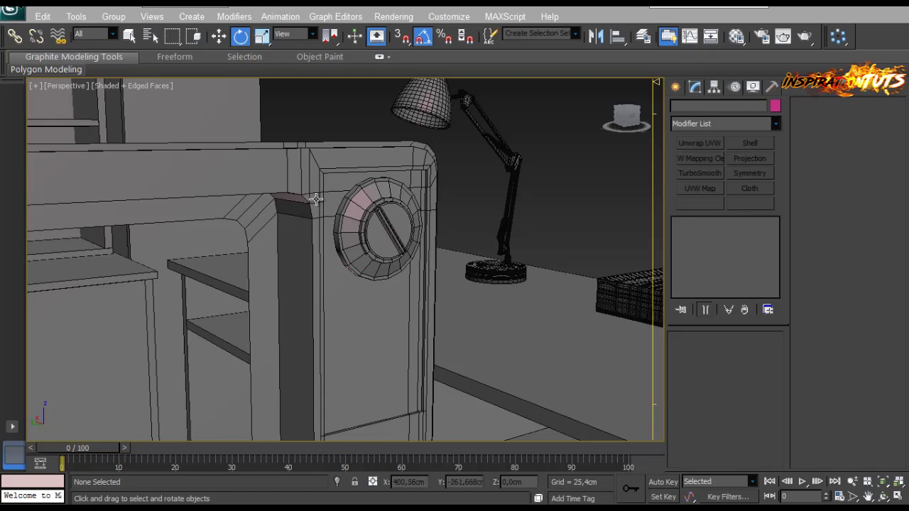
{"action": "middle_click_drag", "start_coordinate": [316, 199], "coordinate": [316, 199], "text": "alt"}
{"action": "left_click", "coordinate": [316, 200]}
{"action": "key", "text": "w"}
{"action": "middle_click_drag", "start_coordinate": [316, 200], "coordinate": [316, 200], "text": "alt"}
{"action": "scroll", "coordinate": [317, 201], "scroll_direction": "down", "scroll_amount": 2}
{"action": "left_click_drag", "start_coordinate": [316, 200], "coordinate": [316, 287], "text": "shift"}
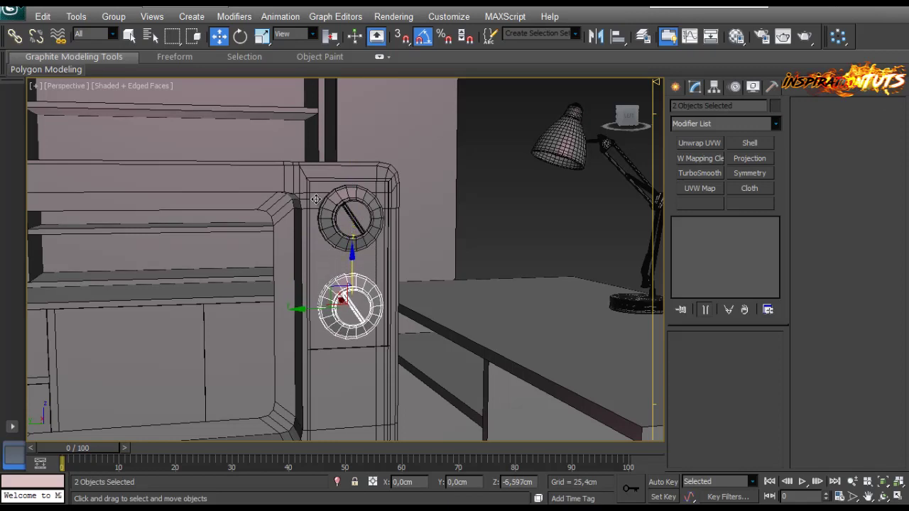
{"action": "key", "text": "Return"}
Rotate only the lower dial's disc clockwise to a Y rotation of 170°, and clear the selection
{"action": "scroll", "coordinate": [316, 199], "scroll_direction": "up", "scroll_amount": 4}
{"action": "key", "text": "e"}
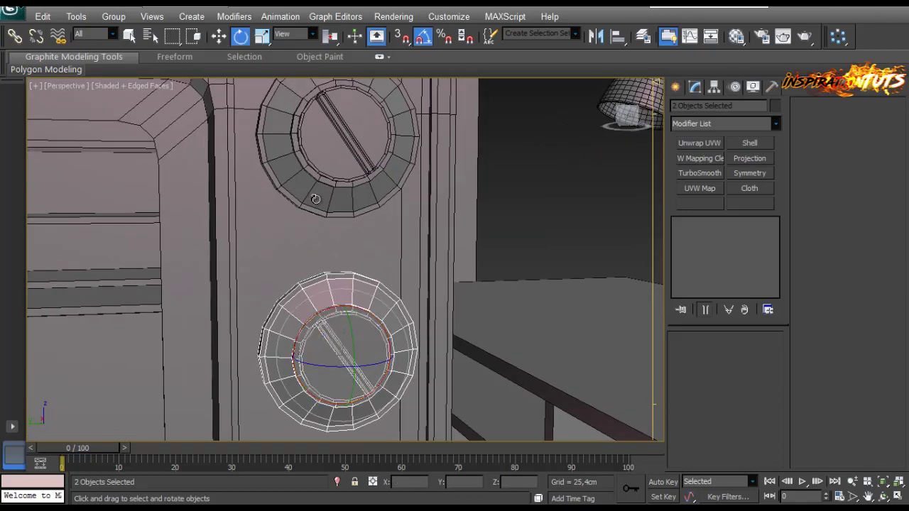
{"action": "left_click", "coordinate": [357, 331]}
{"action": "left_click_drag", "start_coordinate": [369, 313], "coordinate": [390, 335]}
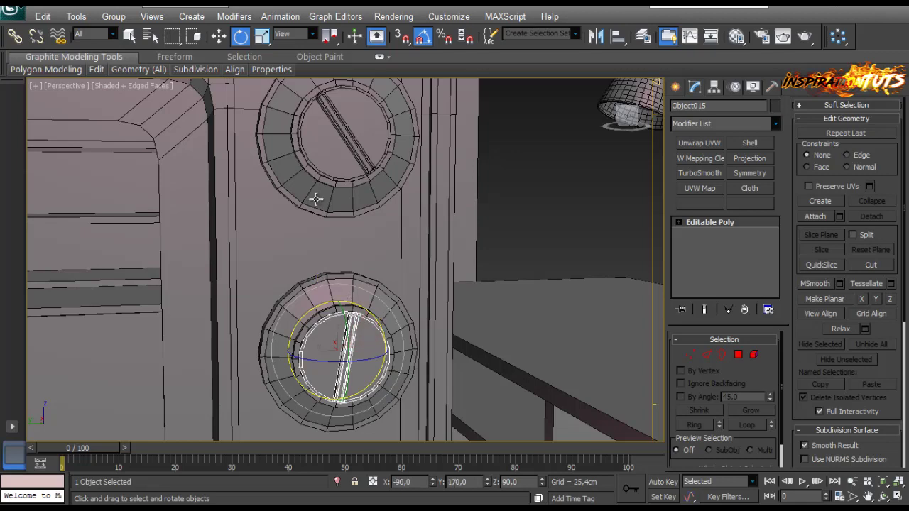
{"action": "key", "text": "ctrl+d"}
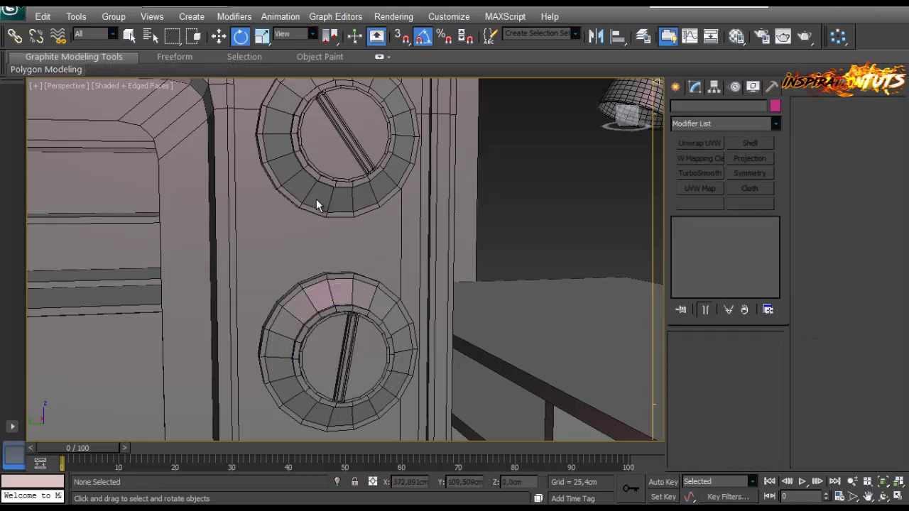
Remove the two horizontal edge loops crossing the lower section of the panel below the dials
{"action": "middle_click_drag", "start_coordinate": [316, 199], "coordinate": [287, 42]}
{"action": "scroll", "coordinate": [316, 200], "scroll_direction": "down", "scroll_amount": 2}
{"action": "left_click", "coordinate": [317, 200]}
{"action": "mouse_move", "coordinate": [316, 200]}
{"action": "middle_mouse_down"}
{"action": "mouse_move", "coordinate": [318, 142]}
{"action": "mouse_move", "coordinate": [316, 186]}
{"action": "mouse_move", "coordinate": [305, 191]}
{"action": "middle_mouse_up"}
{"action": "scroll", "coordinate": [316, 199], "scroll_direction": "up", "scroll_amount": 2}
{"action": "key", "text": "2"}
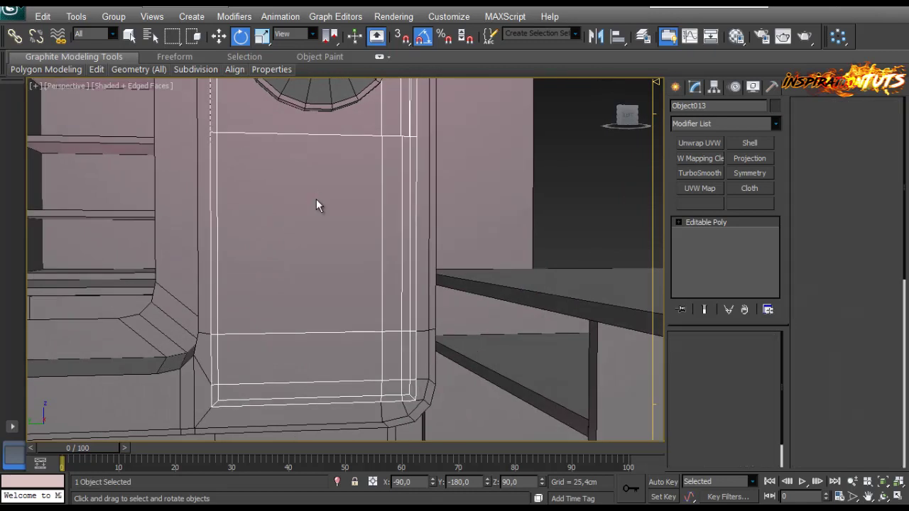
{"action": "key", "text": "alt+l"}
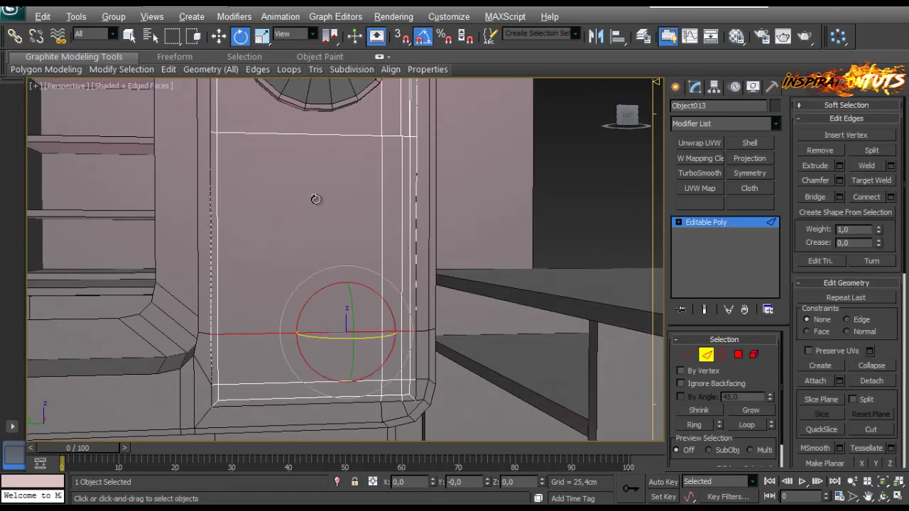
{"action": "left_click", "coordinate": [316, 200]}
{"action": "key", "text": "ctrl+z"}
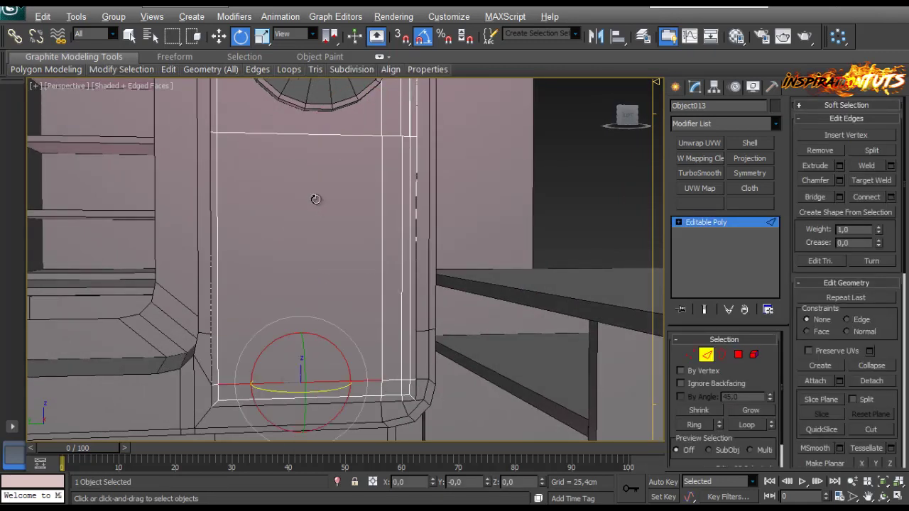
{"action": "left_click", "coordinate": [316, 199]}
Connect the vertical edges of the panel's lower section with 14 horizontal segments
{"action": "middle_click_drag", "start_coordinate": [317, 200], "coordinate": [316, 200], "text": "alt"}
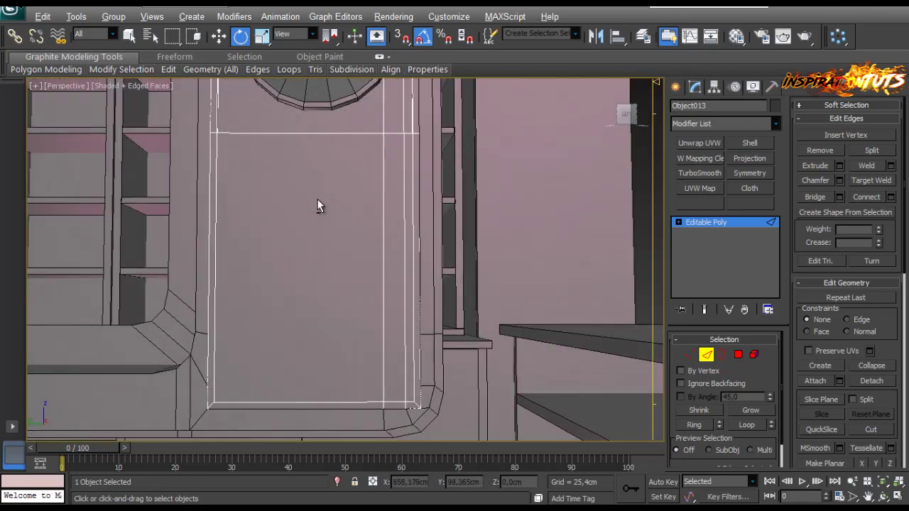
{"action": "key", "text": "ctrl+z"}
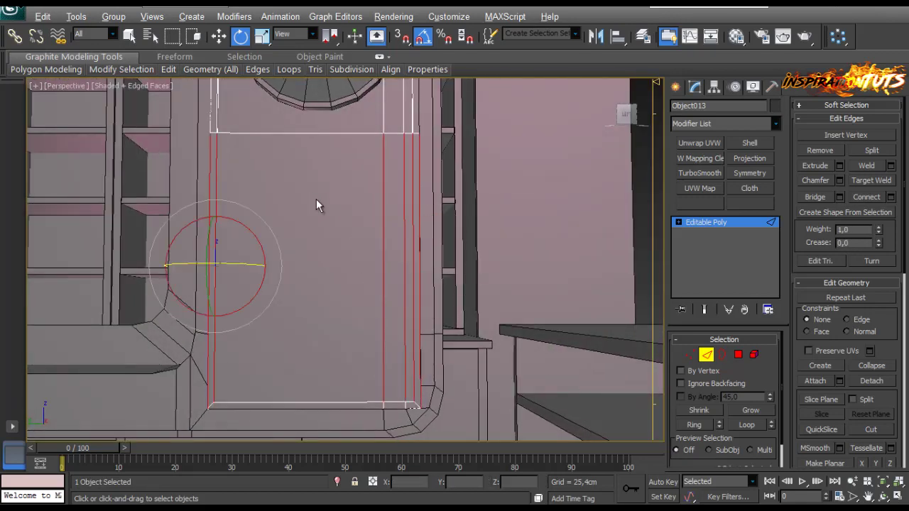
{"action": "key", "text": "ctrl+shift+e"}
{"action": "right_click", "coordinate": [243, 302]}
{"action": "mouse_move", "coordinate": [245, 264]}
{"action": "left_mouse_down"}
{"action": "mouse_move", "coordinate": [258, 264]}
{"action": "mouse_move", "coordinate": [247, 255]}
{"action": "mouse_move", "coordinate": [247, 225]}
{"action": "left_mouse_up"}
{"action": "key", "text": "w"}
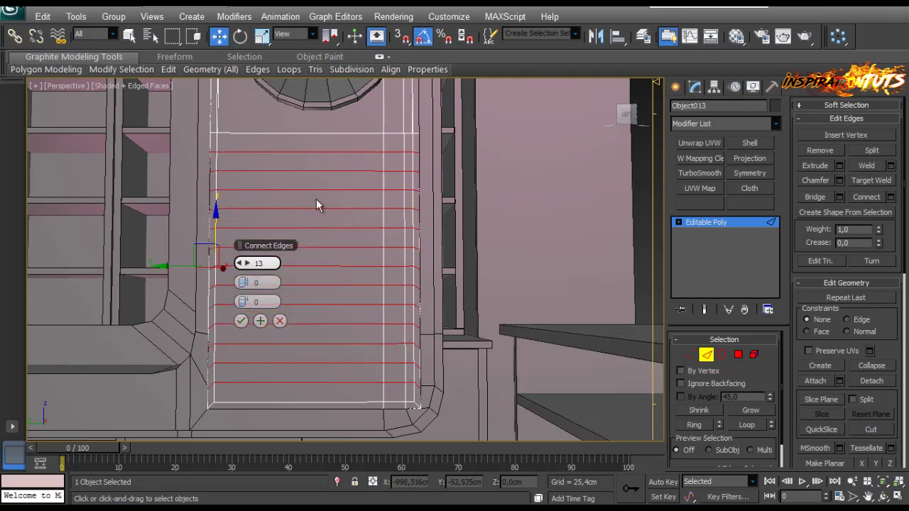
{"action": "key", "text": "Up"}
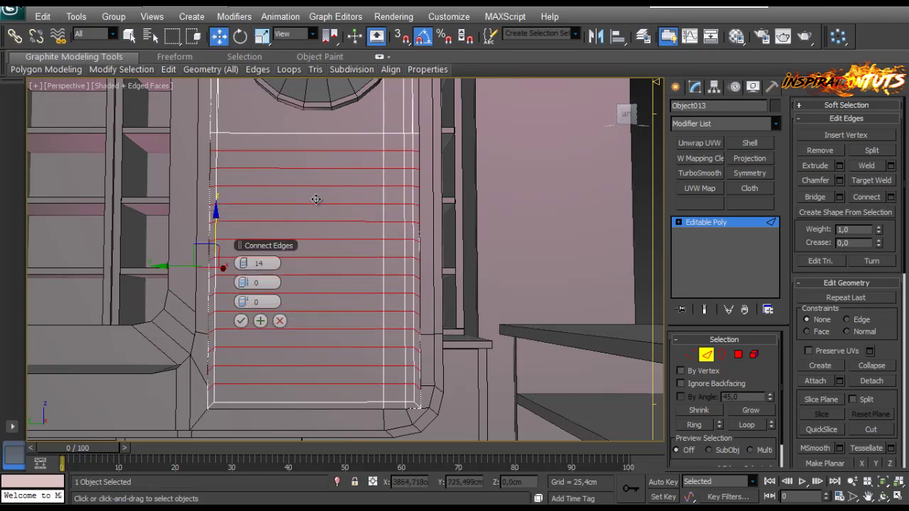
{"action": "scroll", "coordinate": [316, 200], "scroll_direction": "down", "scroll_amount": 4}
{"action": "key", "text": "Tab"}
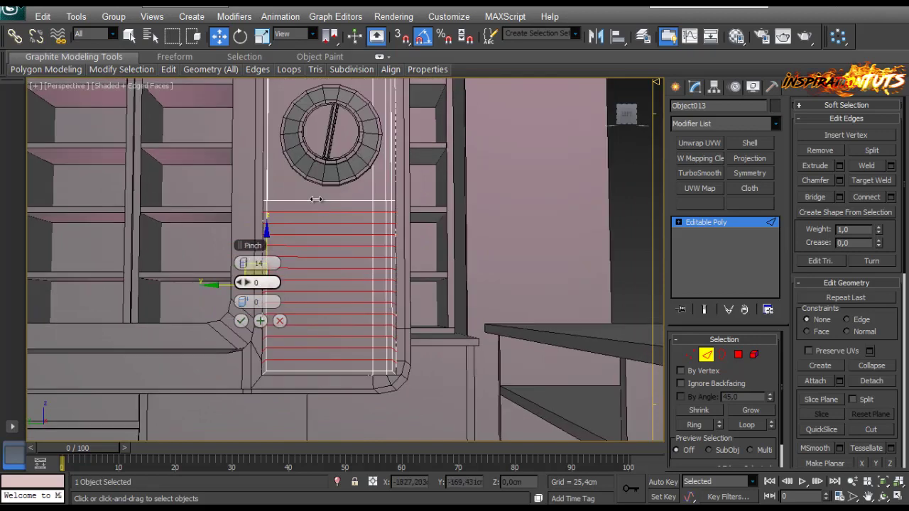
Adjust the edge connection to 12 segments with a pinch of -26 and a slide of -110, and apply it
{"action": "left_click_drag", "start_coordinate": [246, 283], "coordinate": [230, 282]}
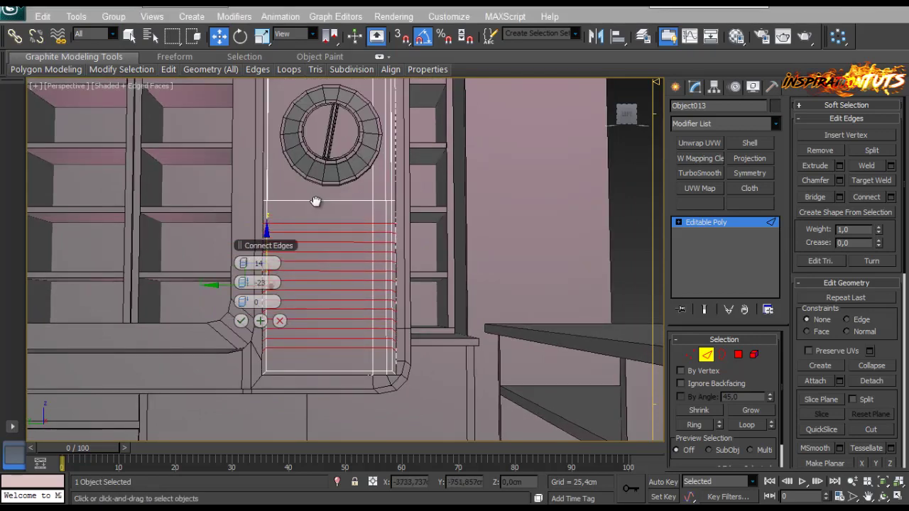
{"action": "mouse_move", "coordinate": [317, 200]}
{"action": "middle_mouse_down", "text": "alt"}
{"action": "mouse_move", "coordinate": [339, 200]}
{"action": "mouse_move", "coordinate": [325, 199]}
{"action": "middle_mouse_up", "text": "alt"}
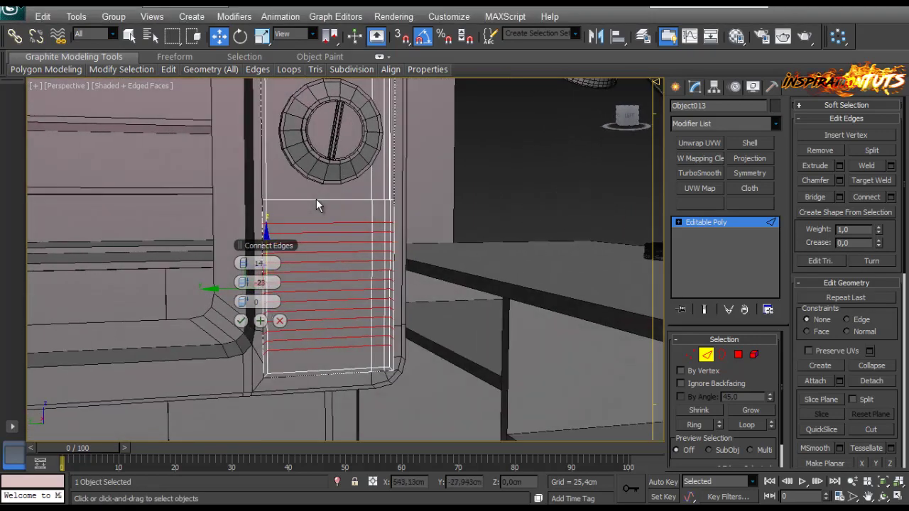
{"action": "key", "text": "Down"}
{"action": "key", "text": "Down"}
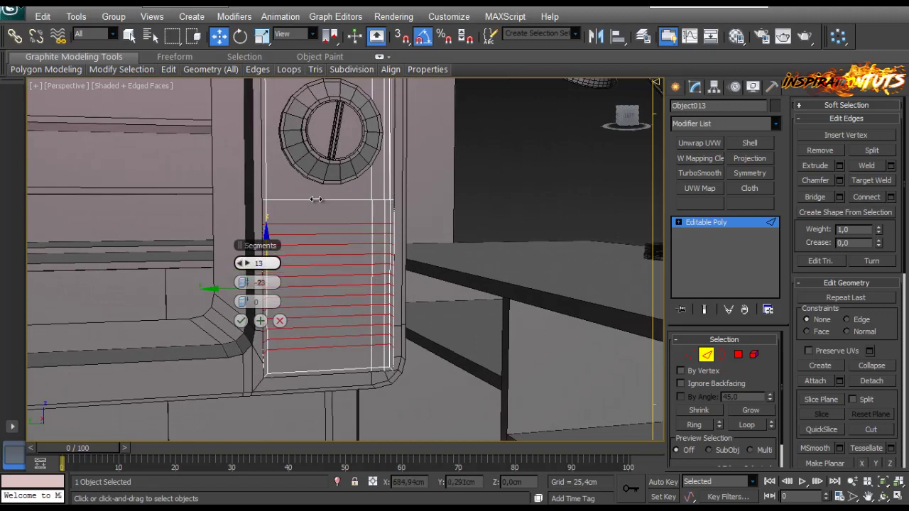
{"action": "key", "text": "Tab"}
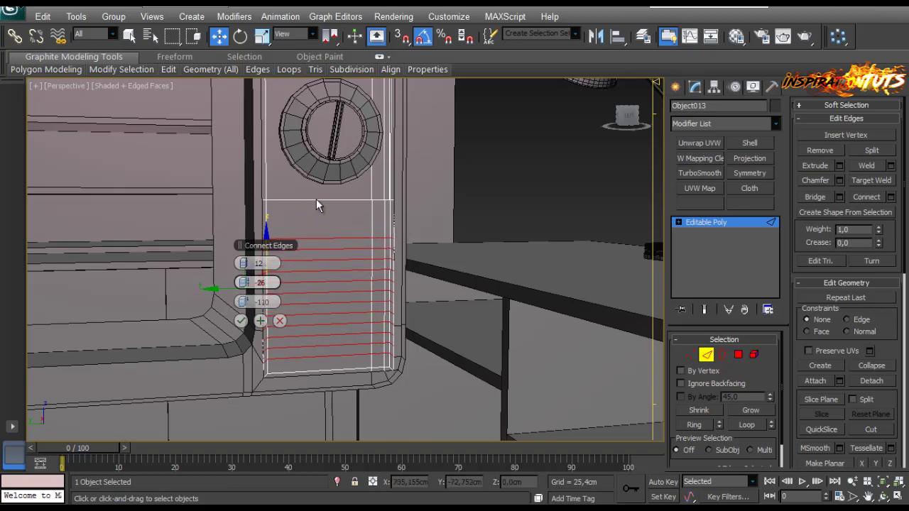
{"action": "scroll", "coordinate": [318, 205], "scroll_direction": "up", "scroll_amount": 3}
{"action": "middle_click_drag", "start_coordinate": [318, 227], "coordinate": [317, 206]}
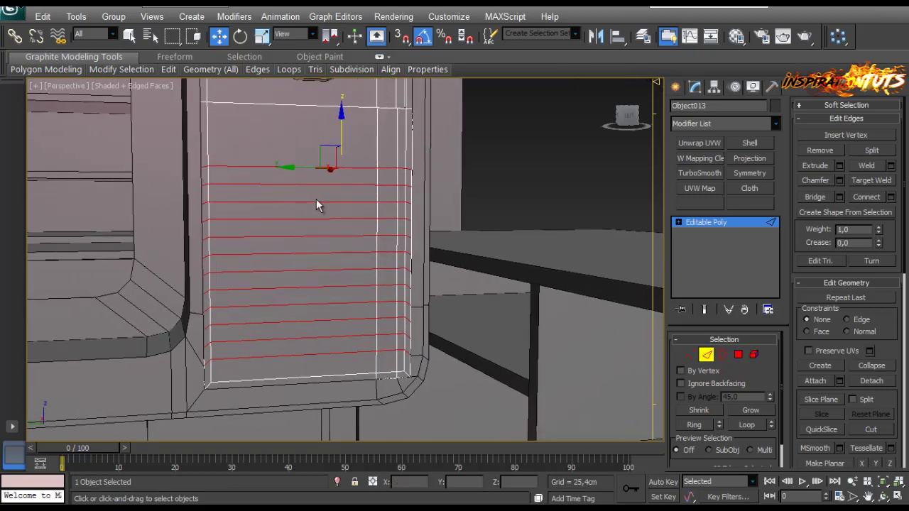
Chamfer the new horizontal edges by 0,125cm with 1 segment
{"action": "key", "text": "ctrl+shift+e"}
{"action": "left_click_drag", "start_coordinate": [243, 282], "coordinate": [223, 263]}
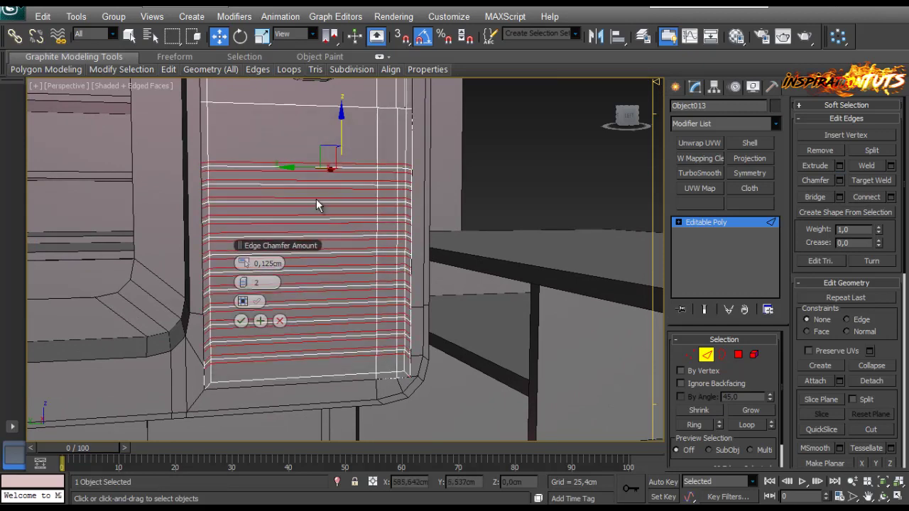
{"action": "left_click", "coordinate": [239, 283]}
{"action": "scroll", "coordinate": [317, 205], "scroll_direction": "up", "scroll_amount": 6}
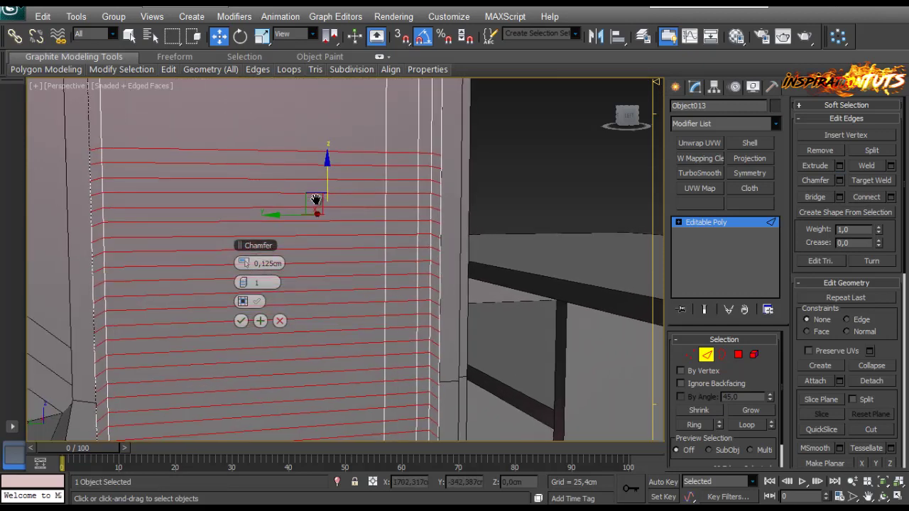
{"action": "scroll", "coordinate": [316, 202], "scroll_direction": "down", "scroll_amount": 4}
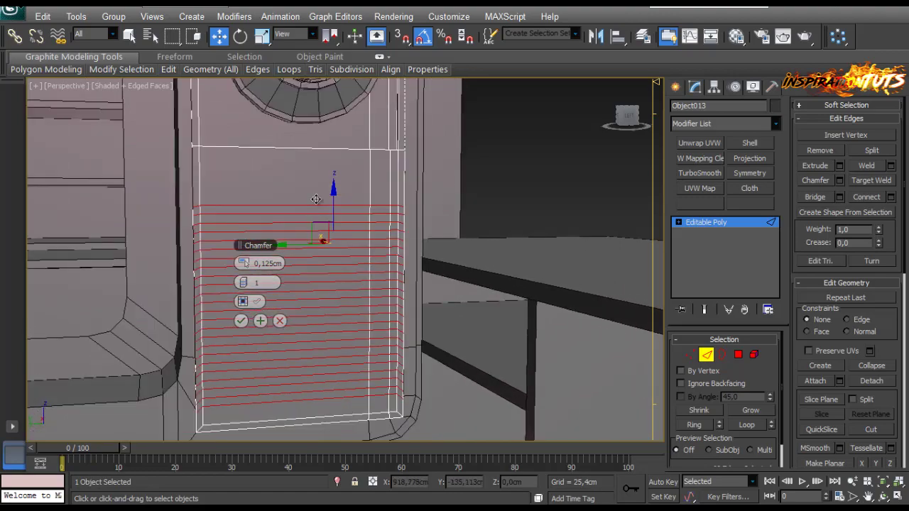
{"action": "mouse_move", "coordinate": [316, 200]}
{"action": "middle_mouse_down", "text": "alt"}
{"action": "mouse_move", "coordinate": [428, 254]}
{"action": "mouse_move", "coordinate": [383, 220]}
{"action": "mouse_move", "coordinate": [334, 213]}
{"action": "mouse_move", "coordinate": [317, 200]}
{"action": "middle_mouse_up", "text": "alt"}
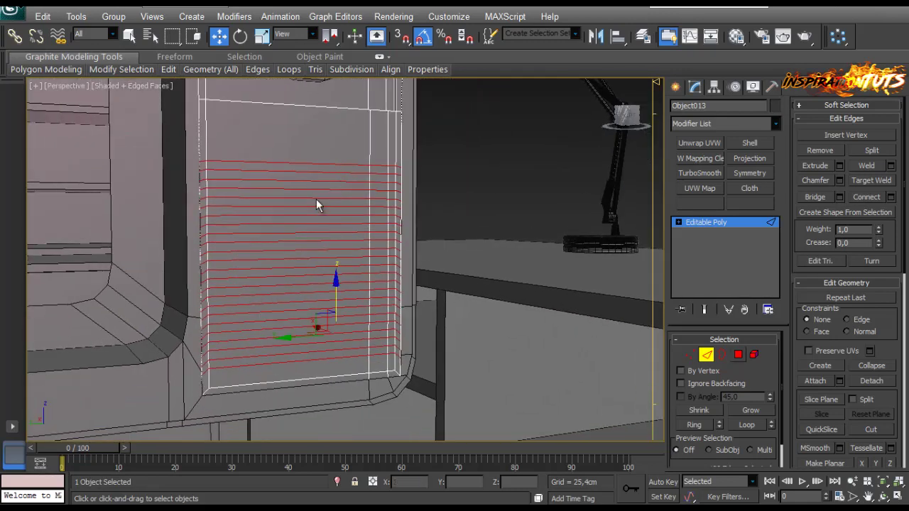
Delete the twelve narrow chamfer strips on the panel's front face to open horizontal slots, and clear the selection
{"action": "key", "text": "4"}
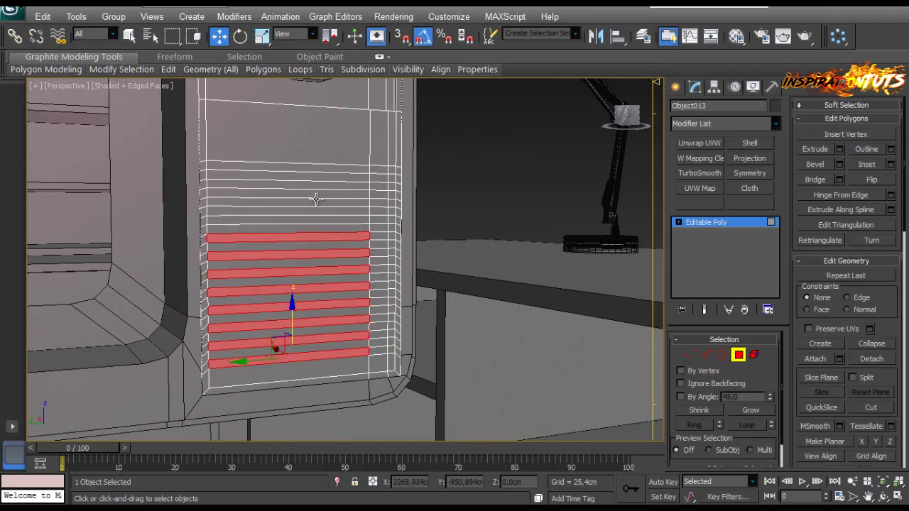
{"action": "left_click", "coordinate": [316, 201], "text": "ctrl"}
{"action": "left_click", "coordinate": [316, 185], "text": "ctrl"}
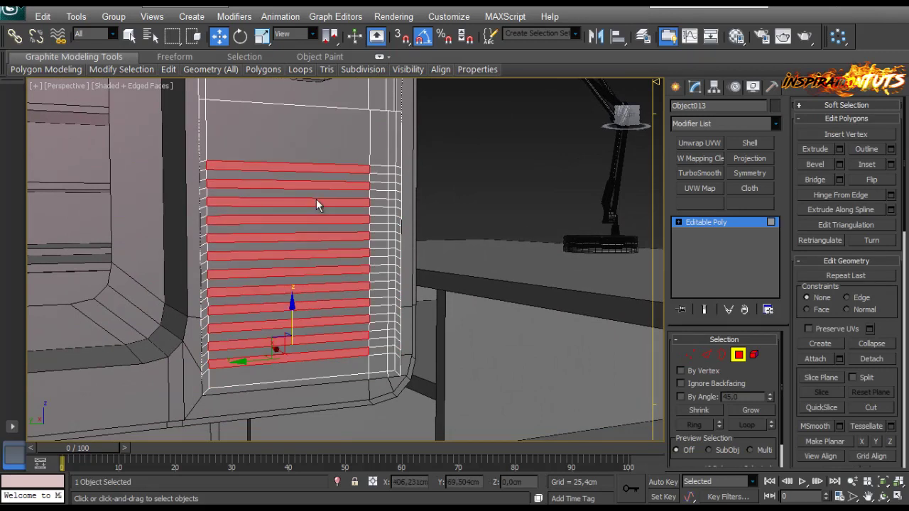
{"action": "middle_click_drag", "start_coordinate": [317, 199], "coordinate": [316, 200], "text": "alt"}
{"action": "scroll", "coordinate": [316, 200], "scroll_direction": "up", "scroll_amount": 5}
{"action": "scroll", "coordinate": [316, 200], "scroll_direction": "down", "scroll_amount": 6}
{"action": "scroll", "coordinate": [316, 199], "scroll_direction": "up", "scroll_amount": 3}
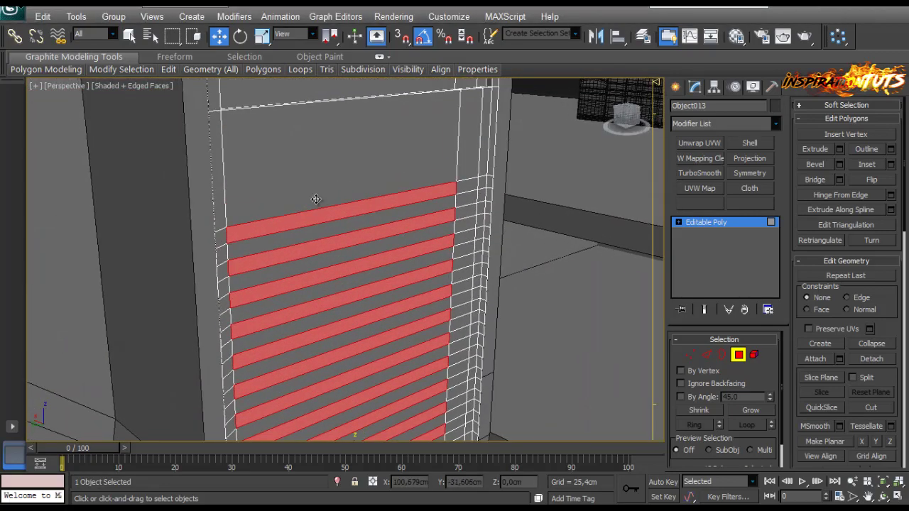
{"action": "scroll", "coordinate": [316, 200], "scroll_direction": "down", "scroll_amount": 8}
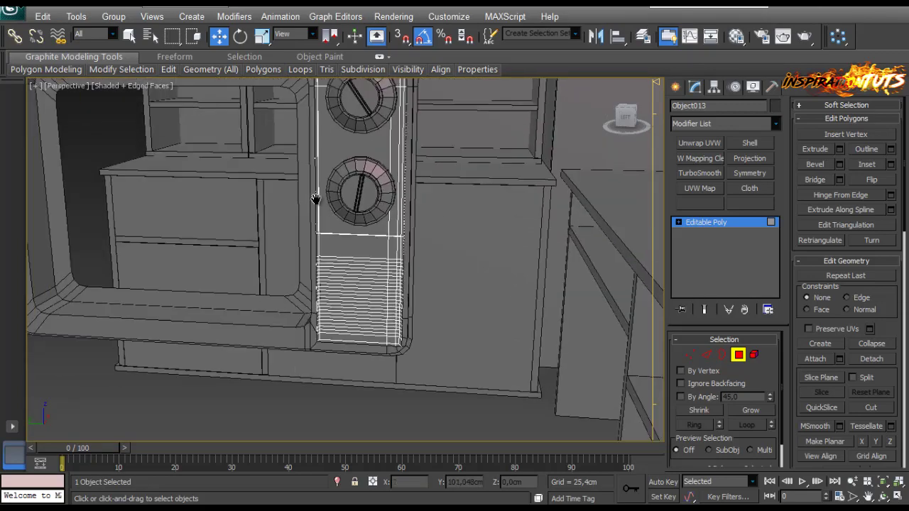
{"action": "middle_click_drag", "start_coordinate": [316, 199], "coordinate": [316, 199], "text": "alt"}
{"action": "key", "text": "4"}
{"action": "key", "text": "ctrl+d"}
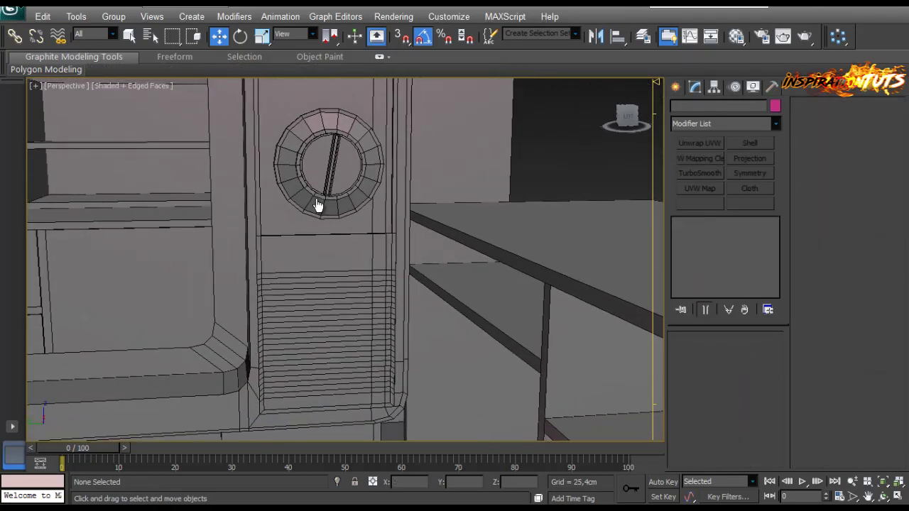
Create a thin cylinder about 0.6 cm in radius and 0.04 cm high on the panel face, between the lower dial and the slots
{"action": "scroll", "coordinate": [316, 200], "scroll_direction": "up", "scroll_amount": 3}
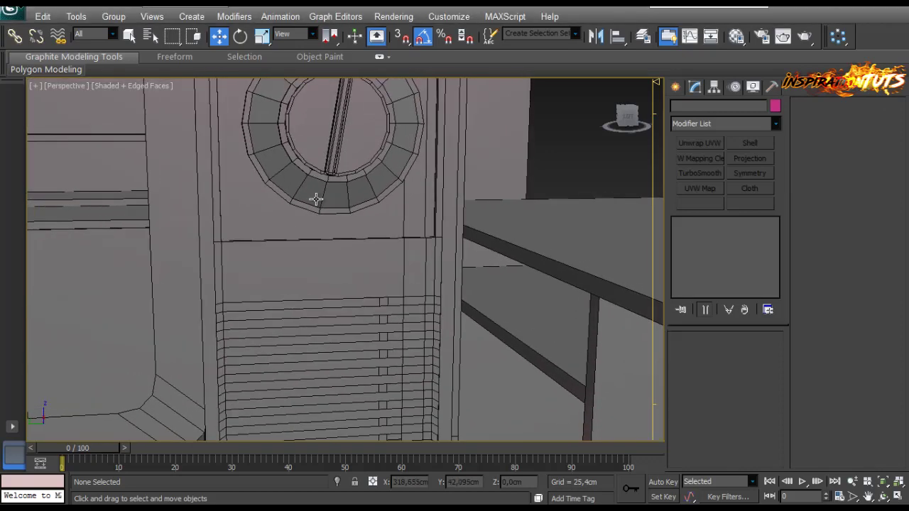
{"action": "key", "text": "b"}
{"action": "key", "text": "c"}
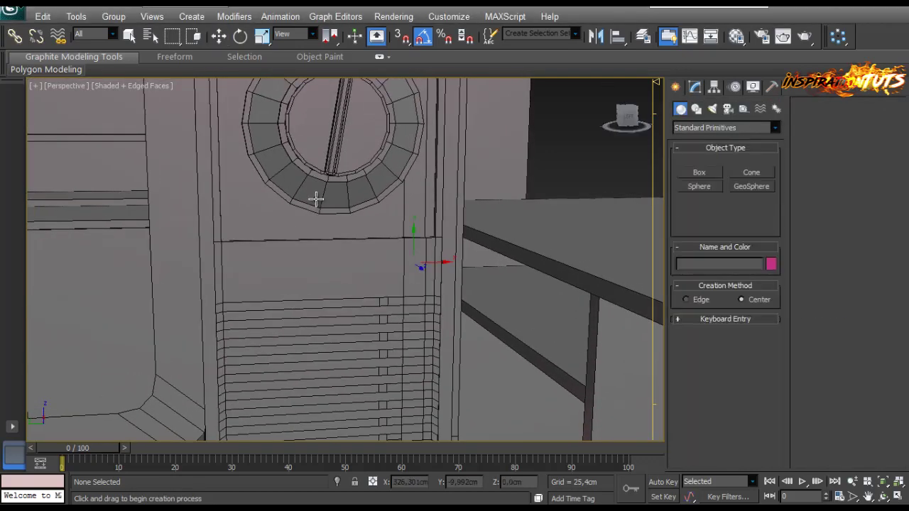
{"action": "scroll", "coordinate": [316, 200], "scroll_direction": "up", "scroll_amount": 3}
{"action": "middle_click_drag", "start_coordinate": [316, 200], "coordinate": [316, 200]}
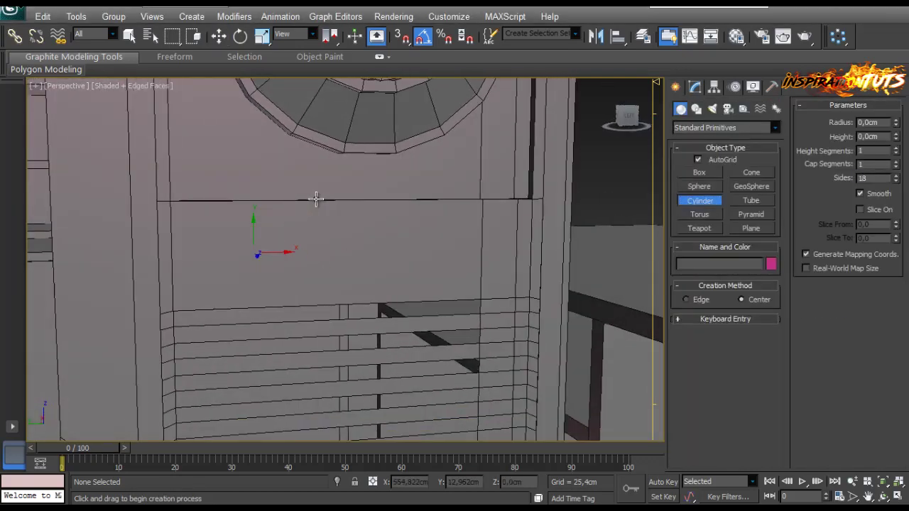
{"action": "left_click_drag", "start_coordinate": [252, 256], "coordinate": [291, 257]}
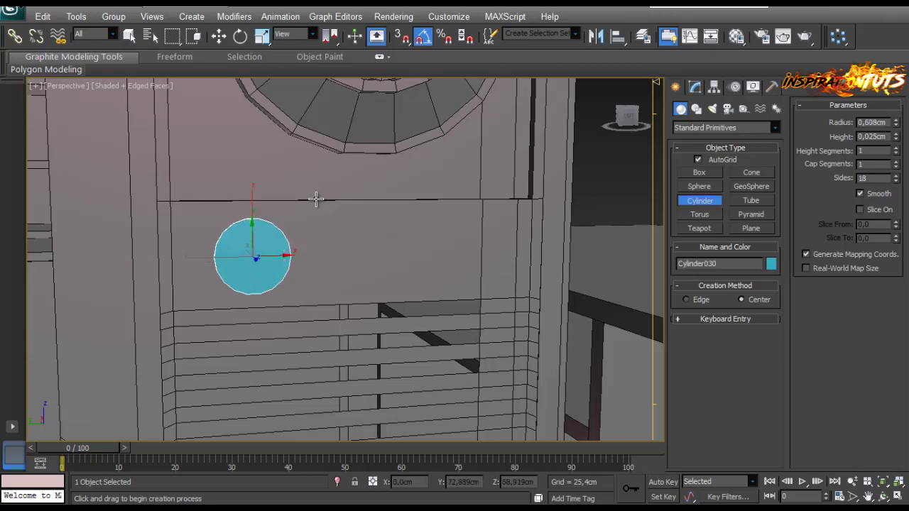
{"action": "middle_click_drag", "start_coordinate": [316, 200], "coordinate": [387, 214], "text": "alt"}
{"action": "scroll", "coordinate": [316, 200], "scroll_direction": "up", "scroll_amount": 3}
{"action": "middle_click_drag", "start_coordinate": [317, 200], "coordinate": [399, 210]}
{"action": "key", "text": "w"}
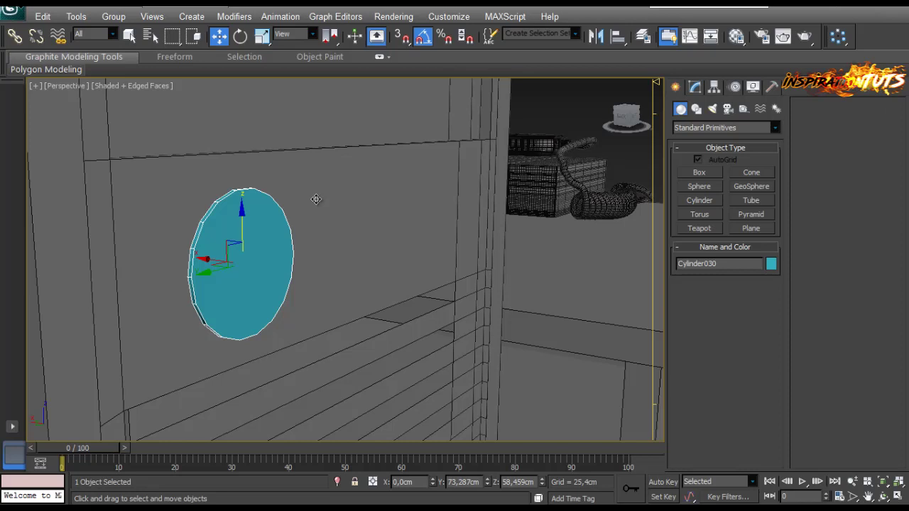
Set the small cylinder's sides to 30 and convert it to an Editable Poly
{"action": "left_click", "coordinate": [695, 87]}
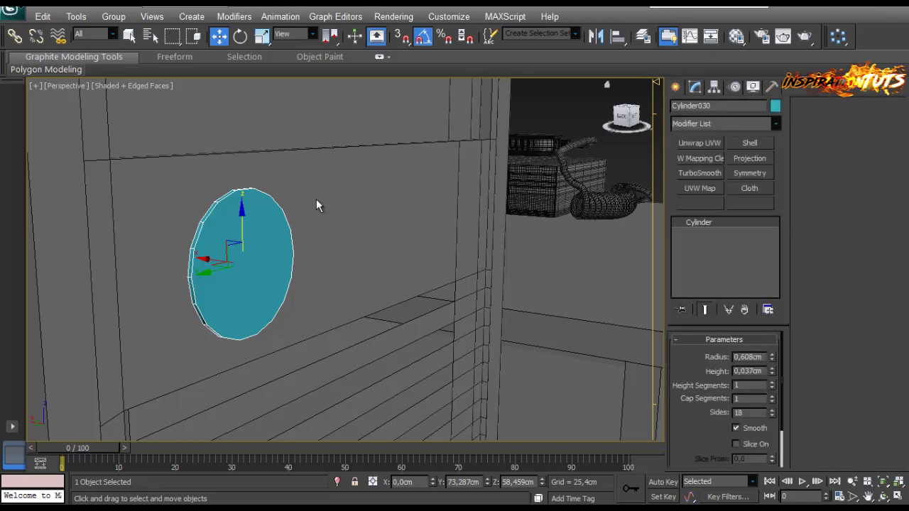
{"action": "left_click_drag", "start_coordinate": [773, 412], "coordinate": [772, 402]}
{"action": "right_click", "coordinate": [317, 206]}
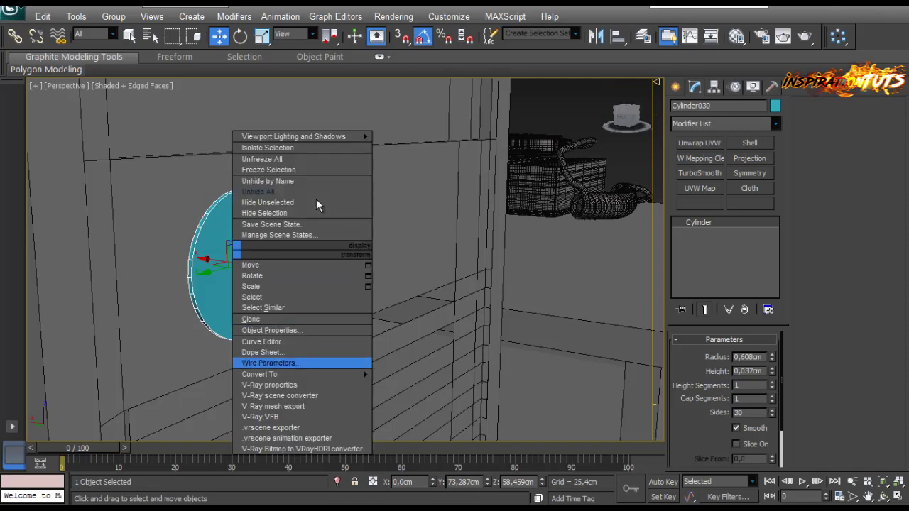
{"action": "mouse_move", "coordinate": [304, 374]}
{"action": "left_click", "coordinate": [142, 398]}
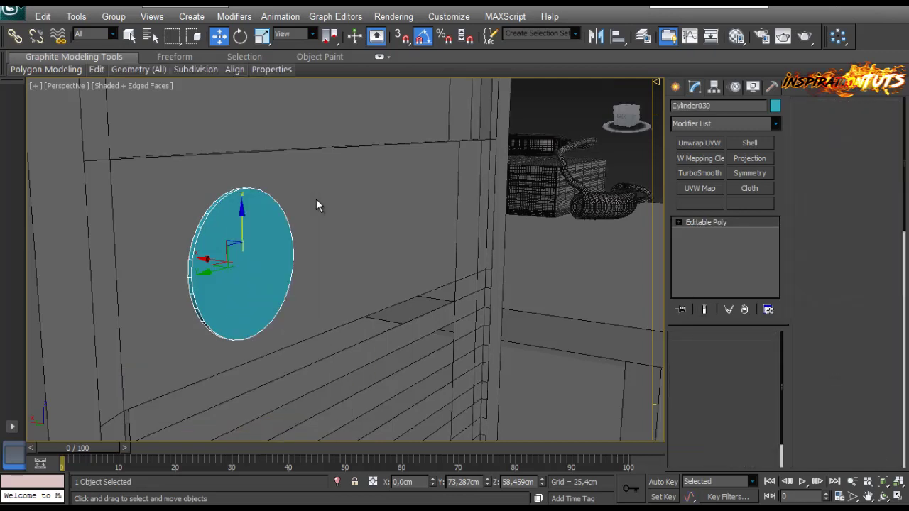
Delete the cylinder's front cap polygon and select the open border
{"action": "left_click", "coordinate": [739, 355]}
{"action": "left_click", "coordinate": [316, 198]}
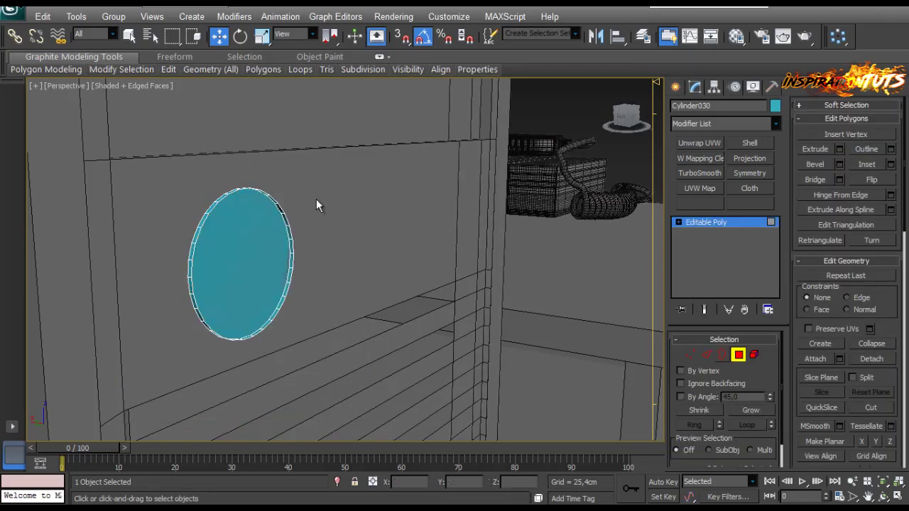
{"action": "key", "text": "3"}
{"action": "middle_click_drag", "start_coordinate": [316, 200], "coordinate": [351, 212], "text": "alt"}
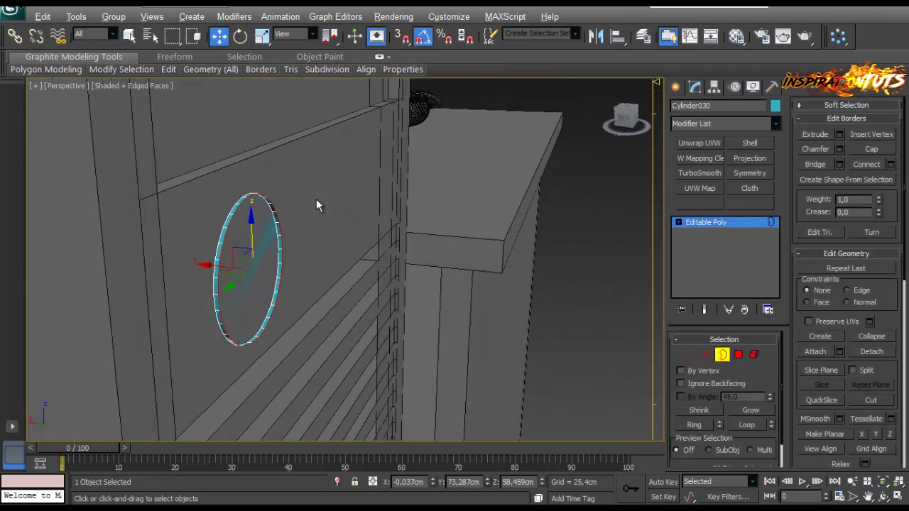
Move the open border slightly outward and extend it inward as a flat ring scaled to 76%
{"action": "left_click_drag", "start_coordinate": [219, 267], "coordinate": [226, 268]}
{"action": "middle_click_drag", "start_coordinate": [316, 200], "coordinate": [284, 197], "text": "alt"}
{"action": "key", "text": "r"}
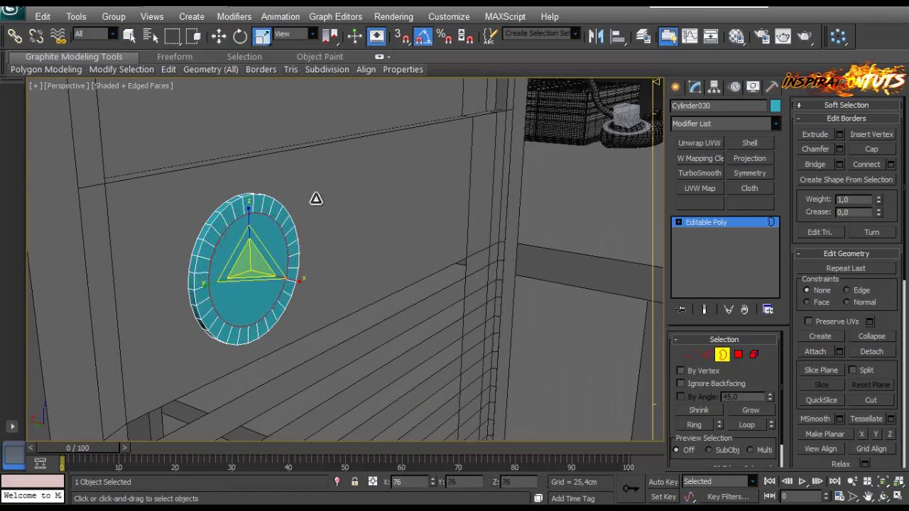
Extend the inner border outward from the panel as a short wall, to X about -0.16 cm
{"action": "middle_click_drag", "start_coordinate": [316, 199], "coordinate": [316, 199], "text": "alt"}
{"action": "key", "text": "w"}
{"action": "left_click_drag", "start_coordinate": [316, 200], "coordinate": [316, 200], "text": "shift"}
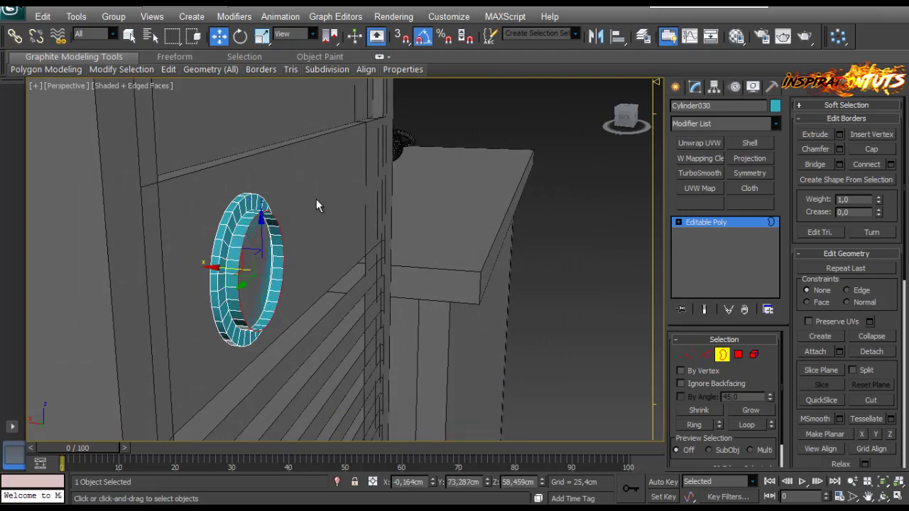
Extend the raised border inward as a second narrow ring scaled to 92%
{"action": "scroll", "coordinate": [316, 200], "scroll_direction": "up", "scroll_amount": 4}
{"action": "middle_click_drag", "start_coordinate": [316, 200], "coordinate": [318, 206], "text": "alt"}
{"action": "scroll", "coordinate": [317, 206], "scroll_direction": "down", "scroll_amount": 5}
{"action": "key", "text": "r"}
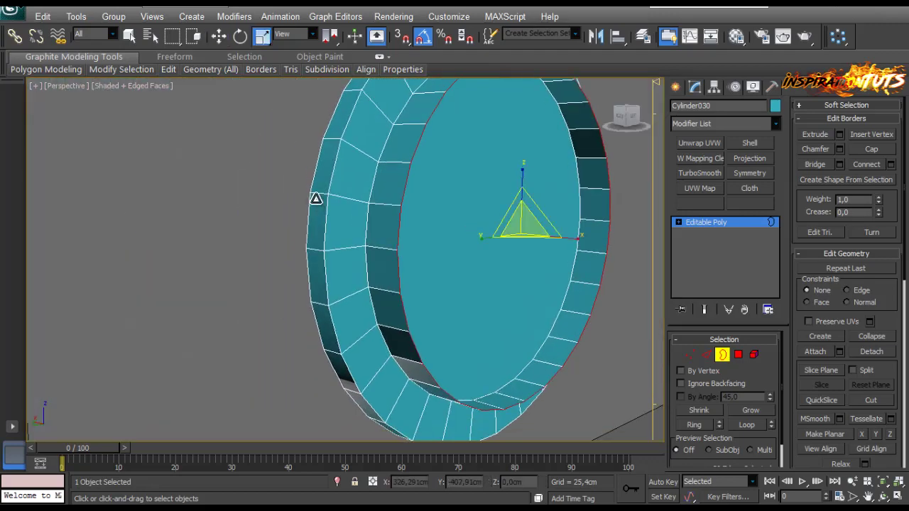
{"action": "left_click_drag", "start_coordinate": [316, 199], "coordinate": [316, 199], "text": "shift"}
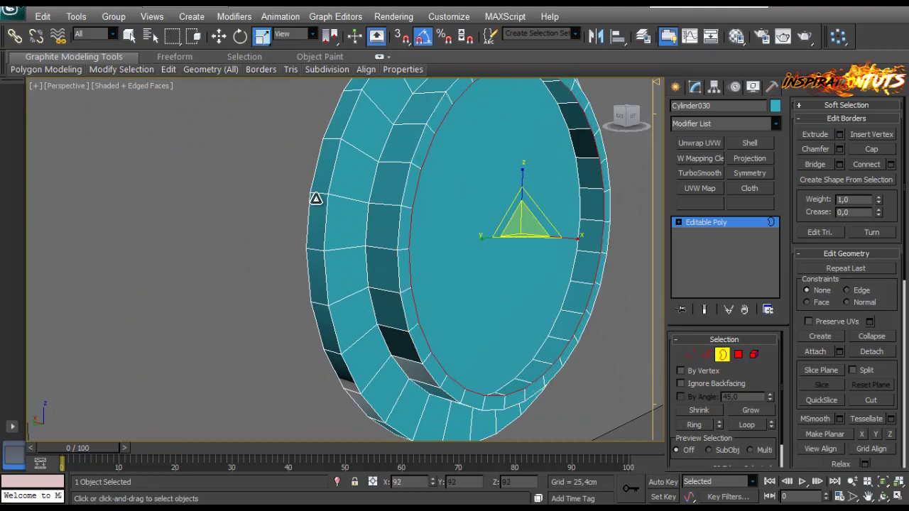
Extend the innermost border straight outward from the panel as a tube, to X about -0.7 cm
{"action": "scroll", "coordinate": [317, 203], "scroll_direction": "down", "scroll_amount": 6}
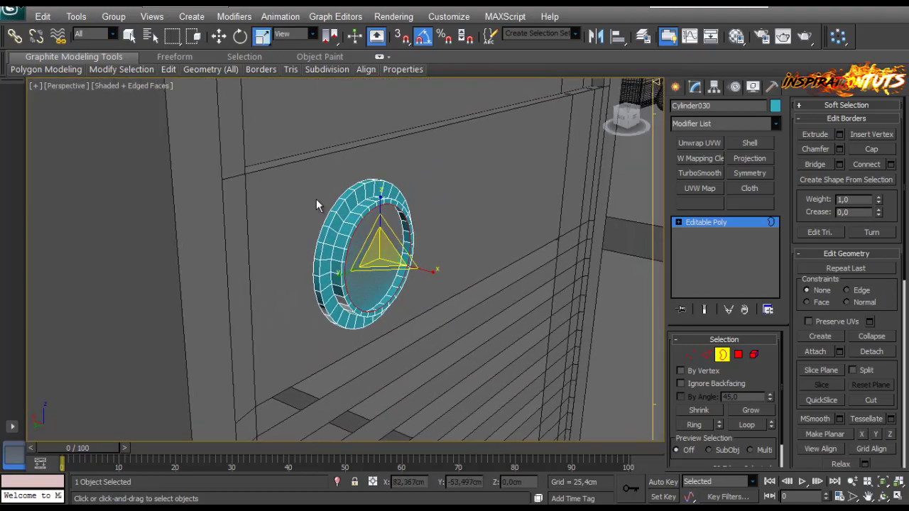
{"action": "middle_click_drag", "start_coordinate": [318, 205], "coordinate": [315, 199], "text": "alt"}
{"action": "key", "text": "w"}
{"action": "left_click_drag", "start_coordinate": [318, 206], "coordinate": [316, 199], "text": "shift"}
{"action": "middle_click_drag", "start_coordinate": [316, 199], "coordinate": [316, 199], "text": "alt"}
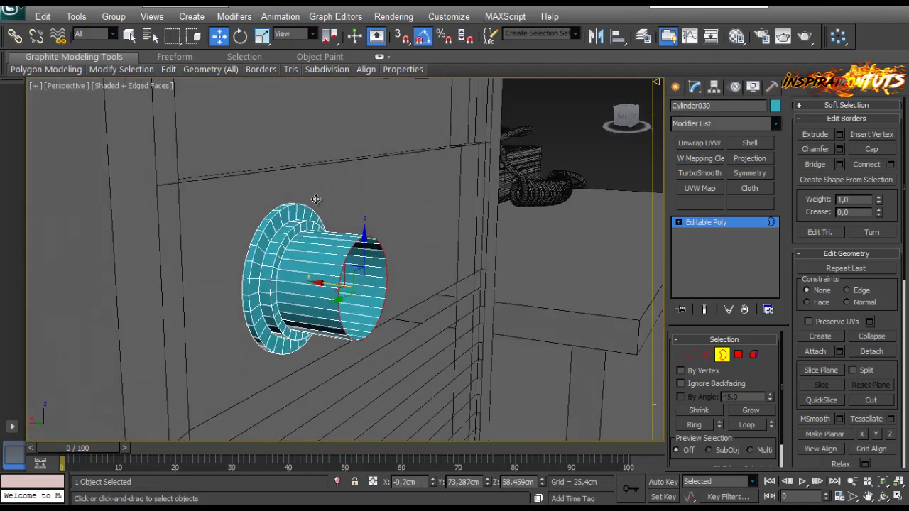
Extend the tube's open front border inward as a flat end ring scaled to 60%
{"action": "key", "text": "r"}
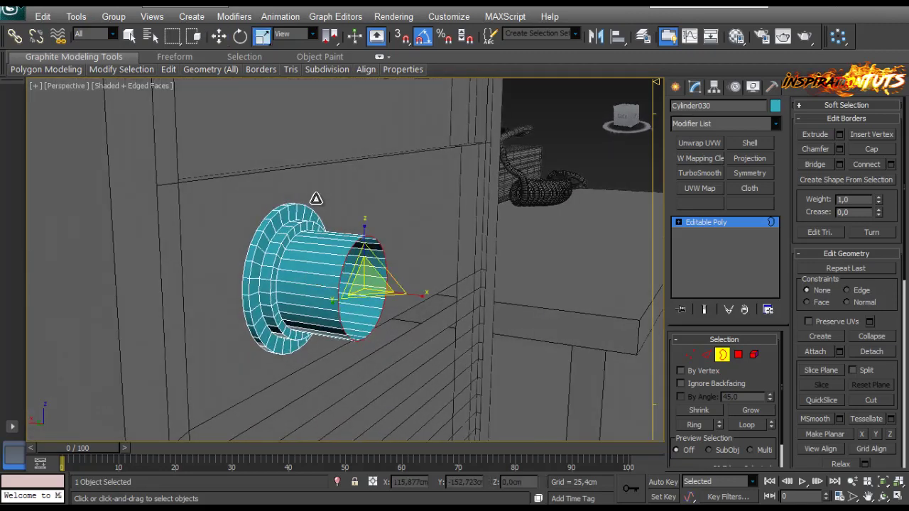
{"action": "left_click_drag", "start_coordinate": [317, 199], "coordinate": [316, 199], "text": "shift"}
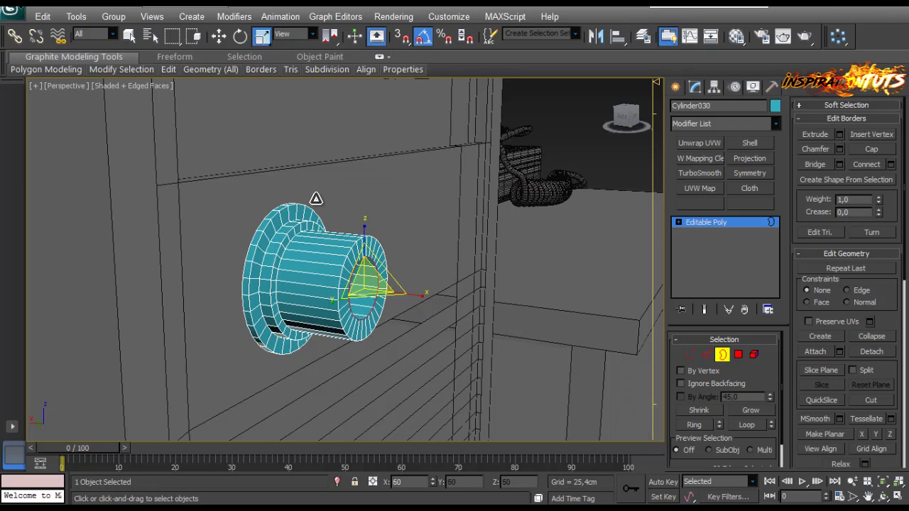
Extend the inner border back into the tube as a short wall, and add a narrow ring scaled to 87%
{"action": "scroll", "coordinate": [316, 199], "scroll_direction": "up", "scroll_amount": 5}
{"action": "key", "text": "w"}
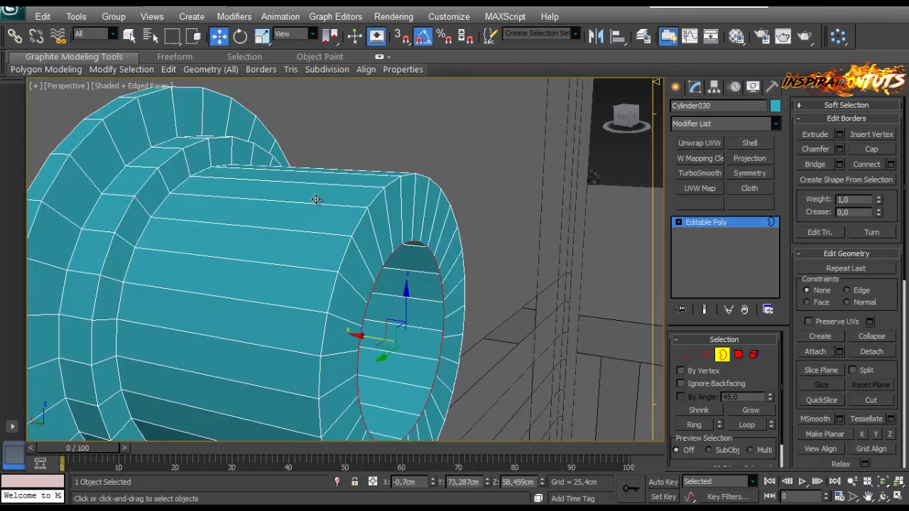
{"action": "mouse_move", "coordinate": [316, 199]}
{"action": "left_mouse_down", "text": "shift"}
{"action": "mouse_move", "coordinate": [307, 199]}
{"action": "mouse_move", "coordinate": [316, 199]}
{"action": "left_mouse_up", "text": "shift"}
{"action": "key", "text": "r"}
{"action": "key", "text": "w"}
{"action": "key", "text": "r"}
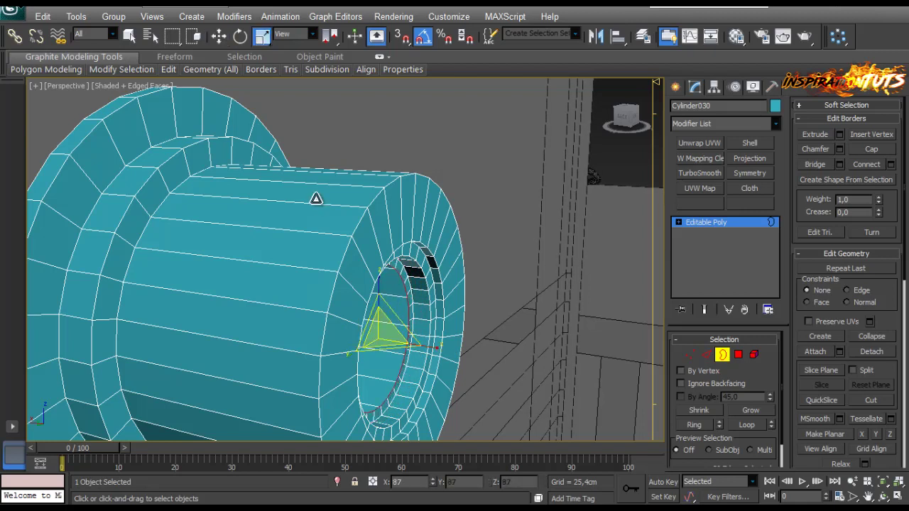
Extend the innermost border forward to X about -0.7 cm and cap it to close the button's face
{"action": "key", "text": "w"}
{"action": "left_click_drag", "start_coordinate": [317, 199], "coordinate": [316, 199], "text": "shift"}
{"action": "key", "text": "alt+p"}
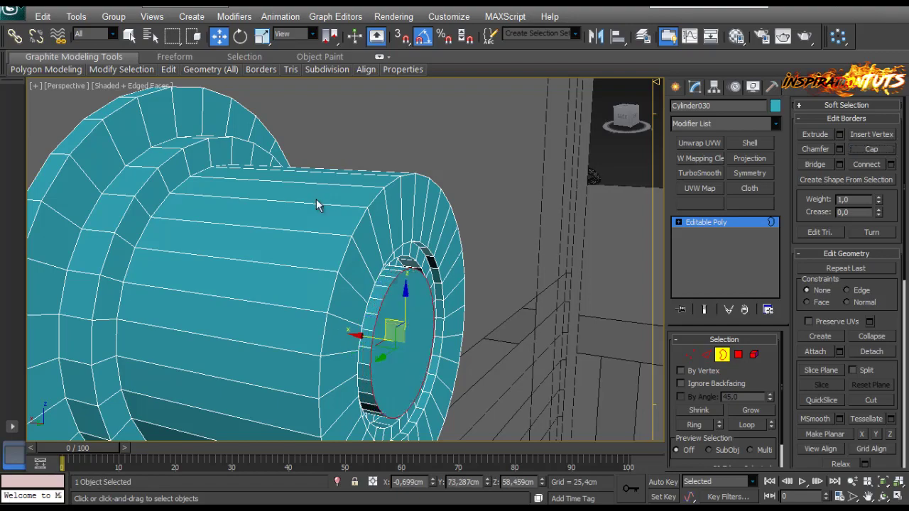
Select the ring of lengthwise edges around the tube and expand the selection along their loops across the whole button
{"action": "middle_click_drag", "start_coordinate": [318, 205], "coordinate": [317, 205], "text": "alt"}
{"action": "scroll", "coordinate": [847, 284], "scroll_direction": "down", "scroll_amount": 1}
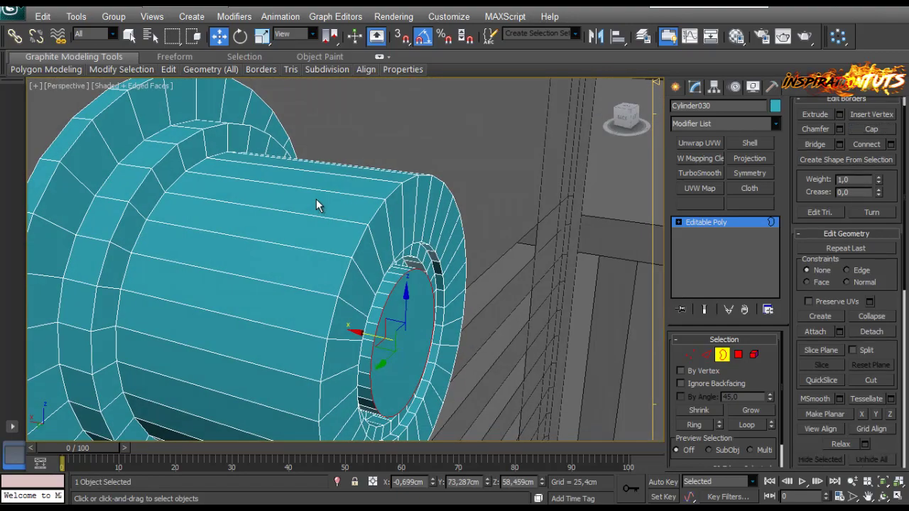
{"action": "scroll", "coordinate": [317, 202], "scroll_direction": "up", "scroll_amount": 3}
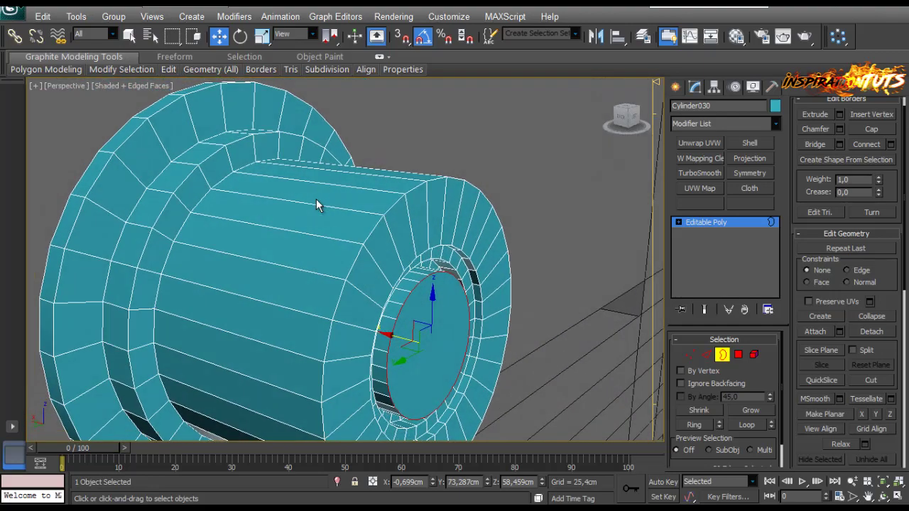
{"action": "middle_click_drag", "start_coordinate": [318, 205], "coordinate": [318, 205], "text": "alt"}
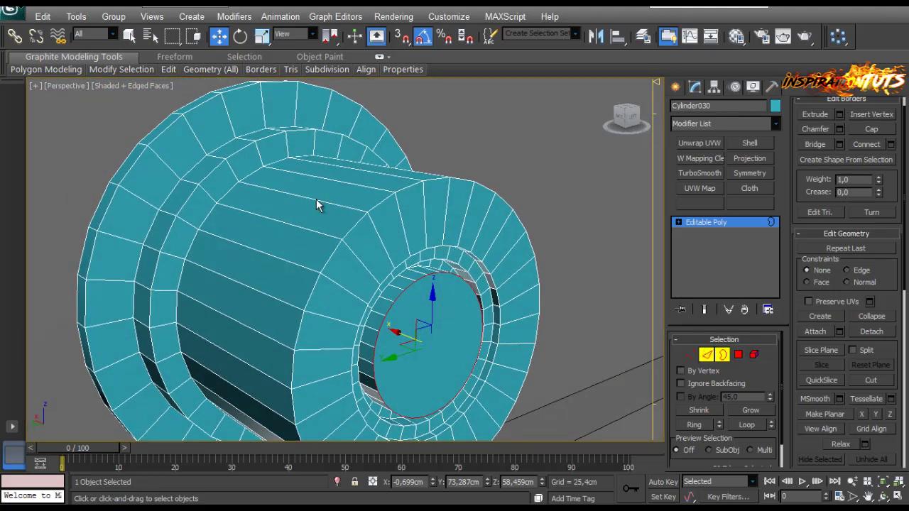
{"action": "key", "text": "2"}
{"action": "left_click", "coordinate": [316, 200]}
{"action": "key", "text": "alt+r"}
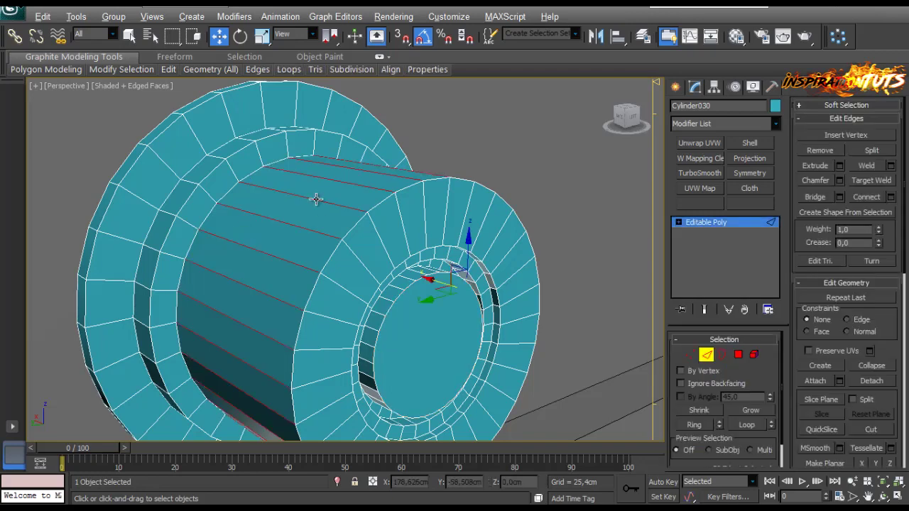
{"action": "middle_click_drag", "start_coordinate": [316, 199], "coordinate": [319, 203], "text": "alt"}
{"action": "key", "text": "alt+l"}
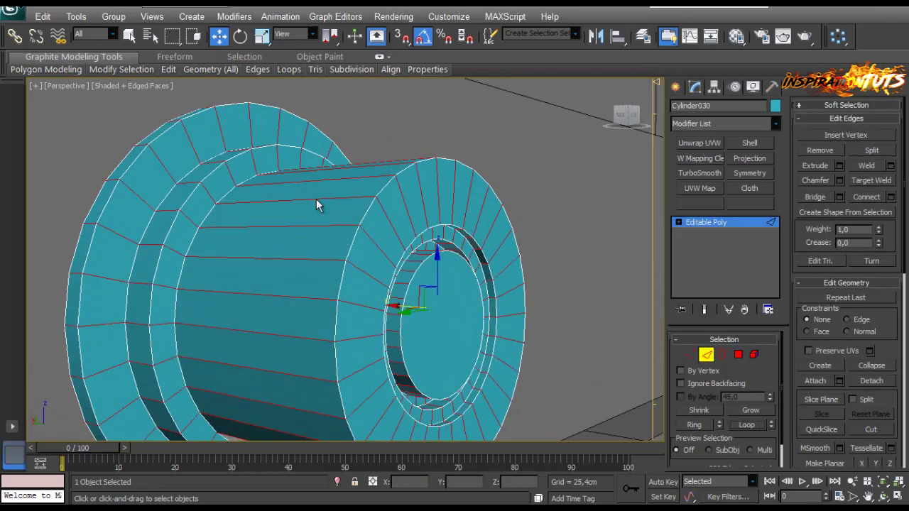
Chamfer the selected lengthwise and radial edges by 0.01 cm with 1 segment
{"action": "key", "text": "ctrl+shift+c"}
{"action": "middle_click_drag", "start_coordinate": [317, 200], "coordinate": [317, 202], "text": "alt"}
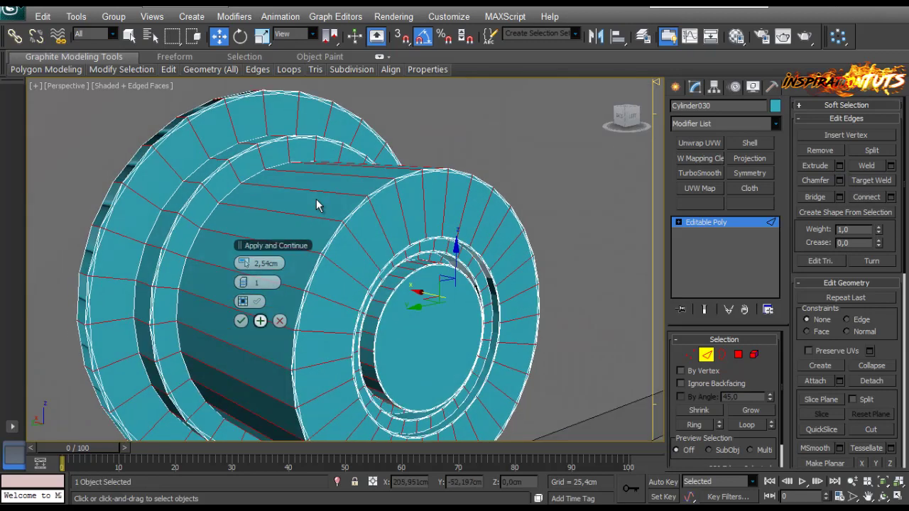
{"action": "key", "text": "ctrl+shift+c"}
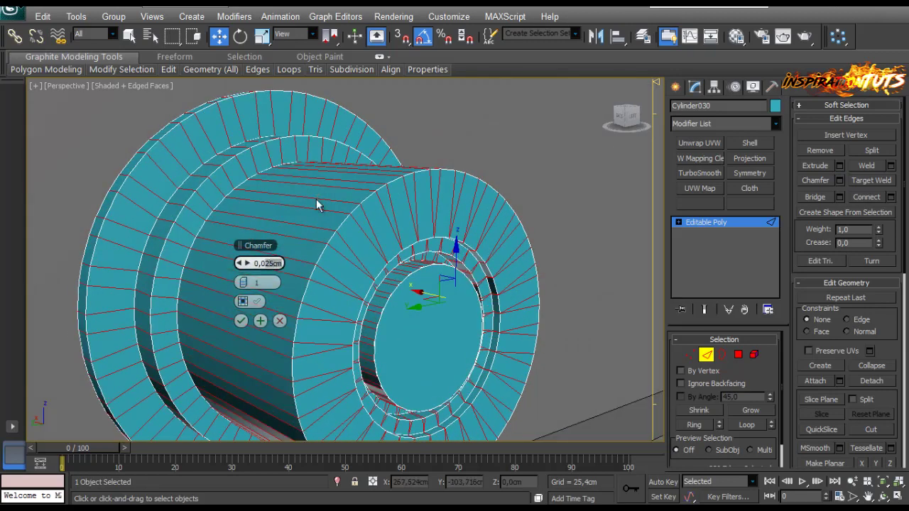
{"action": "key", "text": "Return"}
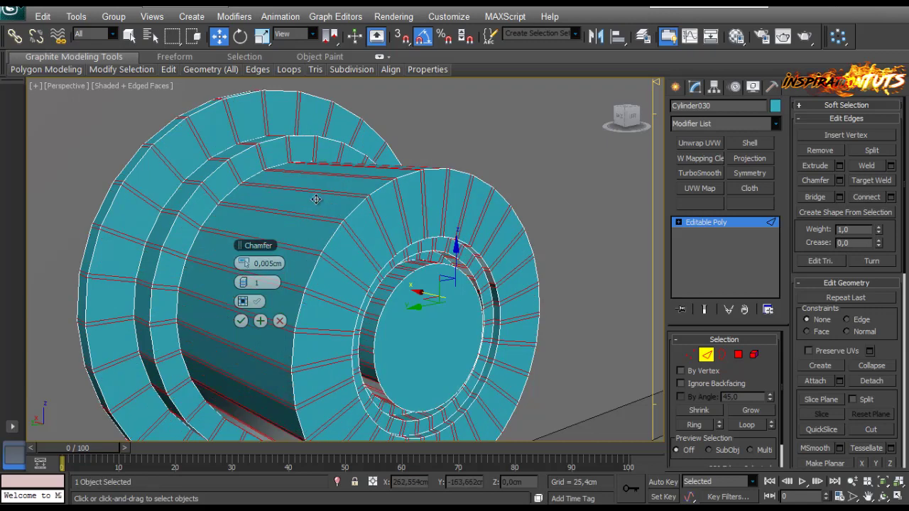
{"action": "middle_click_drag", "start_coordinate": [316, 199], "coordinate": [318, 205], "text": "alt"}
{"action": "key", "text": "ctrl+shift+e"}
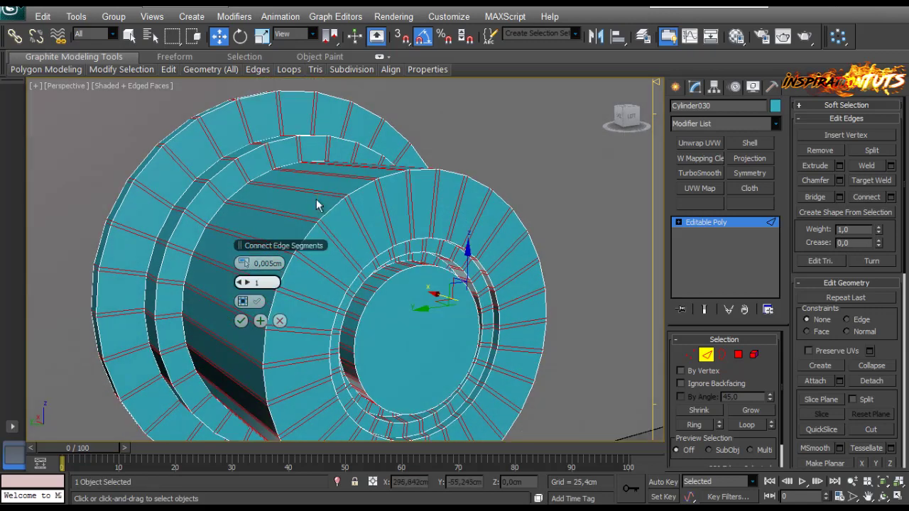
{"action": "key", "text": "Tab"}
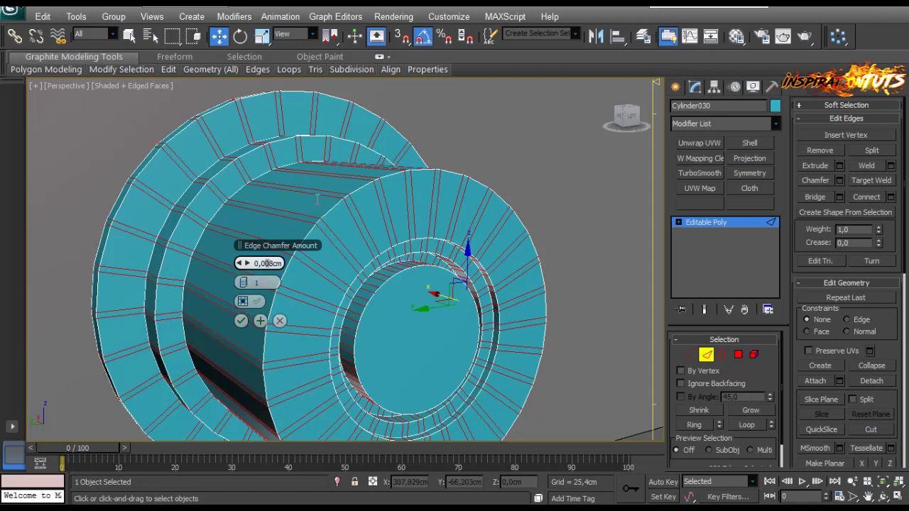
{"action": "key", "text": "Return"}
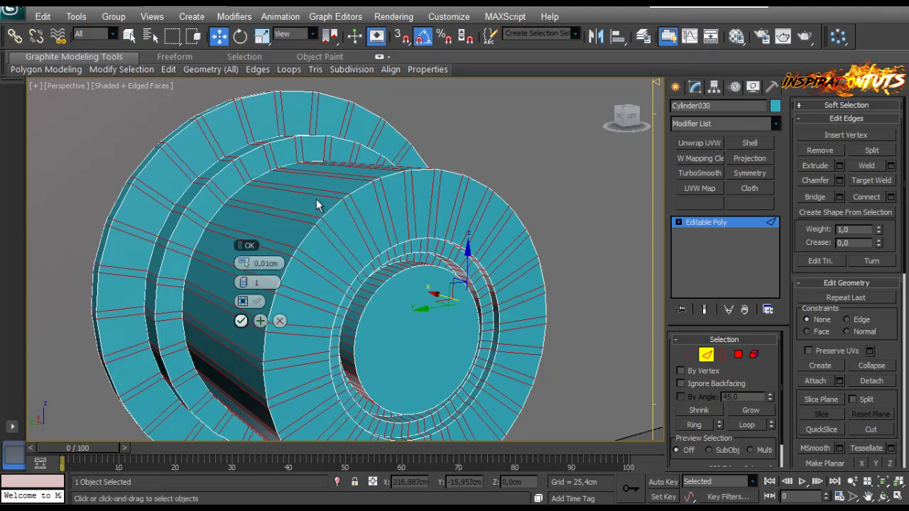
{"action": "left_click", "coordinate": [242, 321]}
Select all the narrow polygon strips running lengthwise around the button's tube
{"action": "middle_click_drag", "start_coordinate": [316, 200], "coordinate": [337, 211], "text": "alt"}
{"action": "key", "text": "4"}
{"action": "left_click", "coordinate": [261, 255]}
{"action": "left_click", "coordinate": [284, 226], "text": "ctrl"}
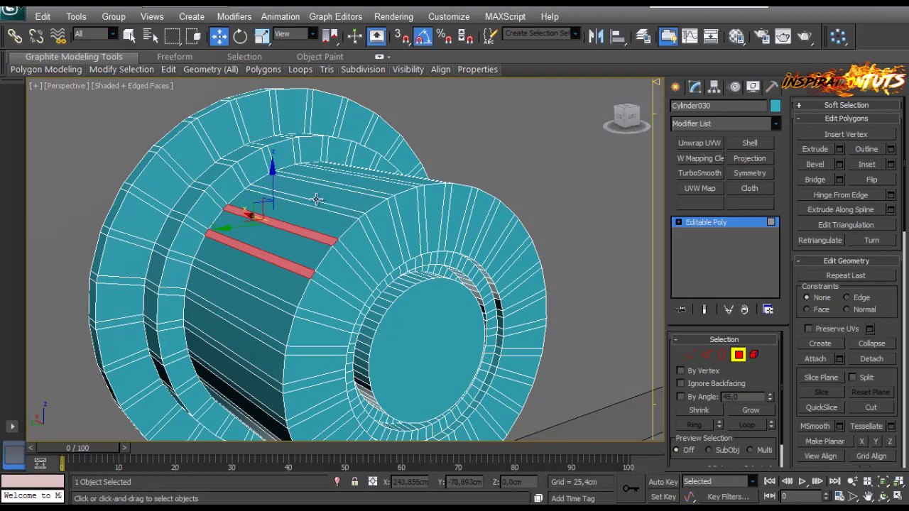
{"action": "left_click", "coordinate": [317, 200], "text": "ctrl"}
{"action": "middle_click_drag", "start_coordinate": [316, 200], "coordinate": [317, 199], "text": "alt"}
{"action": "left_click", "coordinate": [367, 186], "text": "ctrl"}
{"action": "left_click", "coordinate": [399, 185], "text": "ctrl"}
{"action": "left_click", "coordinate": [456, 195], "text": "ctrl"}
{"action": "middle_click_drag", "start_coordinate": [316, 199], "coordinate": [209, 95]}
{"action": "left_click", "coordinate": [424, 261], "text": "ctrl"}
{"action": "left_click", "coordinate": [424, 284], "text": "ctrl"}
{"action": "left_click", "coordinate": [424, 286], "text": "ctrl"}
{"action": "left_click", "coordinate": [422, 304], "text": "ctrl"}
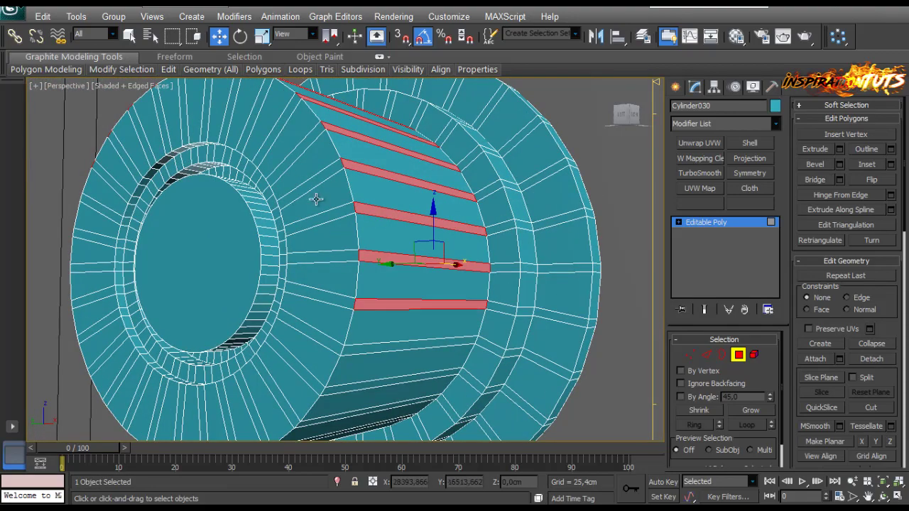
{"action": "left_click", "coordinate": [409, 345], "text": "ctrl"}
{"action": "middle_click_drag", "start_coordinate": [409, 346], "coordinate": [483, 249], "text": "alt"}
{"action": "left_click", "coordinate": [419, 330], "text": "ctrl"}
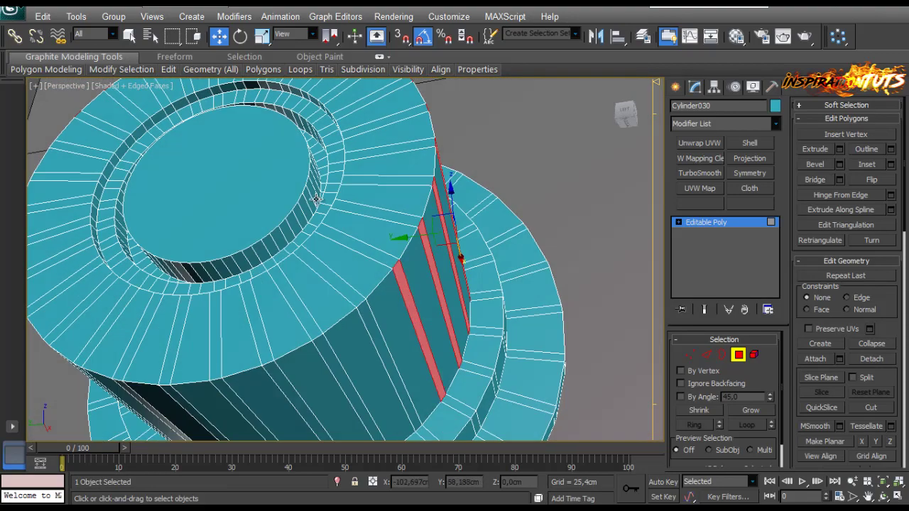
{"action": "left_click", "coordinate": [389, 363], "text": "ctrl"}
{"action": "left_click", "coordinate": [348, 387], "text": "ctrl"}
{"action": "left_click", "coordinate": [294, 398], "text": "ctrl"}
{"action": "left_click", "coordinate": [245, 412], "text": "ctrl"}
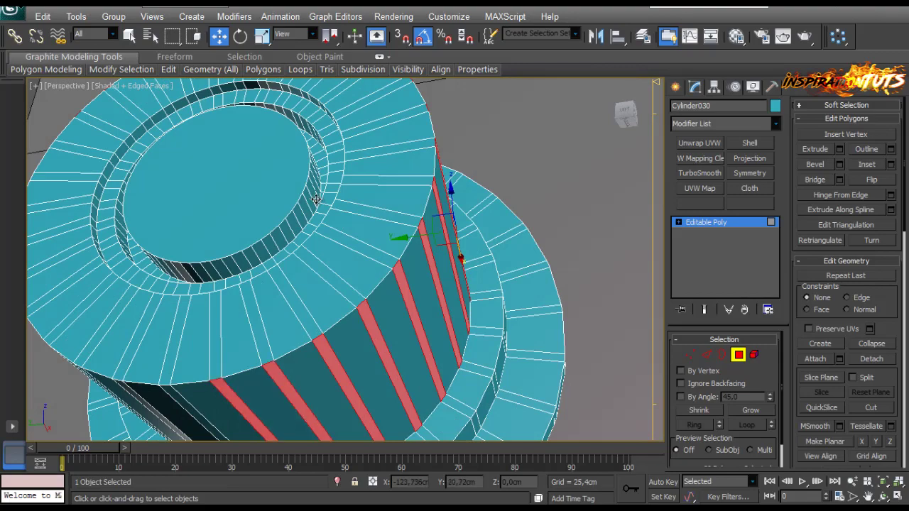
{"action": "middle_click_drag", "start_coordinate": [245, 412], "coordinate": [341, 401], "text": "alt"}
{"action": "left_click", "coordinate": [248, 394], "text": "ctrl"}
{"action": "left_click", "coordinate": [193, 377], "text": "ctrl"}
{"action": "left_click", "coordinate": [146, 353], "text": "ctrl"}
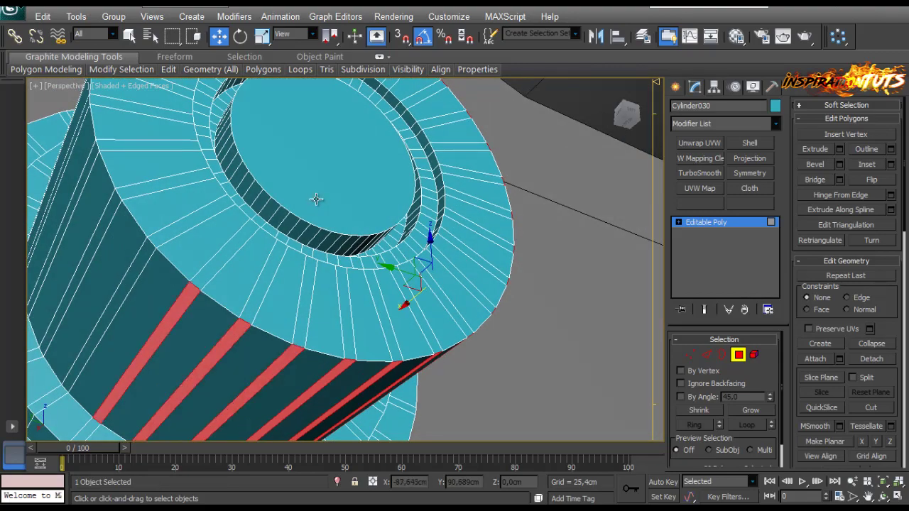
{"action": "left_click", "coordinate": [108, 315], "text": "ctrl"}
{"action": "left_click", "coordinate": [81, 273], "text": "ctrl"}
{"action": "mouse_move", "coordinate": [81, 274]}
{"action": "middle_mouse_down", "text": "alt"}
{"action": "mouse_move", "coordinate": [135, 313]}
{"action": "mouse_move", "coordinate": [170, 363]}
{"action": "middle_mouse_up", "text": "alt"}
{"action": "left_click", "coordinate": [142, 358], "text": "ctrl"}
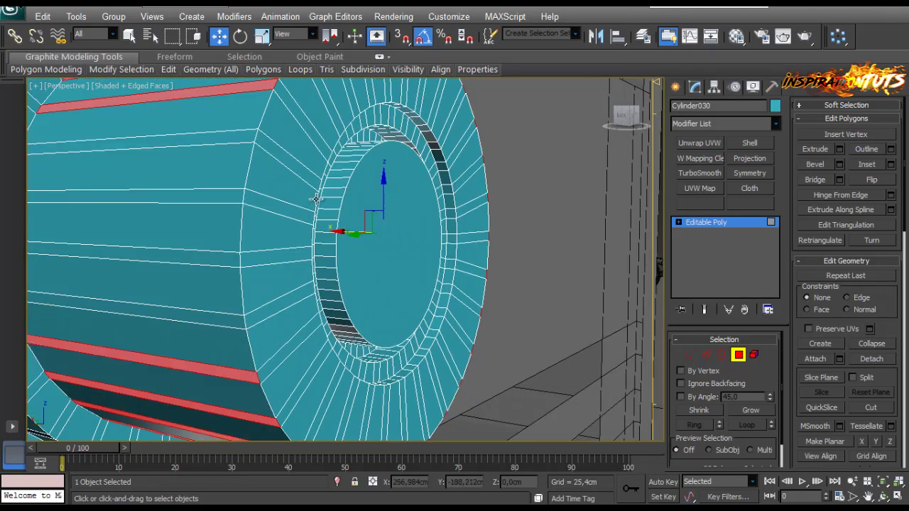
{"action": "left_click", "coordinate": [139, 309], "text": "ctrl"}
{"action": "left_click", "coordinate": [139, 255], "text": "ctrl"}
{"action": "left_click", "coordinate": [142, 196], "text": "ctrl"}
{"action": "left_click", "coordinate": [146, 142], "text": "ctrl"}
Extrude the selected polygon strips outward by 0.025 cm to form raised grip ridges around the tube
{"action": "middle_click_drag", "start_coordinate": [145, 142], "coordinate": [158, 162], "text": "alt"}
{"action": "scroll", "coordinate": [316, 200], "scroll_direction": "down", "scroll_amount": 8}
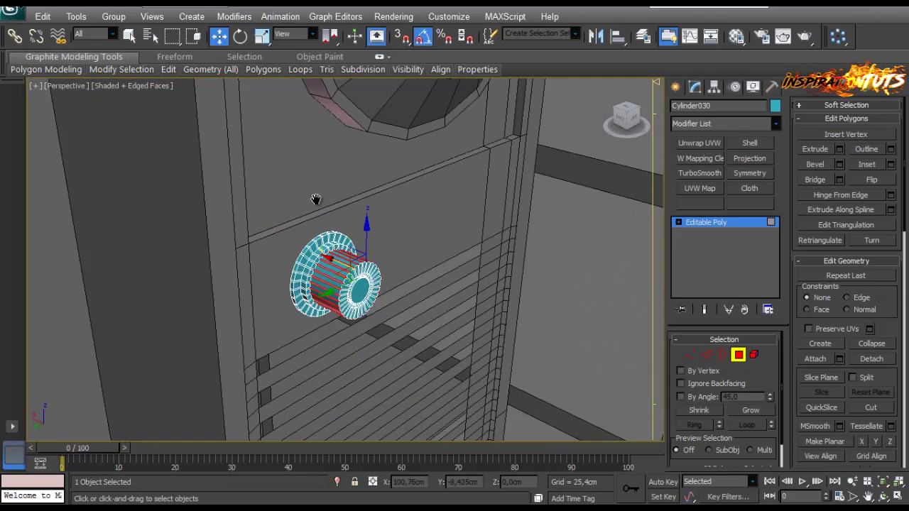
{"action": "scroll", "coordinate": [317, 200], "scroll_direction": "up", "scroll_amount": 3}
{"action": "scroll", "coordinate": [316, 200], "scroll_direction": "up", "scroll_amount": 6}
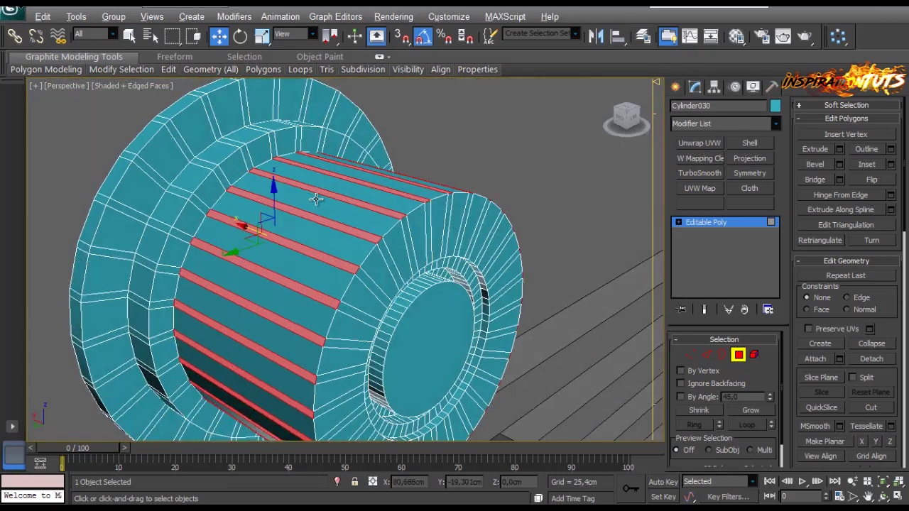
{"action": "left_click", "coordinate": [839, 149]}
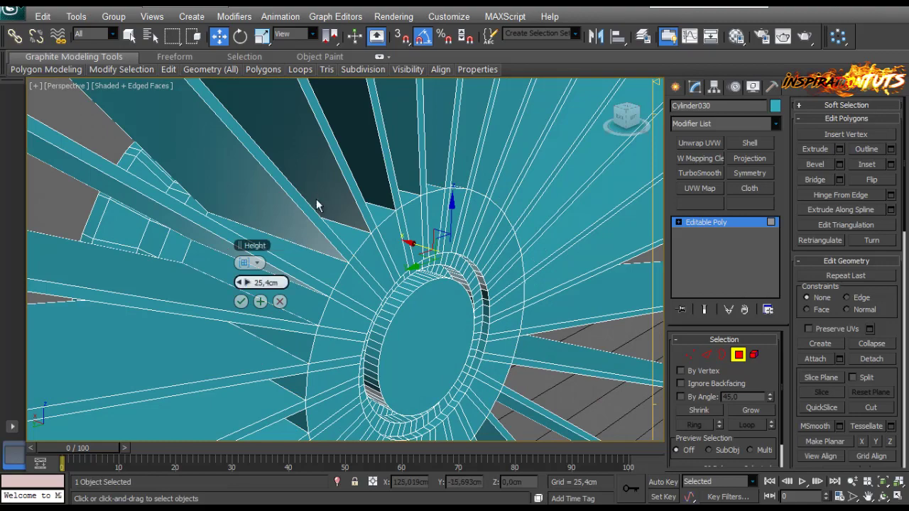
{"action": "right_click", "coordinate": [243, 283]}
{"action": "left_click_drag", "start_coordinate": [243, 283], "coordinate": [244, 270]}
{"action": "left_click", "coordinate": [239, 283]}
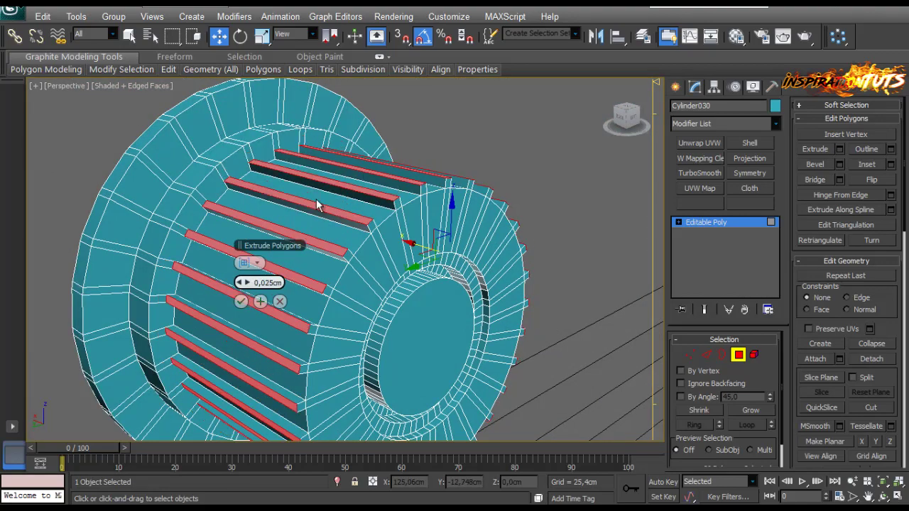
{"action": "left_click", "coordinate": [240, 282]}
{"action": "left_click", "coordinate": [247, 283]}
{"action": "mouse_move", "coordinate": [316, 200]}
{"action": "middle_mouse_down", "text": "alt"}
{"action": "mouse_move", "coordinate": [316, 167]}
{"action": "mouse_move", "coordinate": [387, 200]}
{"action": "middle_mouse_up", "text": "alt"}
{"action": "middle_click_drag", "start_coordinate": [316, 200], "coordinate": [248, 199], "text": "alt"}
{"action": "middle_click_drag", "start_coordinate": [316, 200], "coordinate": [345, 203], "text": "alt"}
{"action": "left_click", "coordinate": [242, 302]}
Select the vertices at the button's front end and move them about 0.12 cm farther out from the panel
{"action": "scroll", "coordinate": [316, 204], "scroll_direction": "down", "scroll_amount": 3}
{"action": "key", "text": "4"}
{"action": "key", "text": "1"}
{"action": "scroll", "coordinate": [317, 204], "scroll_direction": "down", "scroll_amount": 4}
{"action": "scroll", "coordinate": [317, 205], "scroll_direction": "up", "scroll_amount": 2}
{"action": "left_click_drag", "start_coordinate": [367, 179], "coordinate": [427, 356]}
{"action": "left_click_drag", "start_coordinate": [340, 275], "coordinate": [357, 275]}
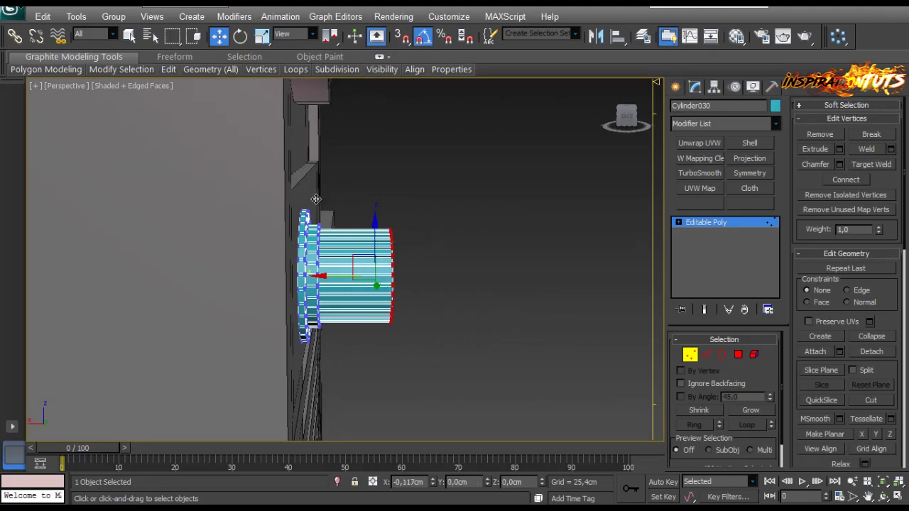
Scale the front-end vertices down uniformly so the button tapers towards its face
{"action": "middle_click_drag", "start_coordinate": [316, 205], "coordinate": [266, 219], "text": "alt"}
{"action": "scroll", "coordinate": [316, 199], "scroll_direction": "up", "scroll_amount": 3}
{"action": "key", "text": "r"}
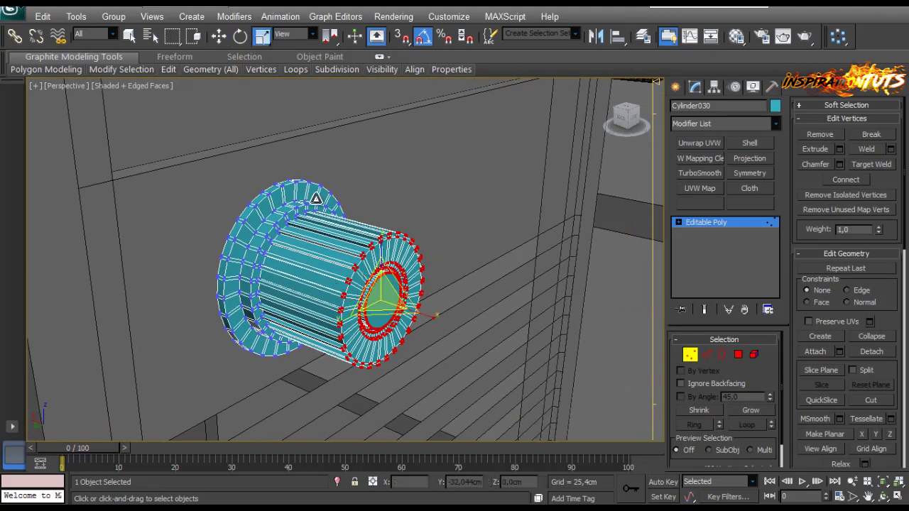
{"action": "left_click_drag", "start_coordinate": [315, 200], "coordinate": [316, 199]}
{"action": "middle_click_drag", "start_coordinate": [316, 199], "coordinate": [317, 201], "text": "alt"}
{"action": "key", "text": "1"}
{"action": "scroll", "coordinate": [318, 205], "scroll_direction": "down", "scroll_amount": 6}
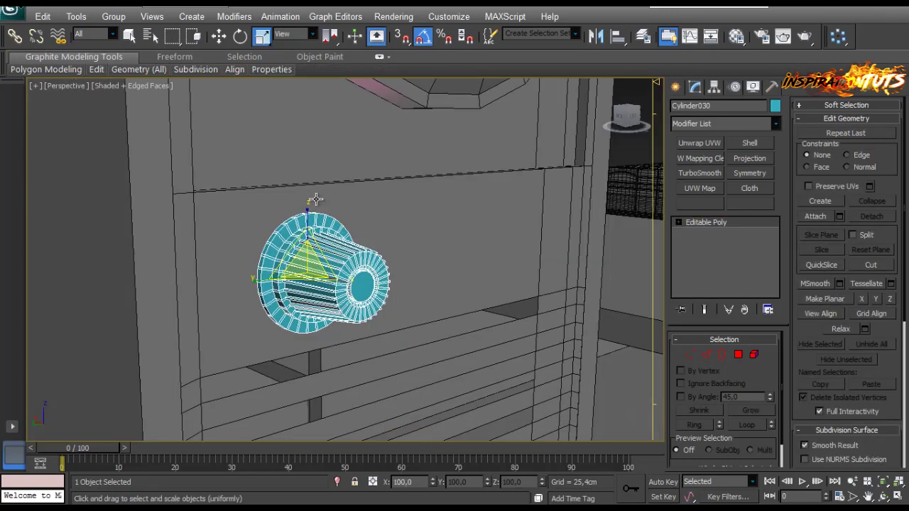
Scale the front-end vertices up slightly to soften the button's taper
{"action": "scroll", "coordinate": [318, 204], "scroll_direction": "up", "scroll_amount": 10}
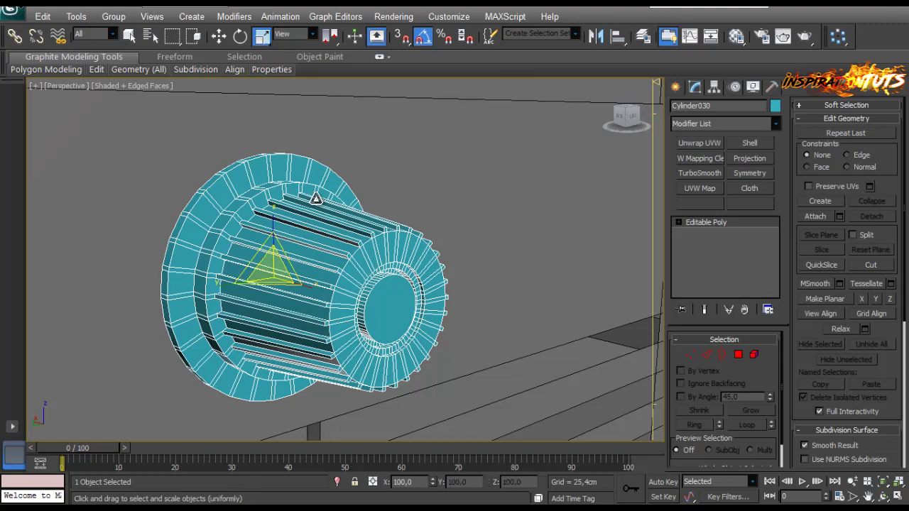
{"action": "key", "text": "1"}
{"action": "left_click_drag", "start_coordinate": [316, 199], "coordinate": [315, 196]}
{"action": "middle_click_drag", "start_coordinate": [315, 196], "coordinate": [316, 200], "text": "alt"}
Assign the 01 - Default material to the button and set its object colour to black
{"action": "key", "text": "m"}
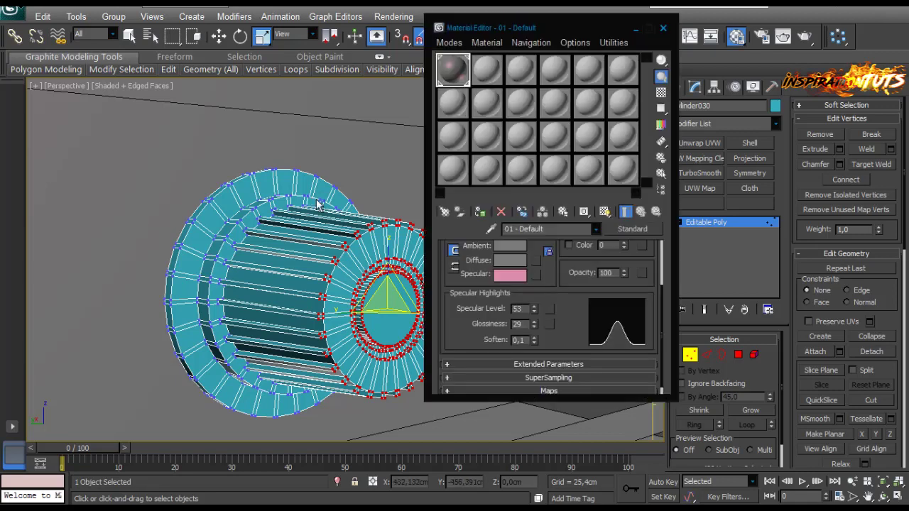
{"action": "left_click", "coordinate": [480, 211]}
{"action": "left_click", "coordinate": [664, 28]}
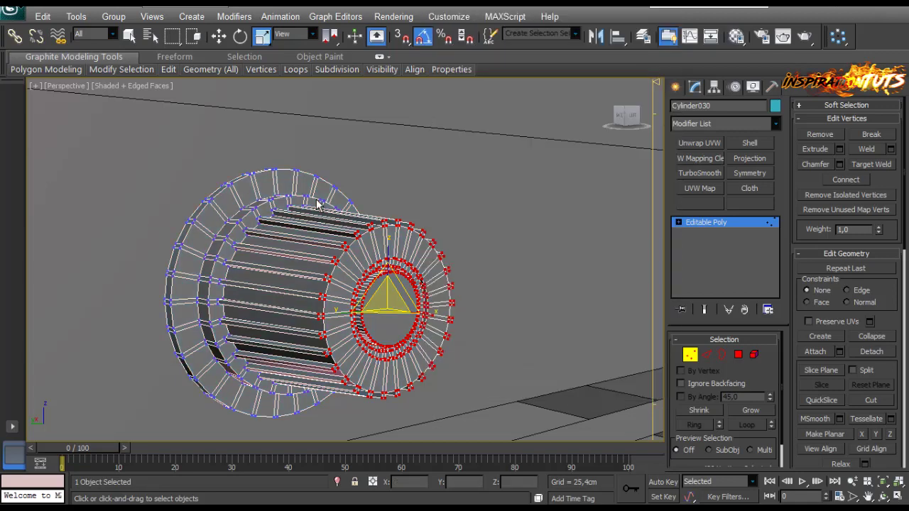
{"action": "left_click", "coordinate": [775, 106]}
{"action": "left_click", "coordinate": [539, 192]}
{"action": "left_click", "coordinate": [584, 269]}
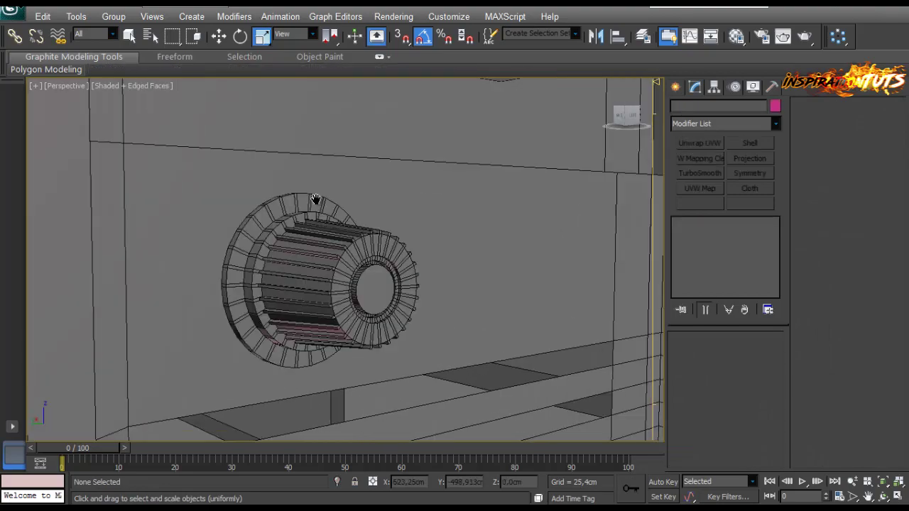
Clone the finished button sideways as one instance, placed beside the original below the dials, and clear the selection
{"action": "scroll", "coordinate": [316, 199], "scroll_direction": "up", "scroll_amount": 3}
{"action": "middle_click_drag", "start_coordinate": [316, 199], "coordinate": [316, 200], "text": "alt"}
{"action": "scroll", "coordinate": [316, 199], "scroll_direction": "down", "scroll_amount": 5}
{"action": "left_click", "coordinate": [316, 200]}
{"action": "key", "text": "w"}
{"action": "left_click_drag", "start_coordinate": [273, 278], "coordinate": [463, 275], "text": "shift"}
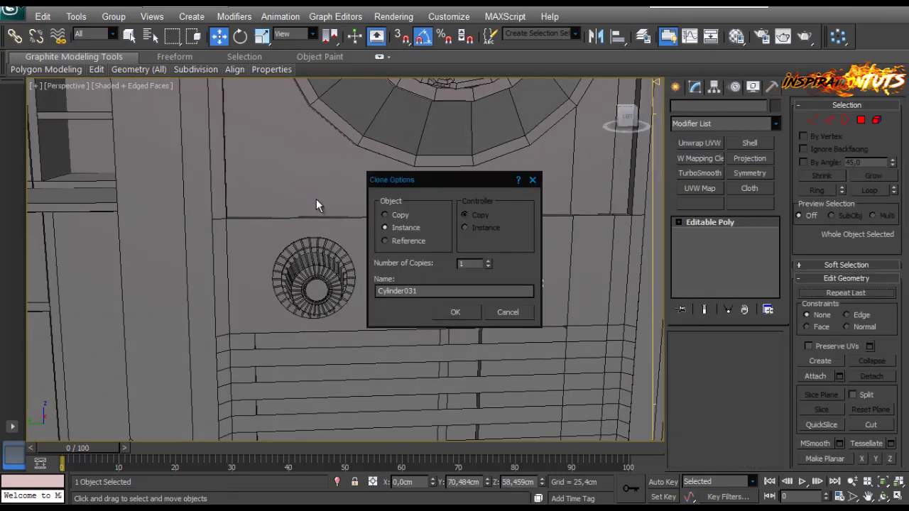
{"action": "key", "text": "Return"}
{"action": "scroll", "coordinate": [316, 200], "scroll_direction": "down", "scroll_amount": 4}
{"action": "middle_click_drag", "start_coordinate": [316, 199], "coordinate": [316, 199], "text": "alt"}
{"action": "left_click", "coordinate": [316, 199]}
{"action": "scroll", "coordinate": [316, 199], "scroll_direction": "down", "scroll_amount": 5}
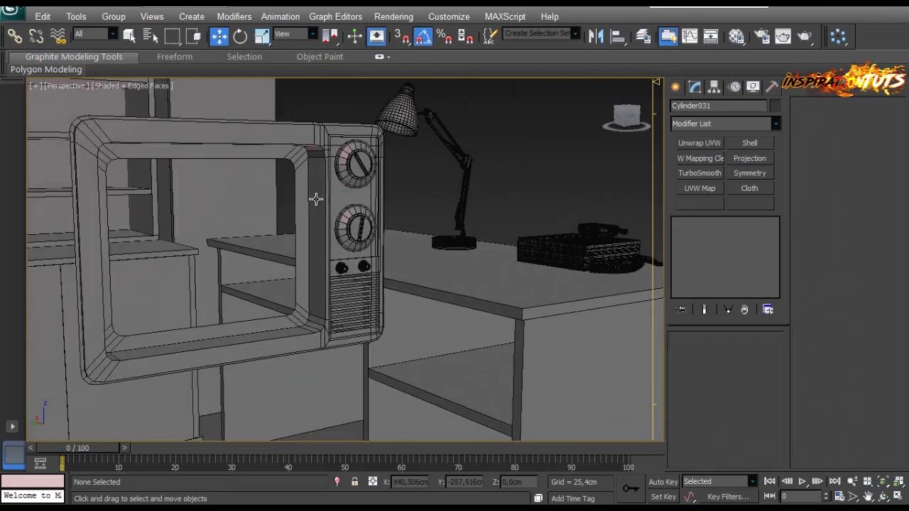
Frame the television's front casing in a wireframe Left view and open it for vertex editing
{"action": "scroll", "coordinate": [316, 200], "scroll_direction": "up", "scroll_amount": 3}
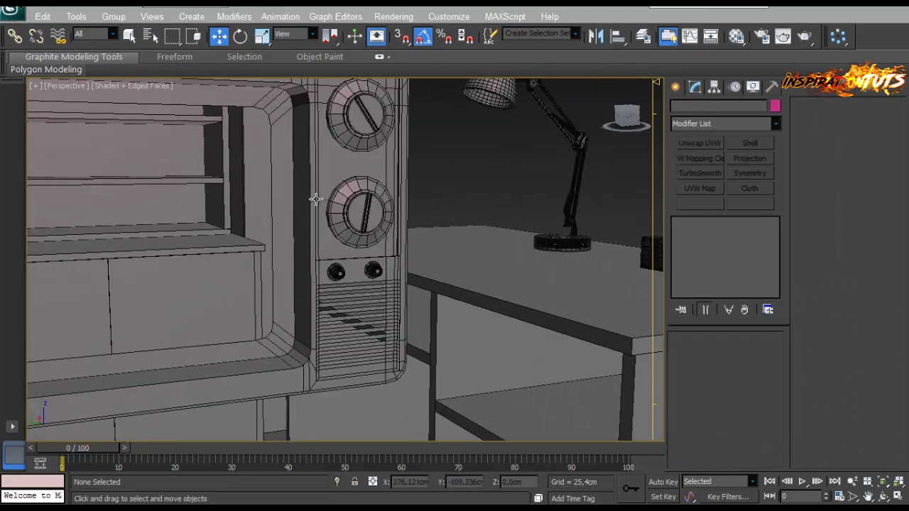
{"action": "scroll", "coordinate": [317, 203], "scroll_direction": "down", "scroll_amount": 4}
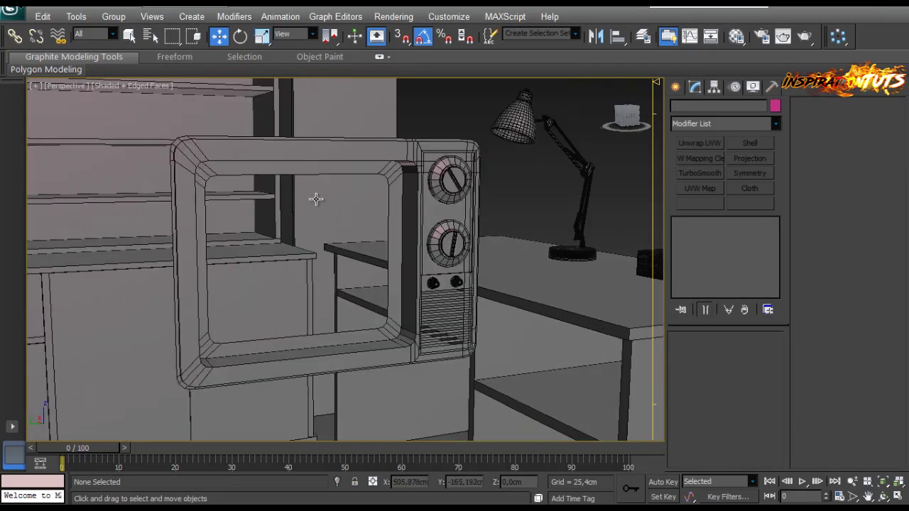
{"action": "key", "text": "F3"}
{"action": "key", "text": "l"}
{"action": "scroll", "coordinate": [316, 200], "scroll_direction": "down", "scroll_amount": 3}
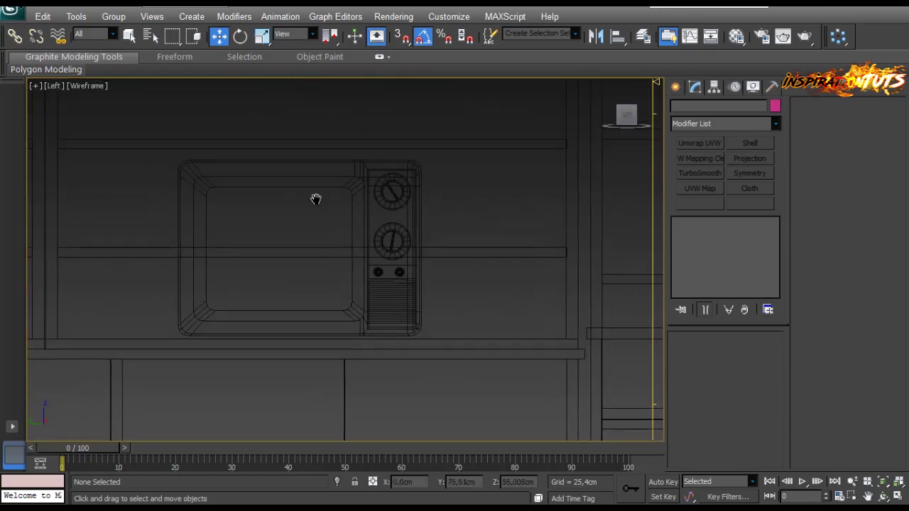
{"action": "left_click", "coordinate": [317, 205]}
{"action": "key", "text": "z"}
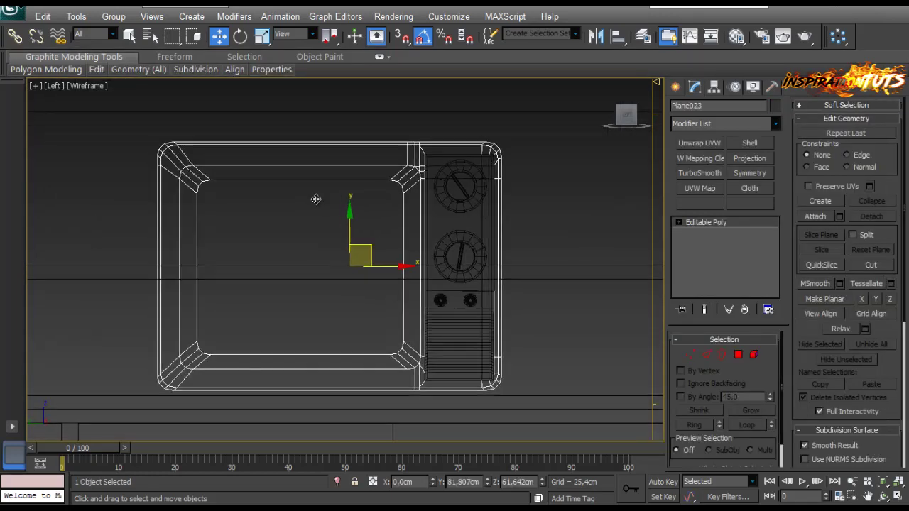
{"action": "key", "text": "1"}
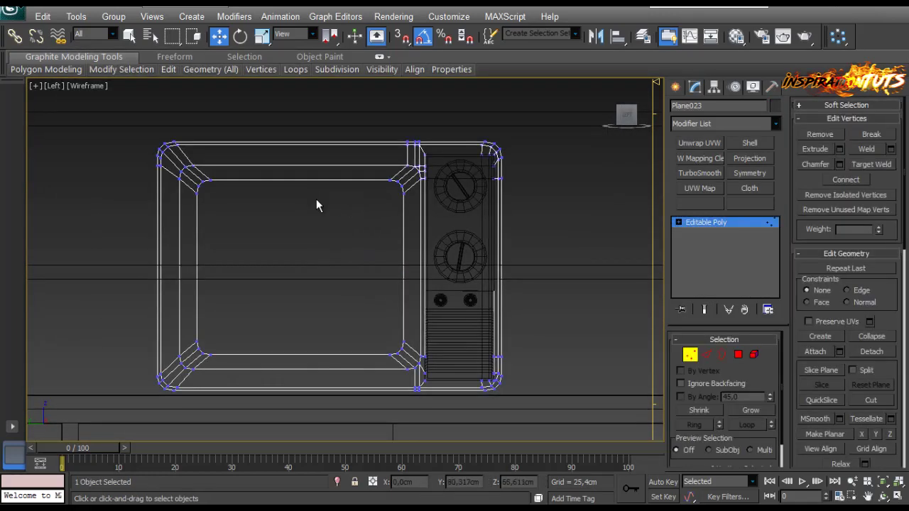
Select the edge loop around the screen recess and scale it slightly inward in the Left view
{"action": "middle_click_drag", "start_coordinate": [317, 205], "coordinate": [164, 414], "text": "alt"}
{"action": "scroll", "coordinate": [317, 204], "scroll_direction": "up", "scroll_amount": 3}
{"action": "key", "text": "4"}
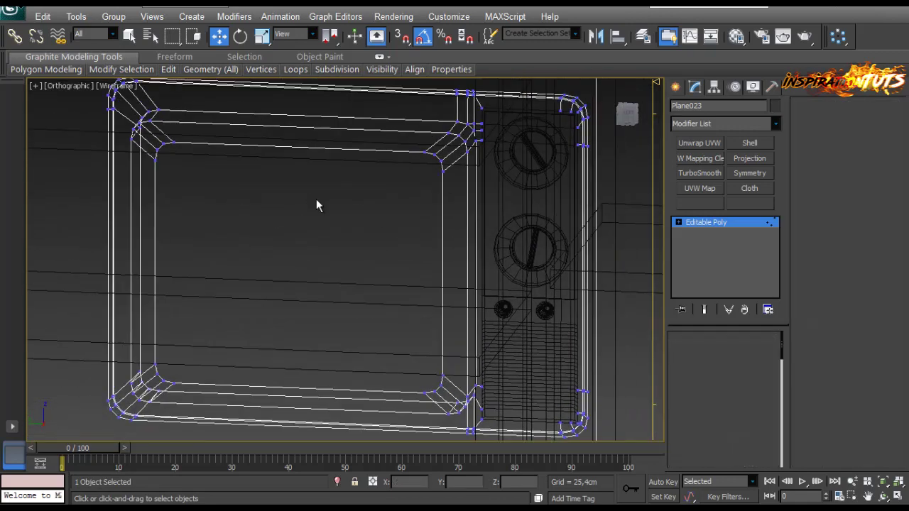
{"action": "key", "text": "3"}
{"action": "key", "text": "2"}
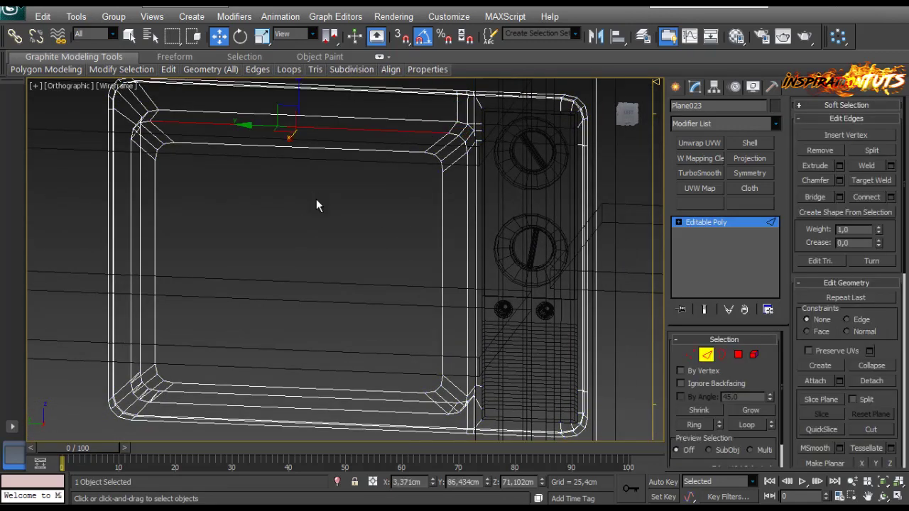
{"action": "key", "text": "alt+l"}
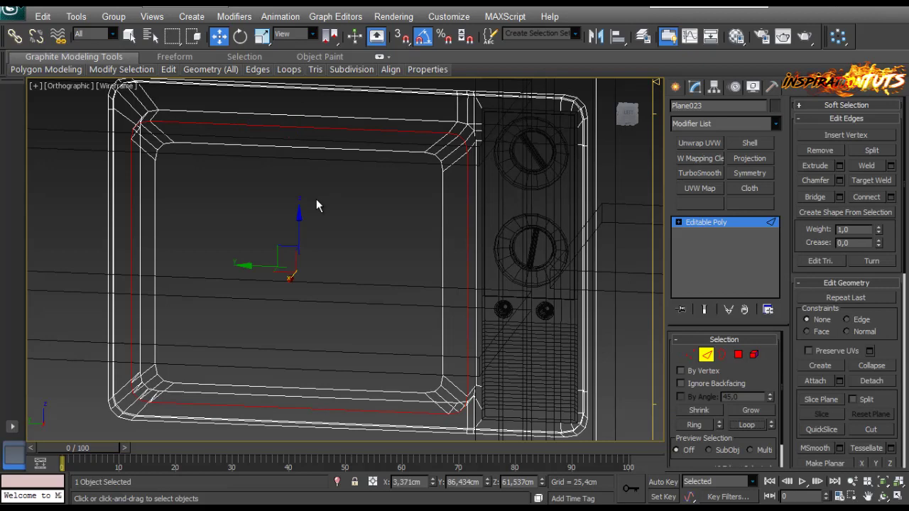
{"action": "key", "text": "l"}
{"action": "scroll", "coordinate": [316, 204], "scroll_direction": "down", "scroll_amount": 2}
{"action": "middle_click_drag", "start_coordinate": [316, 205], "coordinate": [335, 213]}
{"action": "scroll", "coordinate": [317, 204], "scroll_direction": "up", "scroll_amount": 2}
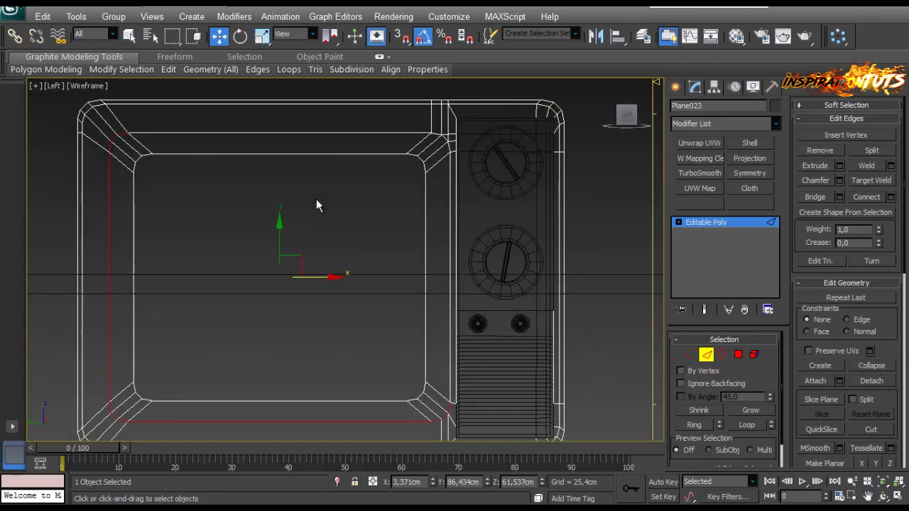
{"action": "key", "text": "r"}
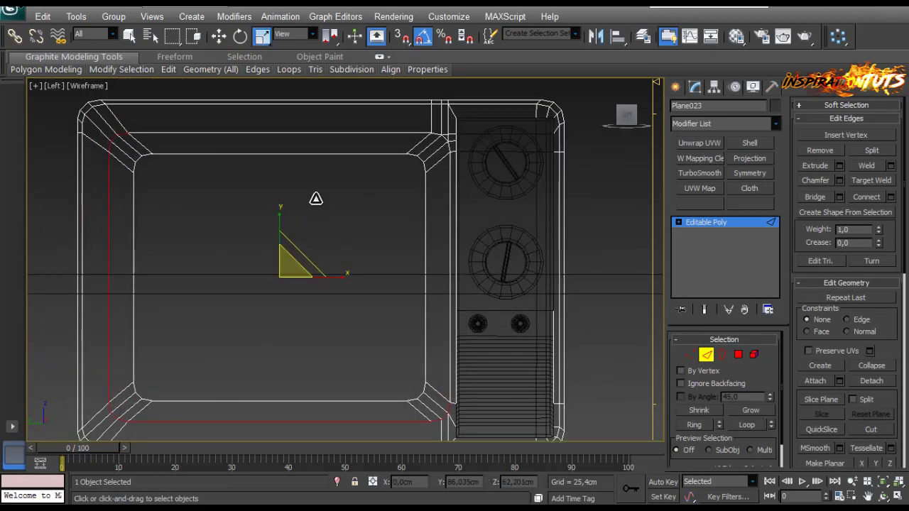
{"action": "left_click_drag", "start_coordinate": [316, 199], "coordinate": [316, 203]}
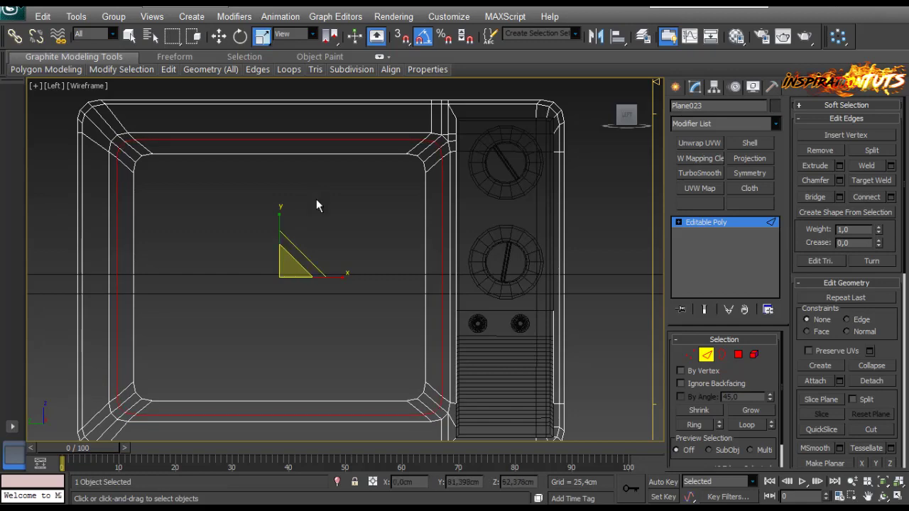
{"action": "key", "text": "ctrl+z"}
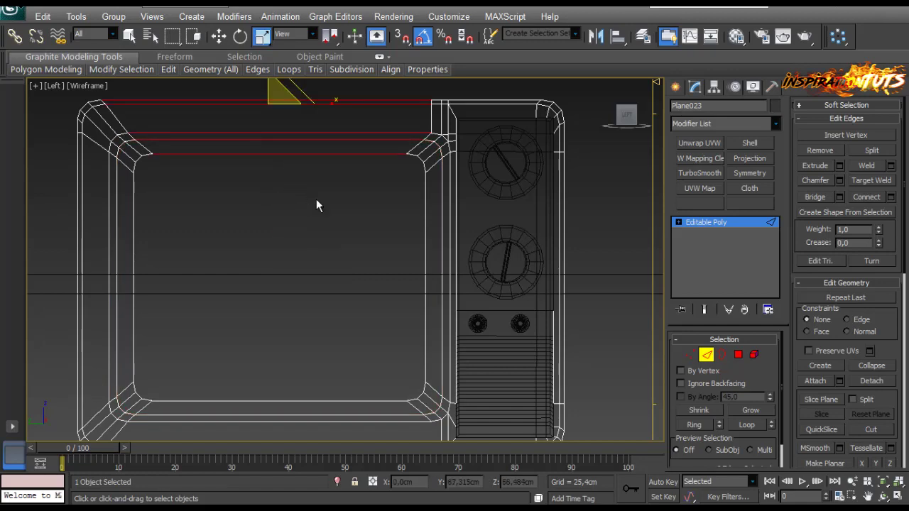
Connect the horizontal edges above and below the screen opening with 3 segments, pinch 37 and slide 0
{"action": "left_click_drag", "start_coordinate": [275, 294], "coordinate": [327, 424], "text": "ctrl"}
{"action": "middle_click_drag", "start_coordinate": [312, 279], "coordinate": [316, 198]}
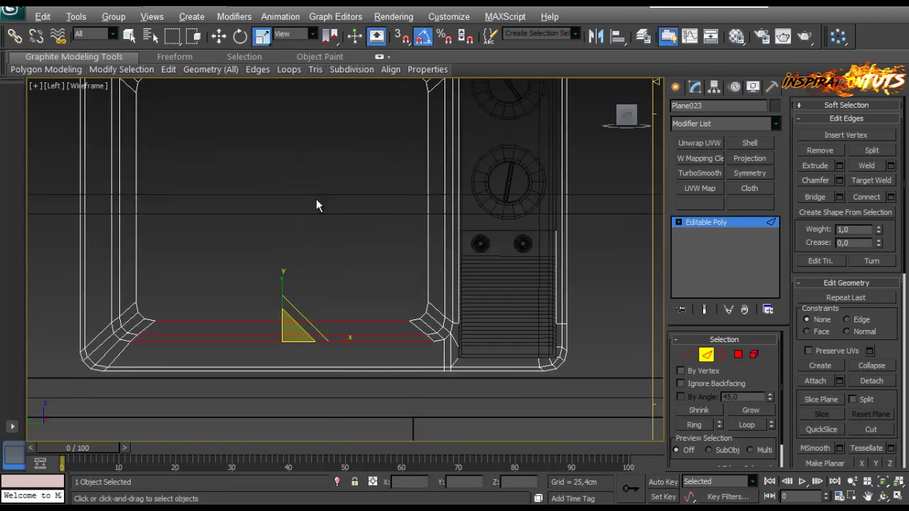
{"action": "key", "text": "shift+z"}
{"action": "key", "text": "shift+z"}
{"action": "key", "text": "shift+z"}
{"action": "key", "text": "shift+z"}
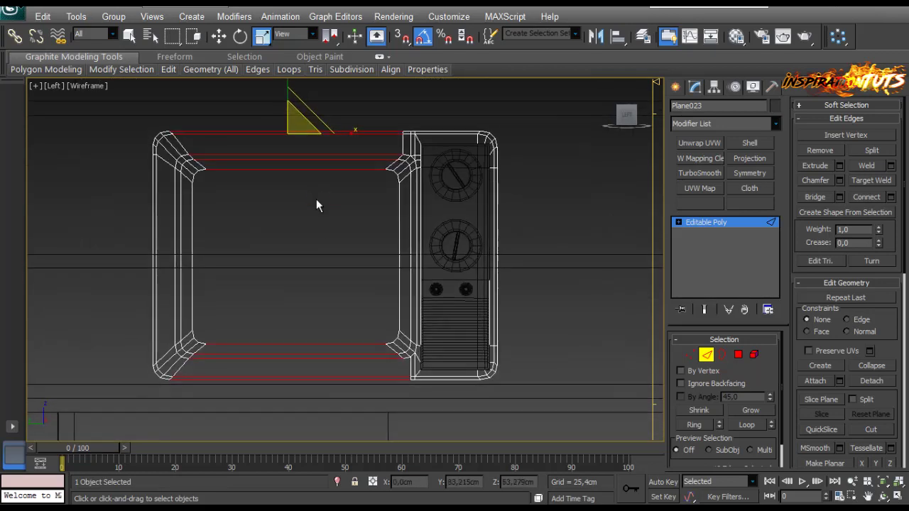
{"action": "key", "text": "shift+z"}
{"action": "key", "text": "shift+z"}
{"action": "key", "text": "shift+z"}
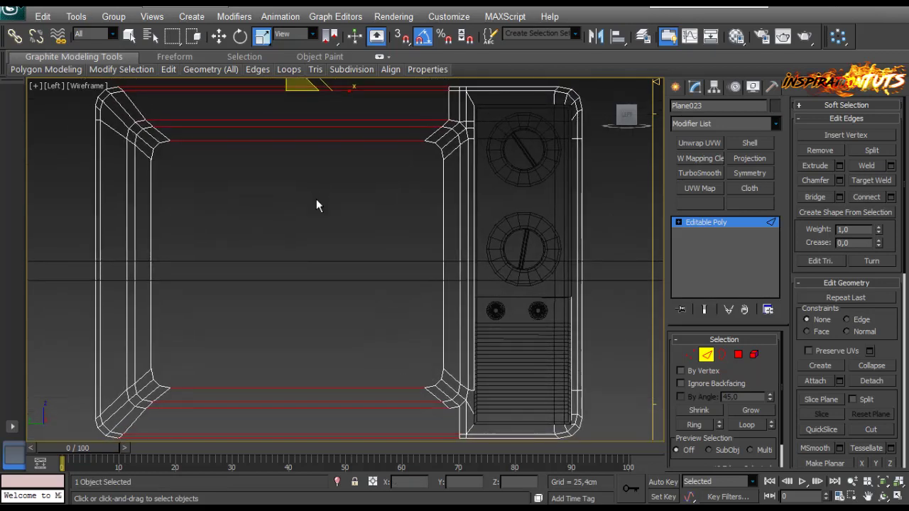
{"action": "key", "text": "ctrl+shift+e"}
{"action": "right_click", "coordinate": [243, 302]}
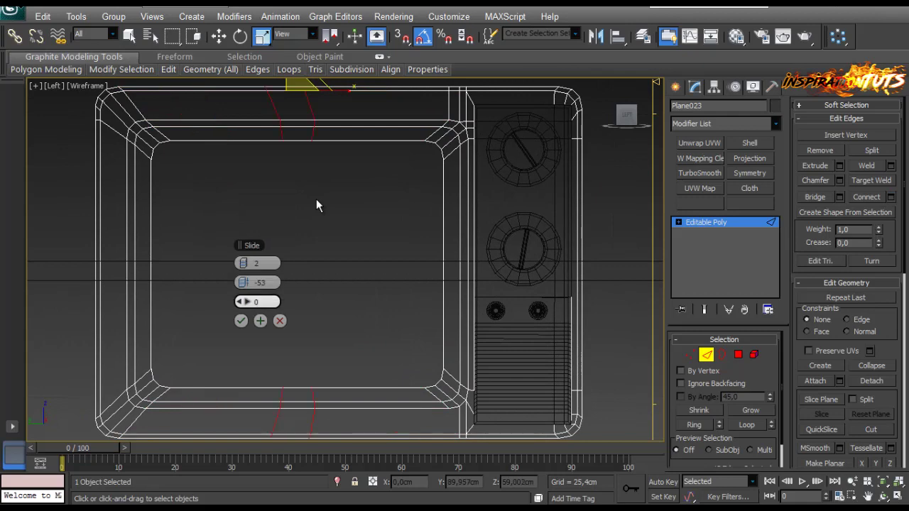
{"action": "middle_click_drag", "start_coordinate": [318, 206], "coordinate": [323, 202]}
{"action": "right_click", "coordinate": [243, 283]}
{"action": "scroll", "coordinate": [318, 205], "scroll_direction": "down", "scroll_amount": 3}
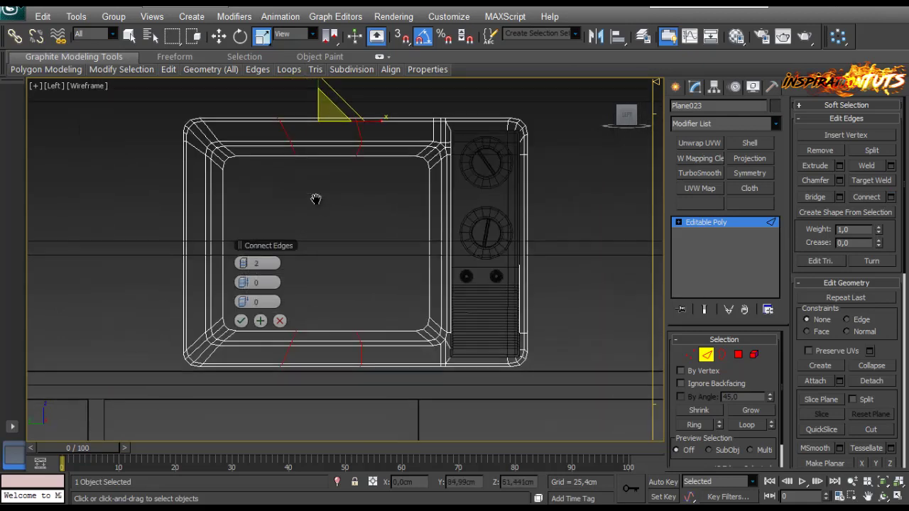
{"action": "key", "text": "Tab"}
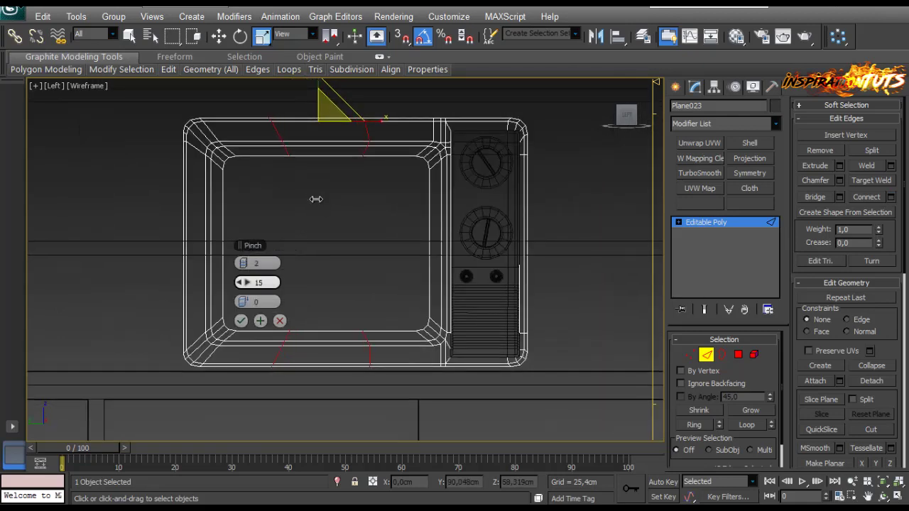
{"action": "key", "text": "shift+Tab"}
{"action": "key", "text": "Tab"}
{"action": "key", "text": "Tab"}
{"action": "key", "text": "Tab"}
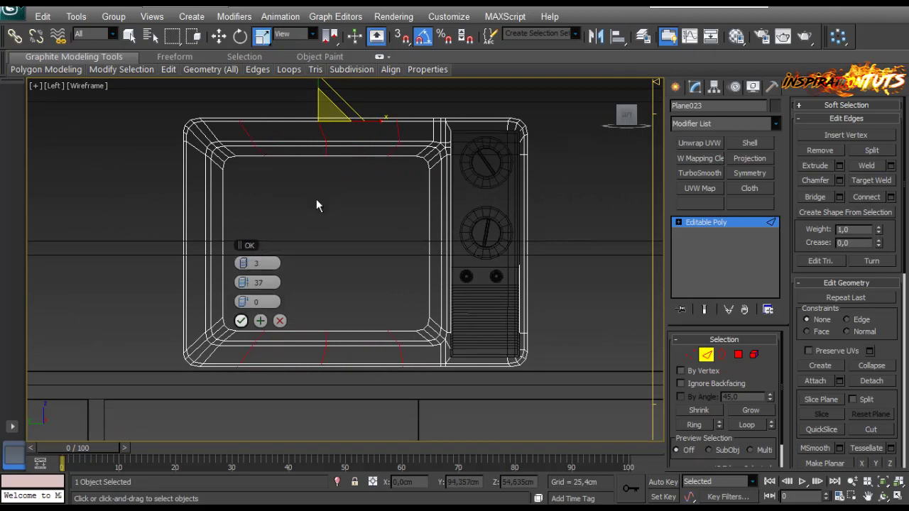
{"action": "key", "text": "Return"}
Straighten the new vertex columns above and below the screen by scaling each one flat horizontally, and clear the selection
{"action": "key", "text": "1"}
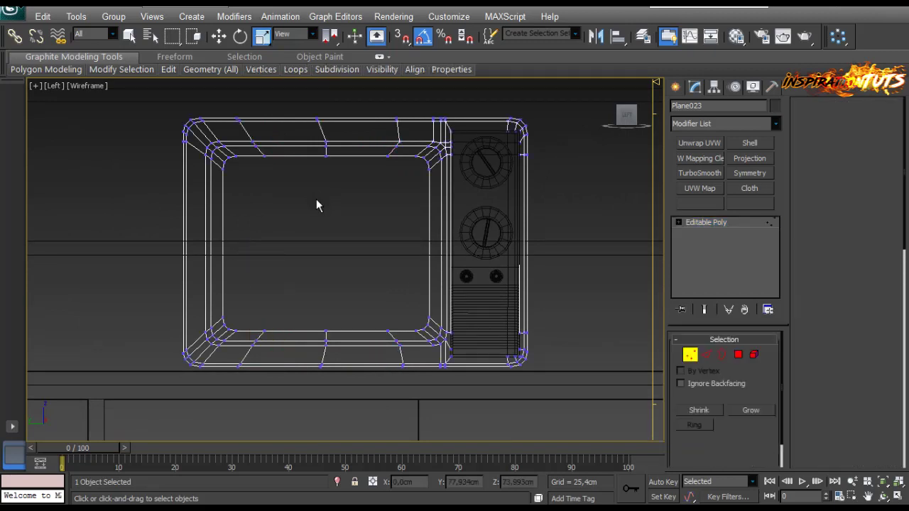
{"action": "mouse_move", "coordinate": [316, 199]}
{"action": "left_mouse_down"}
{"action": "mouse_move", "coordinate": [233, 101]}
{"action": "mouse_move", "coordinate": [316, 200]}
{"action": "mouse_move", "coordinate": [303, 102]}
{"action": "mouse_move", "coordinate": [317, 200]}
{"action": "left_mouse_up"}
{"action": "left_click_drag", "start_coordinate": [343, 306], "coordinate": [307, 387]}
{"action": "left_click_drag", "start_coordinate": [369, 352], "coordinate": [324, 352]}
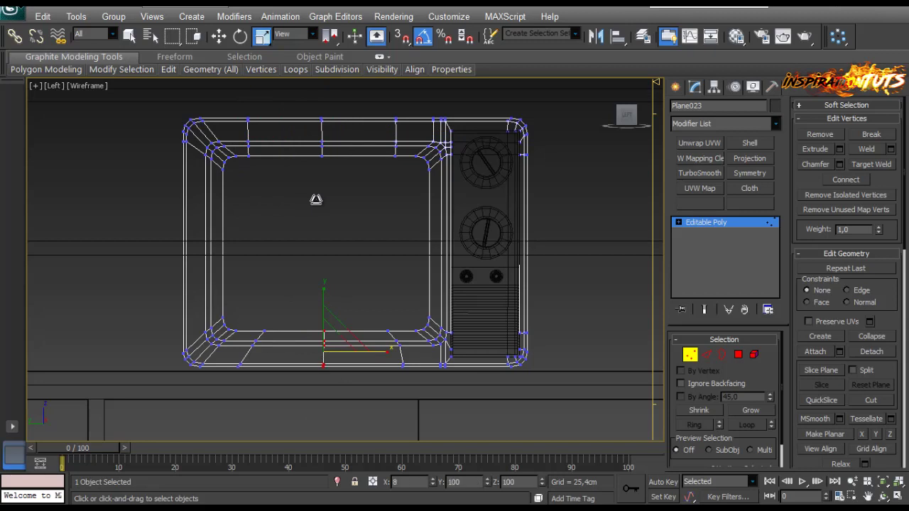
{"action": "left_click_drag", "start_coordinate": [334, 287], "coordinate": [409, 391]}
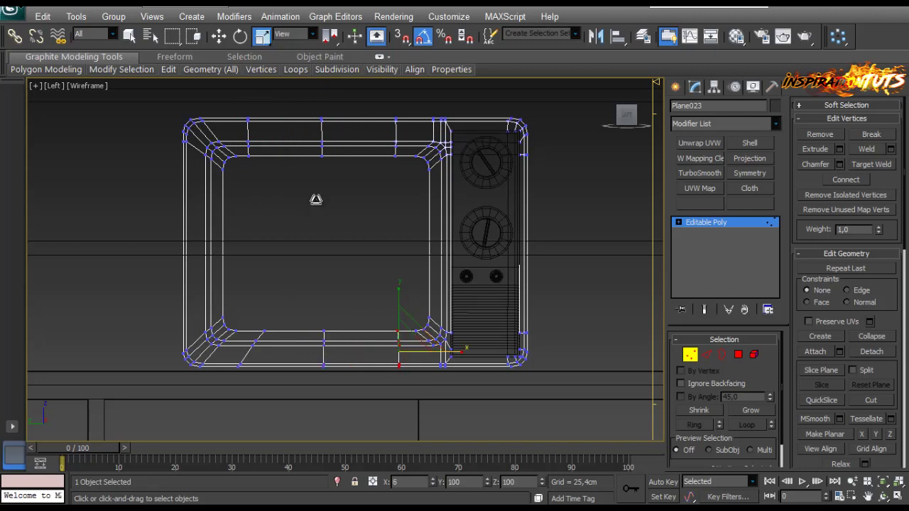
{"action": "left_click_drag", "start_coordinate": [239, 408], "coordinate": [235, 409]}
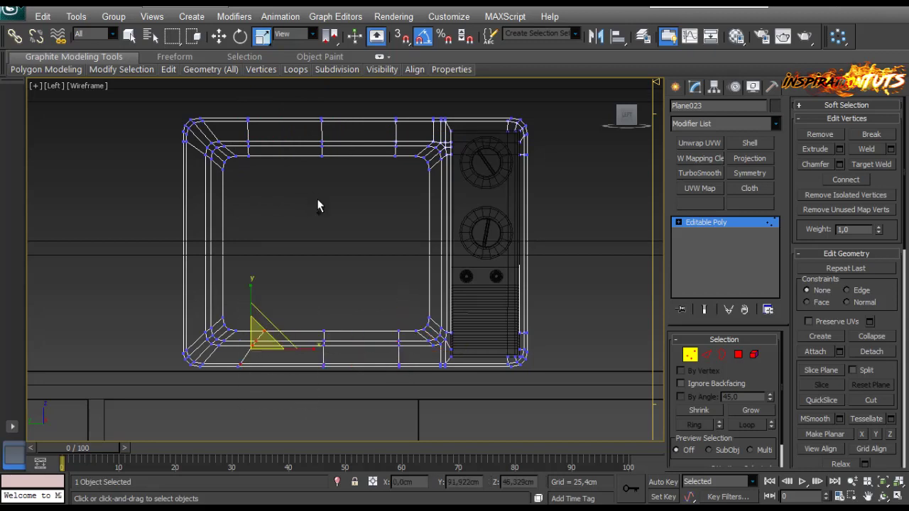
{"action": "left_click_drag", "start_coordinate": [292, 352], "coordinate": [245, 352]}
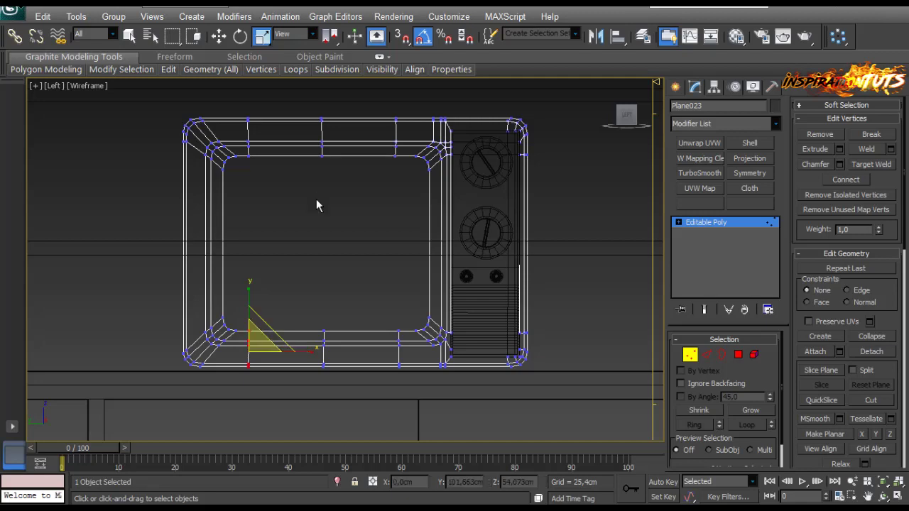
{"action": "scroll", "coordinate": [315, 199], "scroll_direction": "up", "scroll_amount": 3}
{"action": "left_click", "coordinate": [317, 203]}
Scale the inner vertices of all three columns above and below the screen slightly outward vertically
{"action": "scroll", "coordinate": [317, 203], "scroll_direction": "down", "scroll_amount": 3}
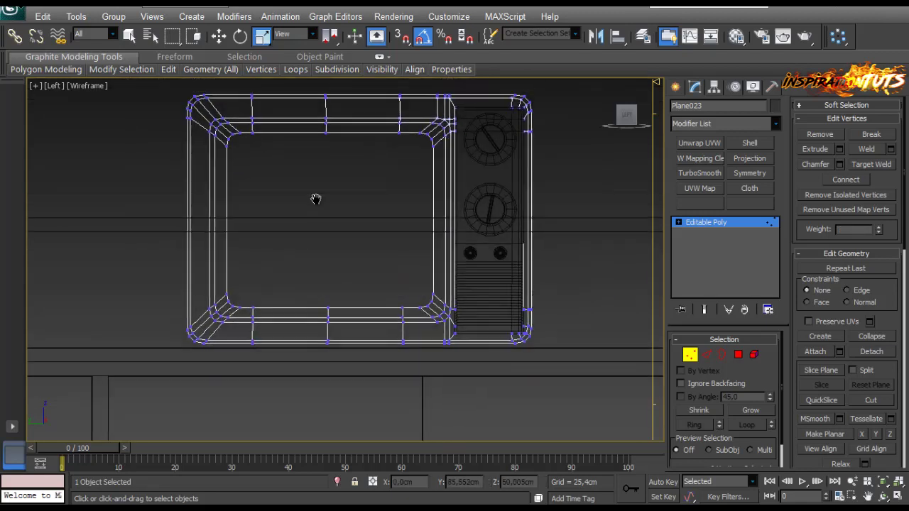
{"action": "middle_click_drag", "start_coordinate": [316, 201], "coordinate": [320, 264]}
{"action": "left_click_drag", "start_coordinate": [317, 205], "coordinate": [318, 201]}
{"action": "key", "text": "w"}
{"action": "left_click_drag", "start_coordinate": [244, 341], "coordinate": [416, 393], "text": "ctrl"}
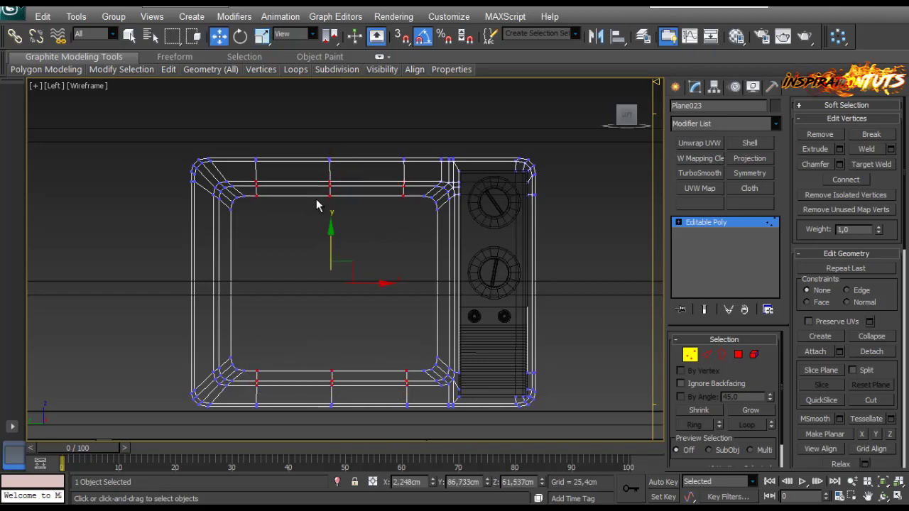
{"action": "key", "text": "r"}
{"action": "left_click_drag", "start_coordinate": [316, 198], "coordinate": [318, 205]}
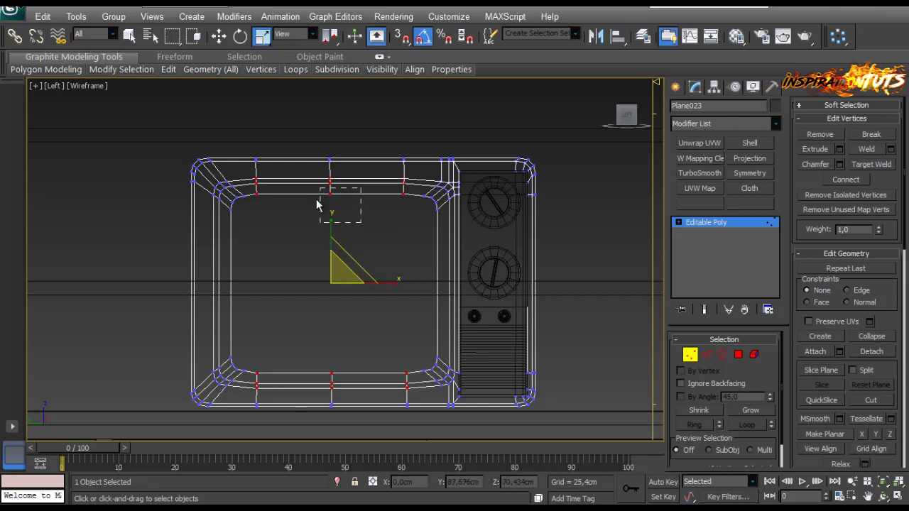
Scale the middle column's inner vertices further outward vertically to curve the screen's upper and lower edges
{"action": "left_click_drag", "start_coordinate": [318, 205], "coordinate": [318, 206]}
{"action": "left_click_drag", "start_coordinate": [314, 320], "coordinate": [367, 397], "text": "ctrl"}
{"action": "left_click_drag", "start_coordinate": [331, 232], "coordinate": [314, 201]}
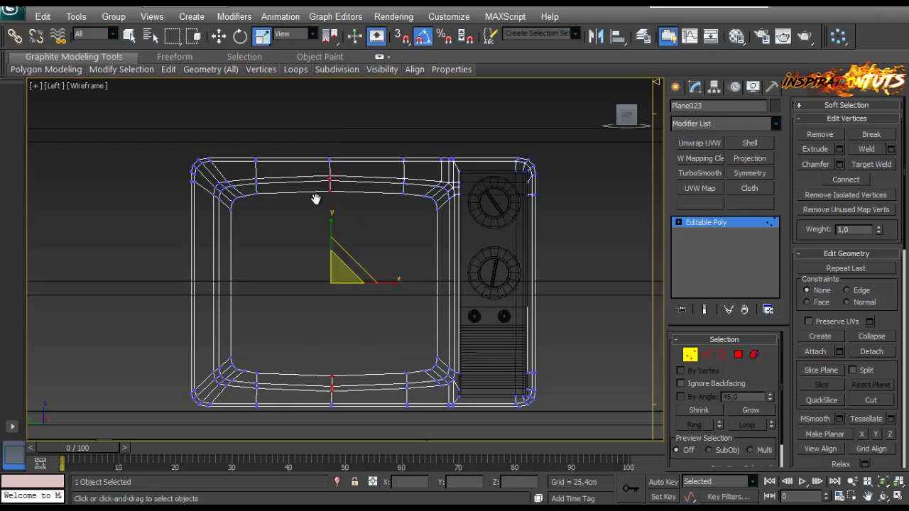
Try to make the vertices of the frame's upper middle column planar along X
{"action": "key", "text": "2"}
{"action": "scroll", "coordinate": [317, 199], "scroll_direction": "up", "scroll_amount": 6}
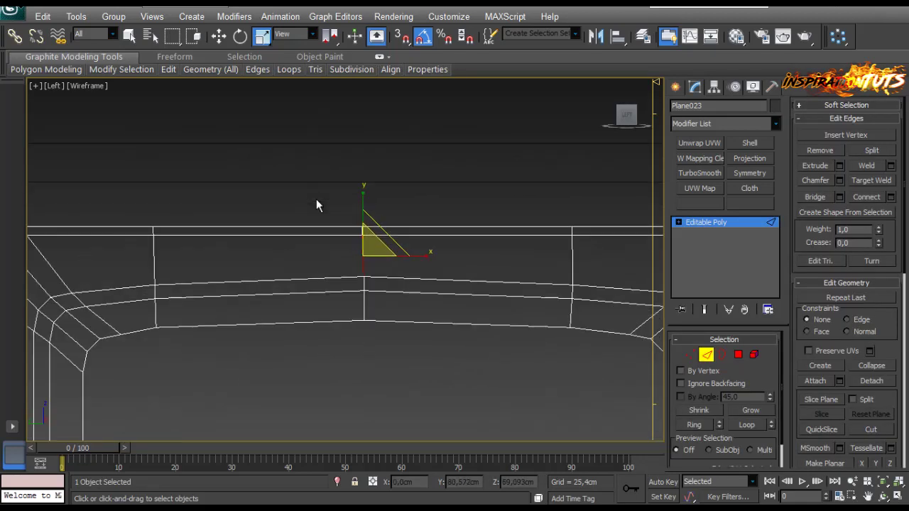
{"action": "key", "text": "1"}
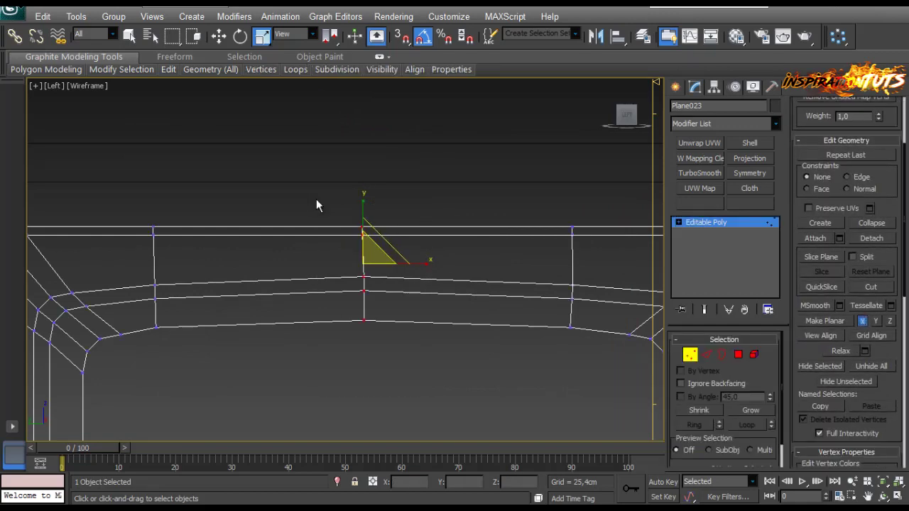
{"action": "middle_click_drag", "start_coordinate": [317, 205], "coordinate": [340, 331], "text": "alt"}
{"action": "scroll", "coordinate": [316, 200], "scroll_direction": "down", "scroll_amount": 4}
{"action": "key", "text": "l"}
Select the middle column of edges above and below the screen opening as an edge loop
{"action": "key", "text": "2"}
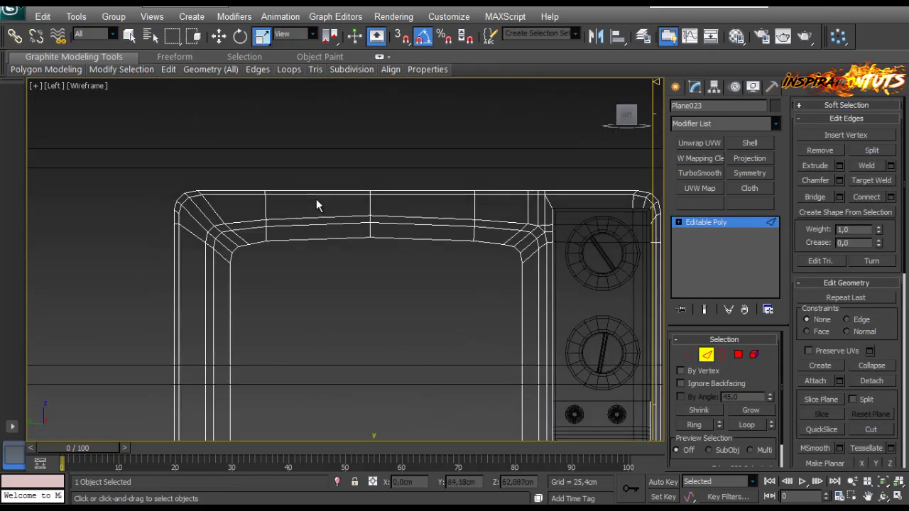
{"action": "left_click", "coordinate": [318, 206]}
{"action": "key", "text": "alt+l"}
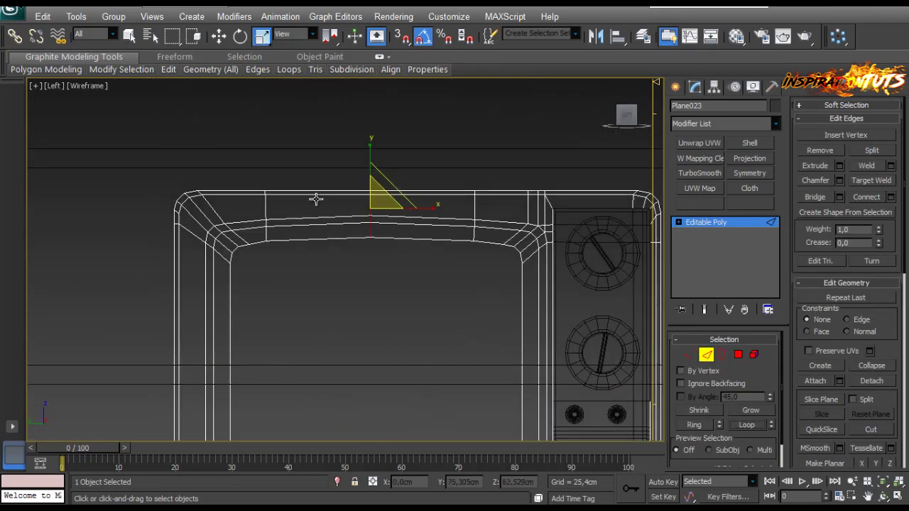
{"action": "middle_click_drag", "start_coordinate": [317, 200], "coordinate": [325, 96]}
{"action": "left_click", "coordinate": [840, 181]}
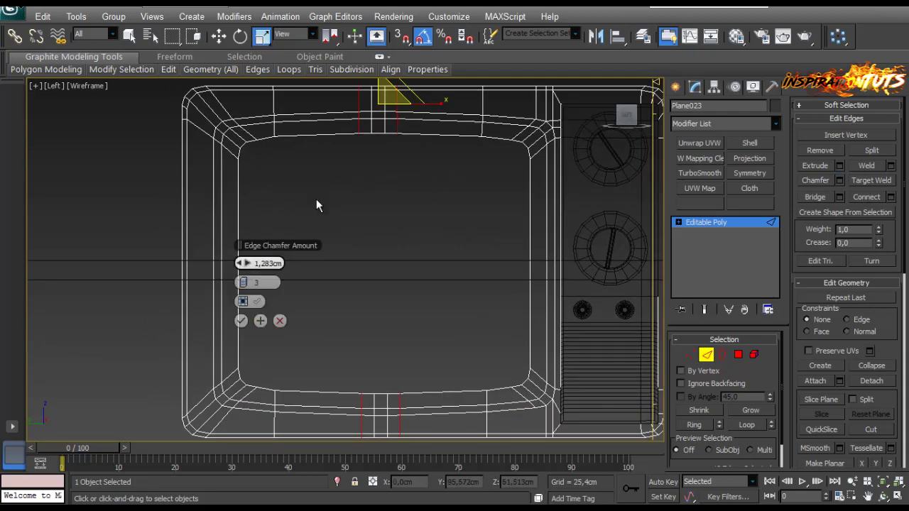
{"action": "left_click_drag", "start_coordinate": [243, 264], "coordinate": [343, 264]}
{"action": "left_click_drag", "start_coordinate": [316, 199], "coordinate": [316, 199]}
{"action": "left_click", "coordinate": [240, 282]}
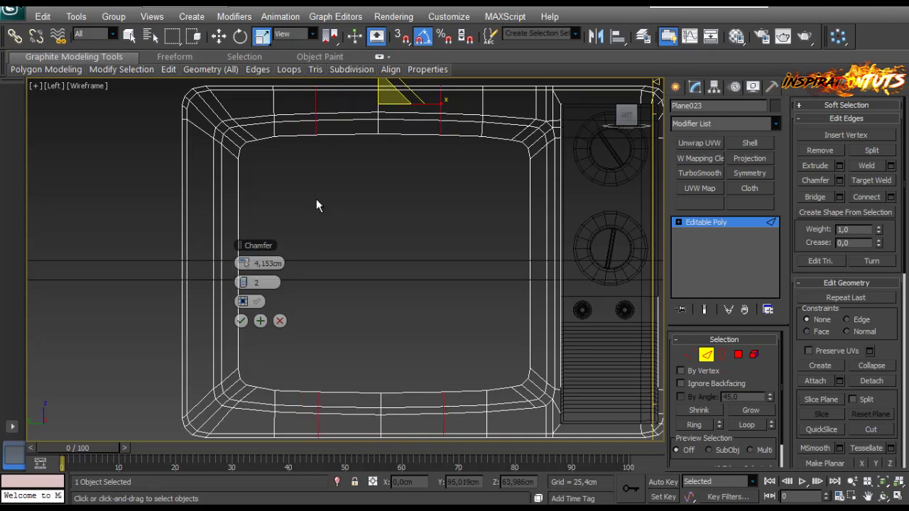
{"action": "scroll", "coordinate": [316, 206], "scroll_direction": "down", "scroll_amount": 4}
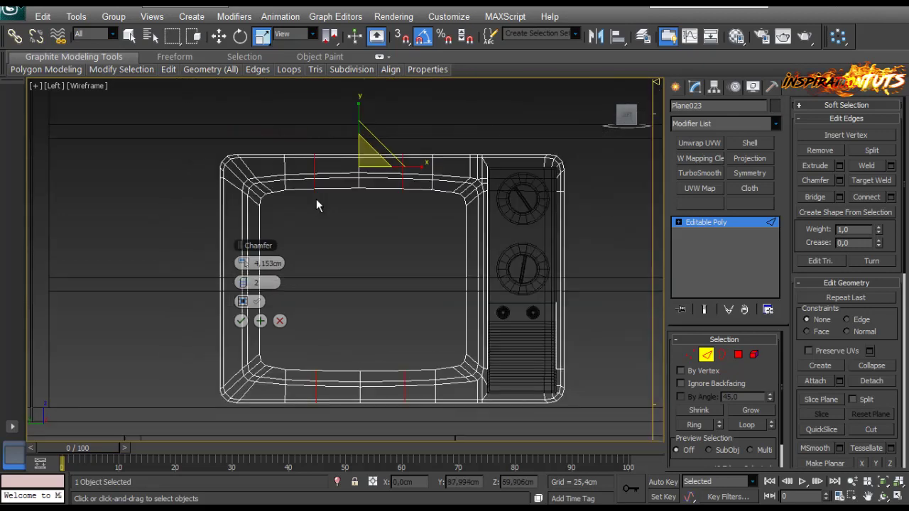
{"action": "key", "text": "Escape"}
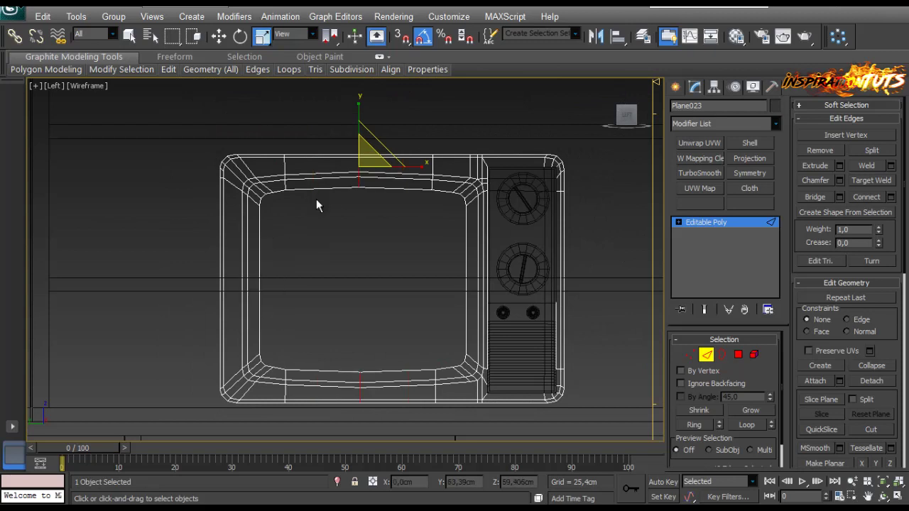
Scale the middle column's inner vertices above and below the screen slightly further outward vertically
{"action": "key", "text": "2"}
{"action": "key", "text": "1"}
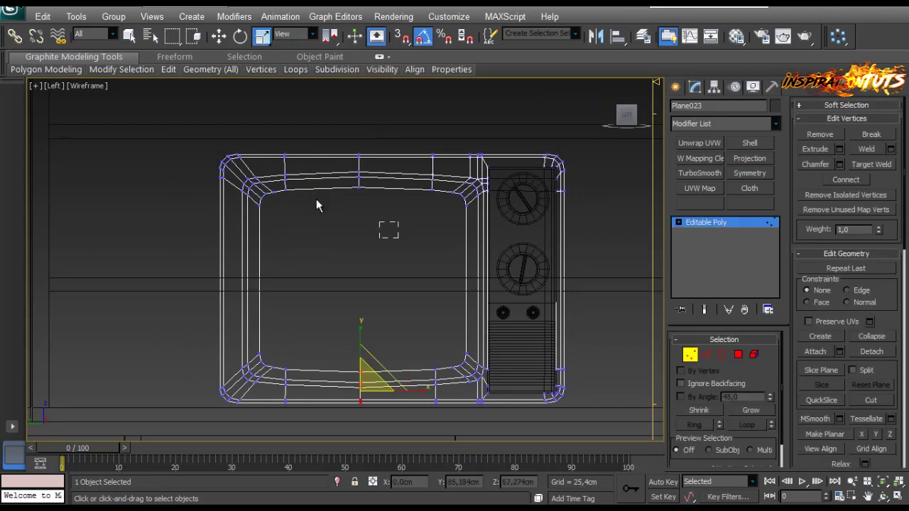
{"action": "left_click_drag", "start_coordinate": [341, 288], "coordinate": [400, 387], "text": "ctrl"}
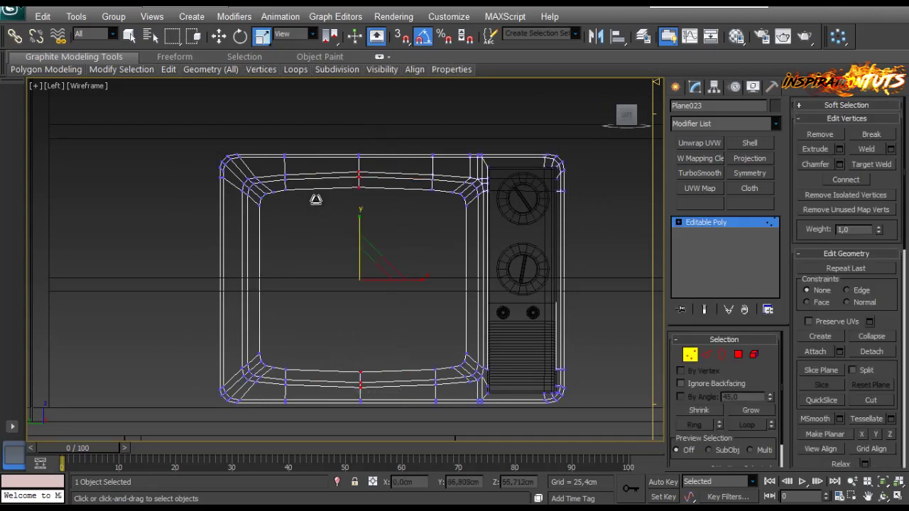
{"action": "key", "text": "1"}
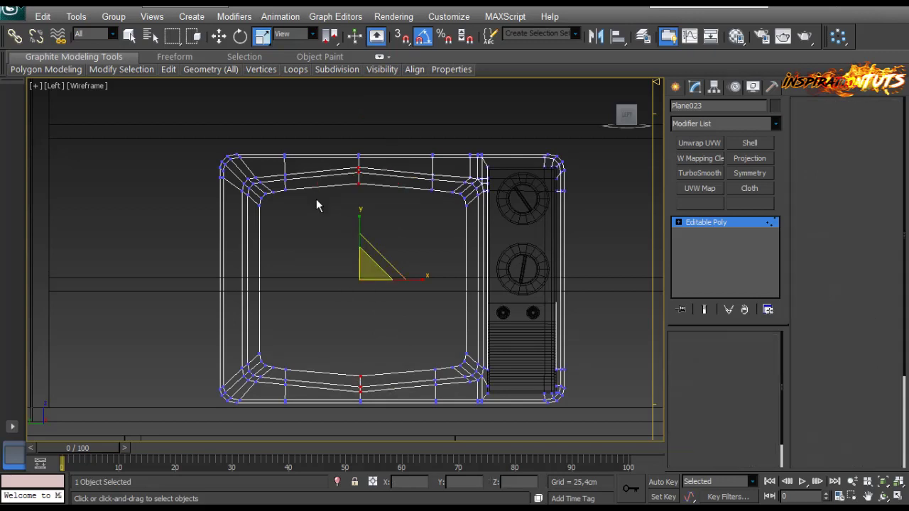
Chamfer the middle edge column above and below the screen by 4.453 cm with 2 segments, and clear the selection
{"action": "key", "text": "2"}
{"action": "key", "text": "ctrl+shift+c"}
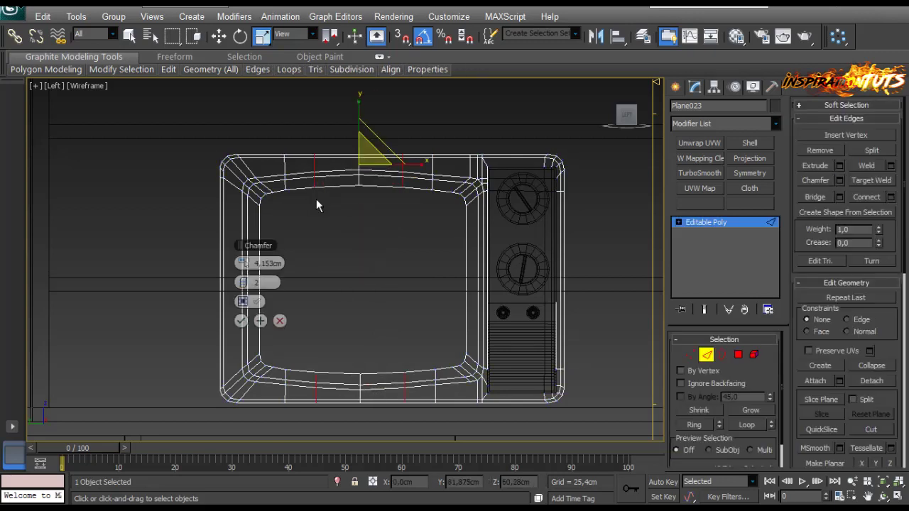
{"action": "left_click_drag", "start_coordinate": [316, 200], "coordinate": [316, 198]}
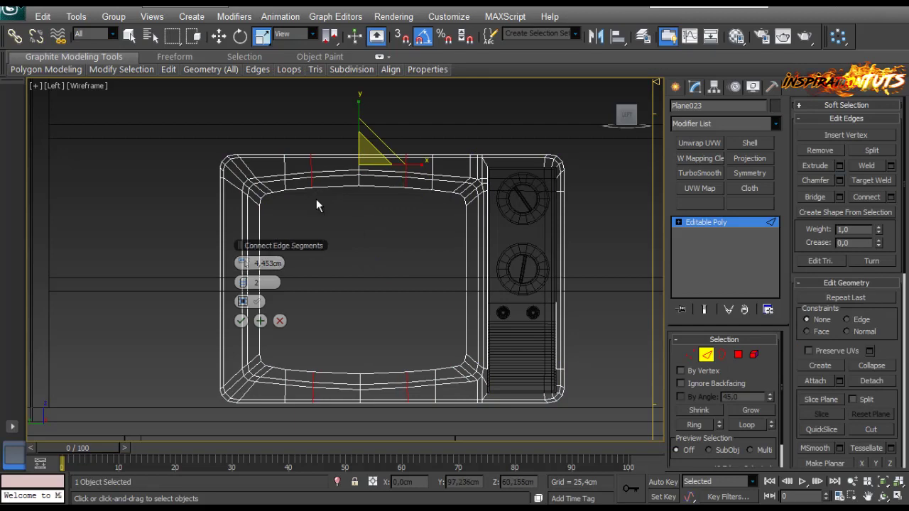
{"action": "left_click", "coordinate": [241, 321]}
{"action": "left_click", "coordinate": [317, 200]}
Fine-tune the vertical scale of the new middle column's inner vertices to smooth the screen's curve, and clear the selection
{"action": "middle_click_drag", "start_coordinate": [325, 192], "coordinate": [316, 200]}
{"action": "key", "text": "1"}
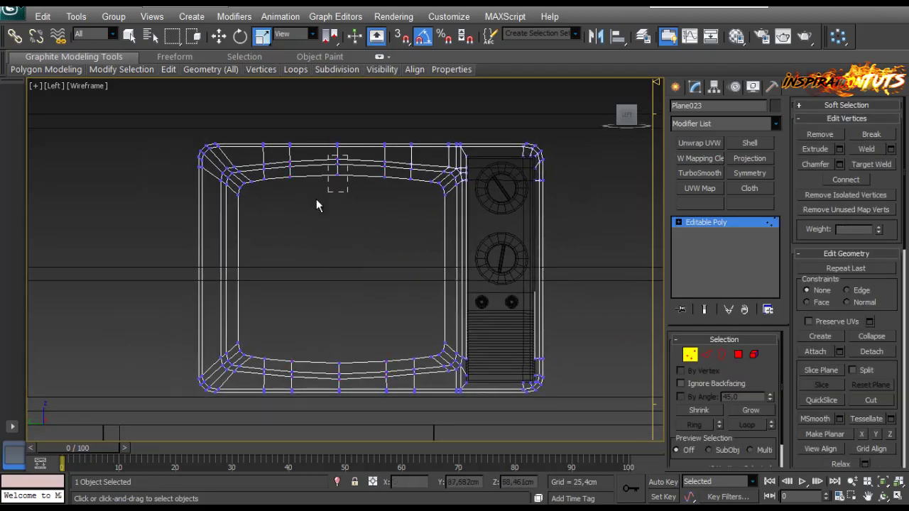
{"action": "left_click_drag", "start_coordinate": [328, 155], "coordinate": [348, 192]}
{"action": "left_click_drag", "start_coordinate": [380, 383], "coordinate": [321, 313], "text": "ctrl"}
{"action": "left_click_drag", "start_coordinate": [339, 216], "coordinate": [338, 219]}
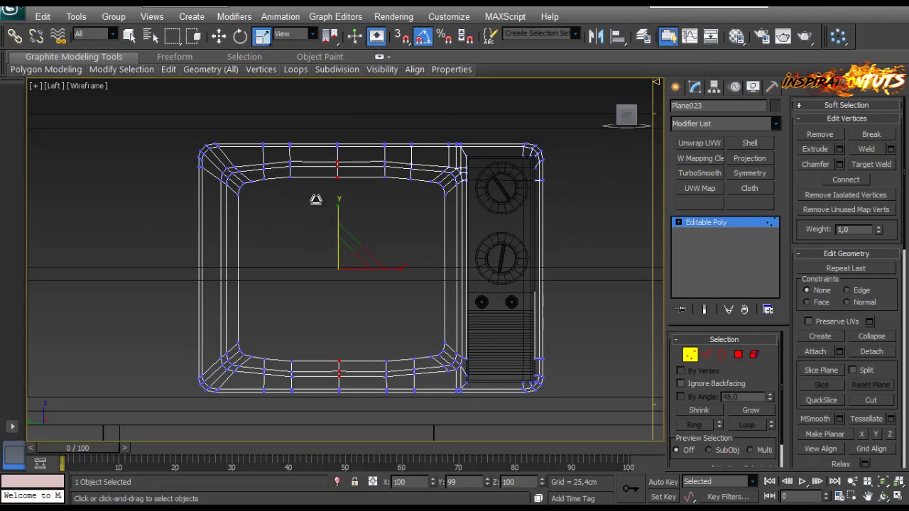
{"action": "left_click", "coordinate": [316, 201]}
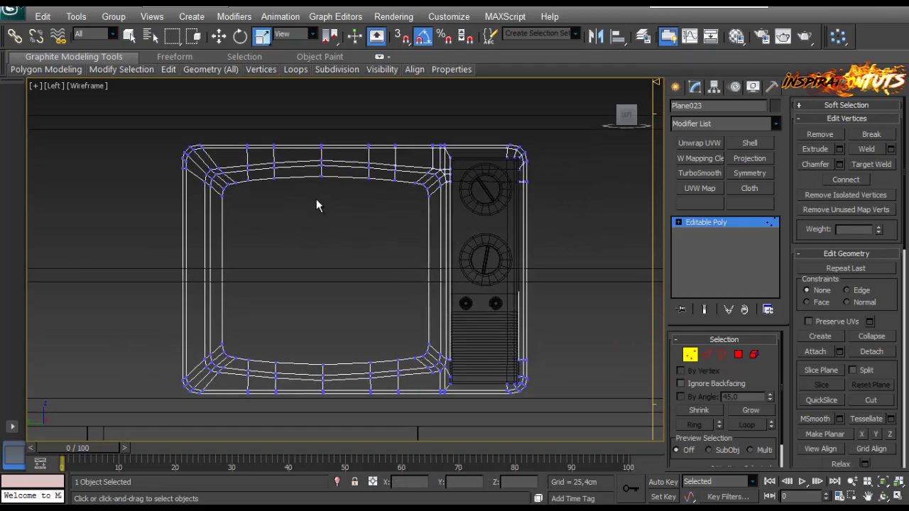
Connect the frame's vertical edges on both sides of the screen with 3 segments and a pinch of 37
{"action": "key", "text": "2"}
{"action": "left_click_drag", "start_coordinate": [137, 249], "coordinate": [135, 250]}
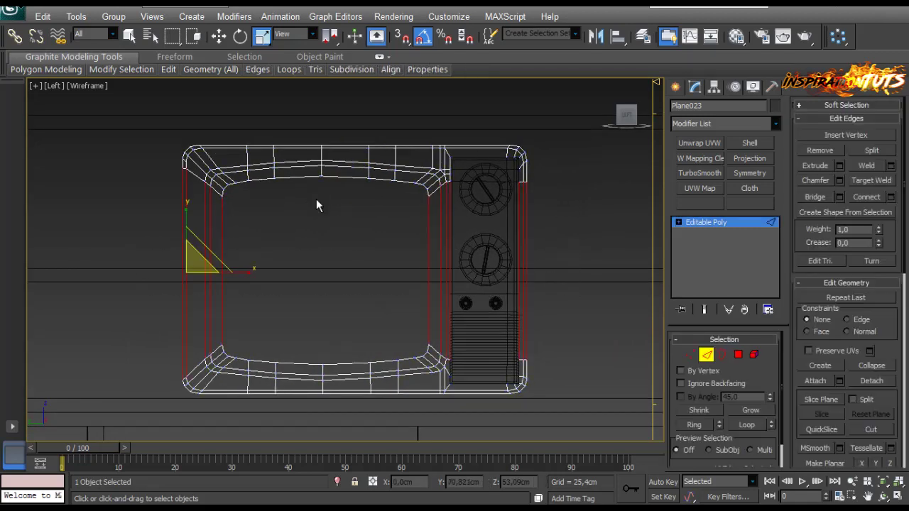
{"action": "left_click_drag", "start_coordinate": [588, 278], "coordinate": [397, 240]}
{"action": "left_click_drag", "start_coordinate": [318, 205], "coordinate": [318, 206]}
{"action": "key", "text": "ctrl+shift+e"}
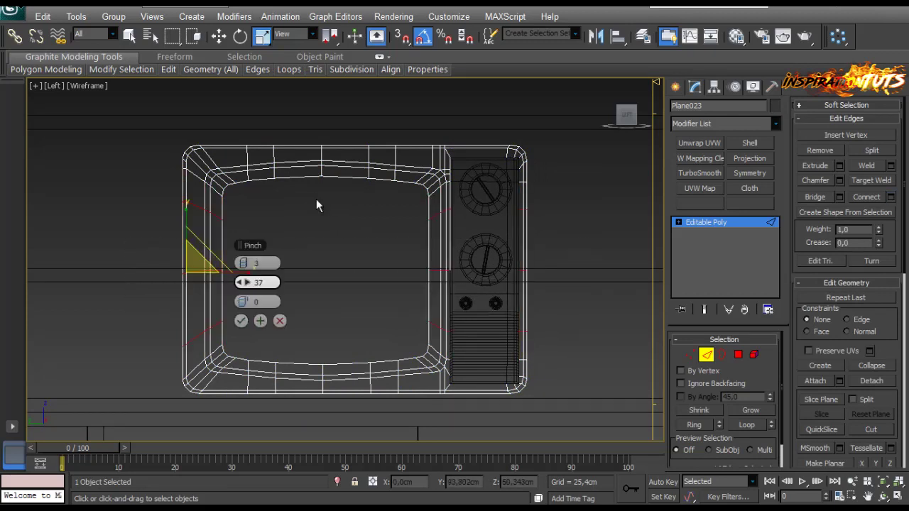
{"action": "key", "text": "Return"}
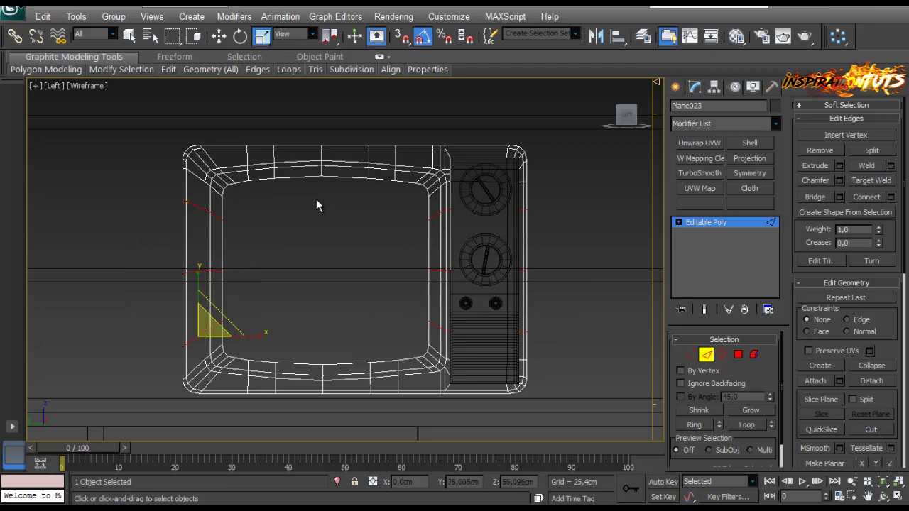
Scale the inner vertices of all three new rows on both sides of the screen slightly outward horizontally
{"action": "key", "text": "1"}
{"action": "scroll", "coordinate": [317, 205], "scroll_direction": "up", "scroll_amount": 3}
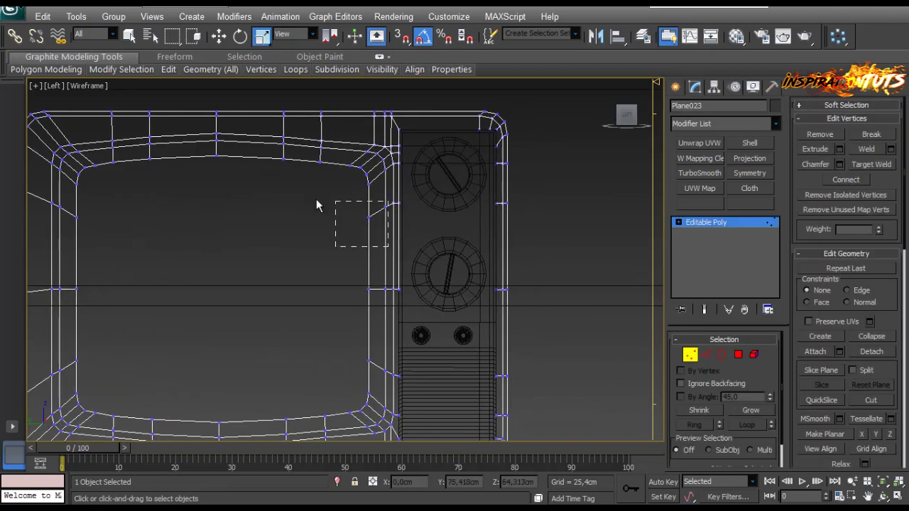
{"action": "left_click_drag", "start_coordinate": [388, 248], "coordinate": [319, 206]}
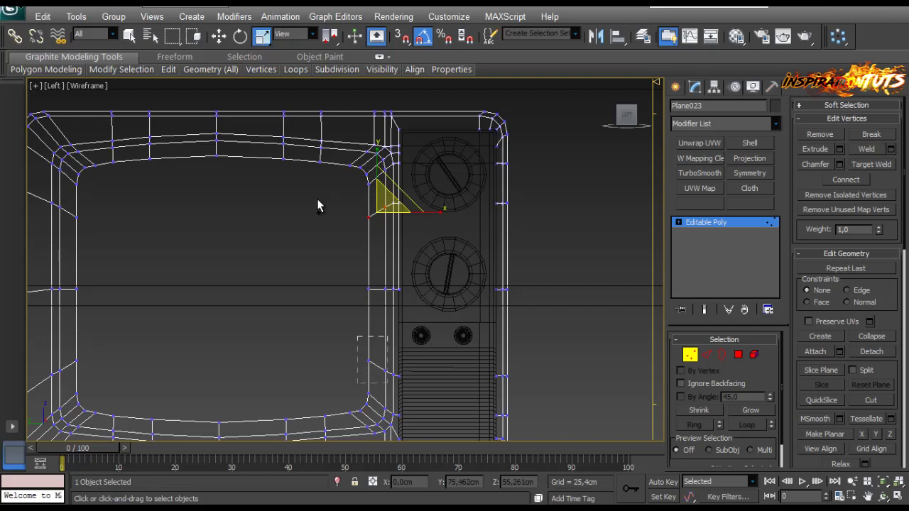
{"action": "left_click_drag", "start_coordinate": [388, 384], "coordinate": [358, 337], "text": "ctrl"}
{"action": "middle_click_drag", "start_coordinate": [318, 206], "coordinate": [355, 190]}
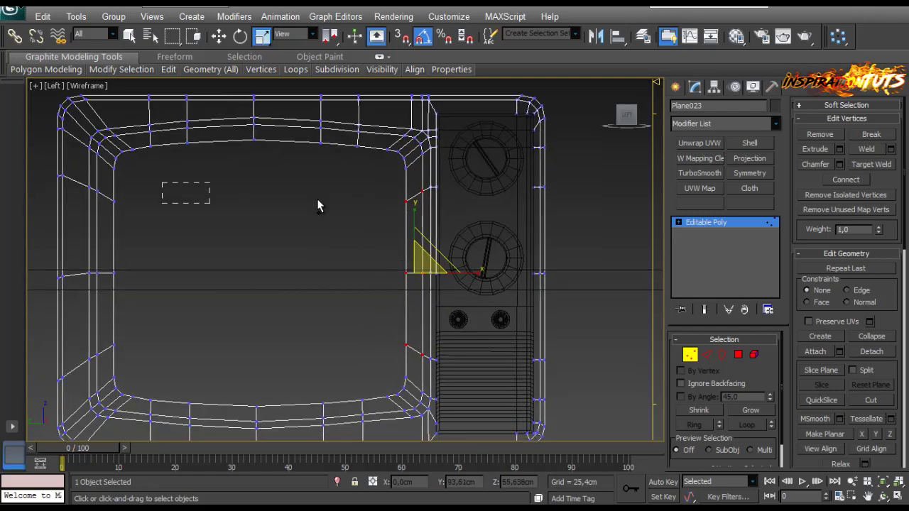
{"action": "key", "text": "ctrl+z"}
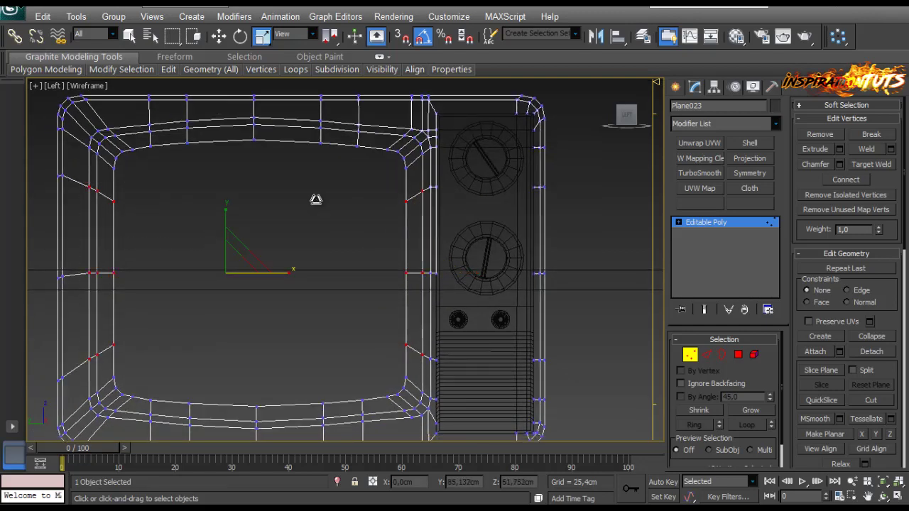
{"action": "left_click_drag", "start_coordinate": [316, 200], "coordinate": [318, 205]}
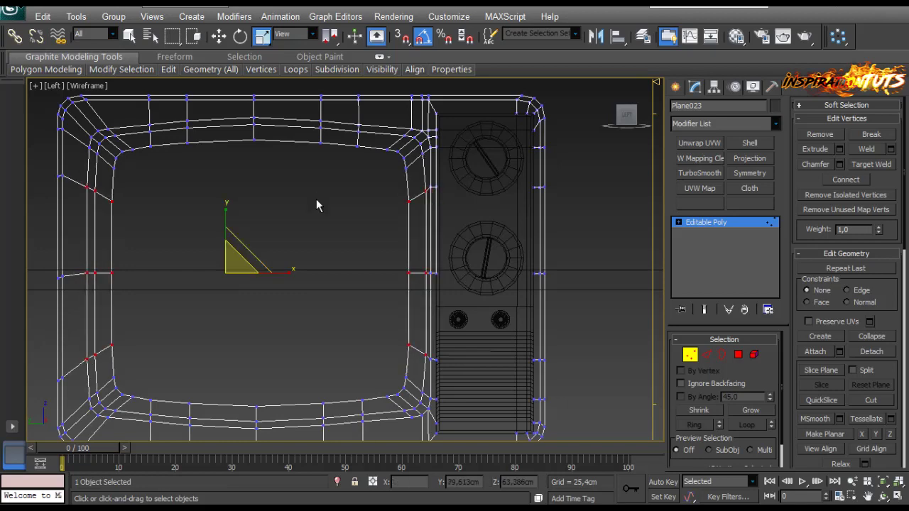
Try to scale the middle row's inner vertices on both sides of the screen further outward horizontally
{"action": "middle_click_drag", "start_coordinate": [316, 200], "coordinate": [269, 180]}
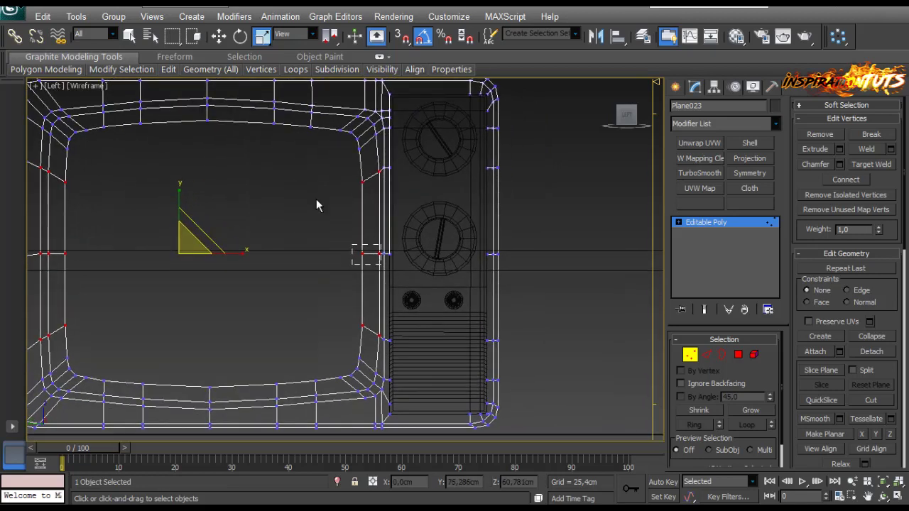
{"action": "left_click_drag", "start_coordinate": [380, 265], "coordinate": [381, 265]}
{"action": "left_click_drag", "start_coordinate": [110, 236], "coordinate": [91, 251], "text": "ctrl"}
{"action": "scroll", "coordinate": [316, 205], "scroll_direction": "up", "scroll_amount": 6}
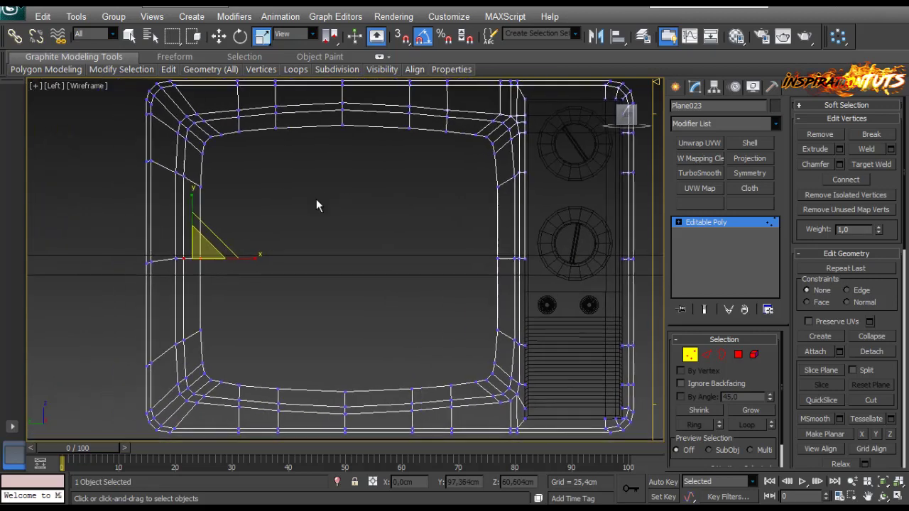
{"action": "left_click_drag", "start_coordinate": [317, 199], "coordinate": [325, 200]}
{"action": "middle_click_drag", "start_coordinate": [316, 200], "coordinate": [150, 199]}
{"action": "scroll", "coordinate": [316, 200], "scroll_direction": "down", "scroll_amount": 4}
{"action": "scroll", "coordinate": [317, 203], "scroll_direction": "up", "scroll_amount": 2}
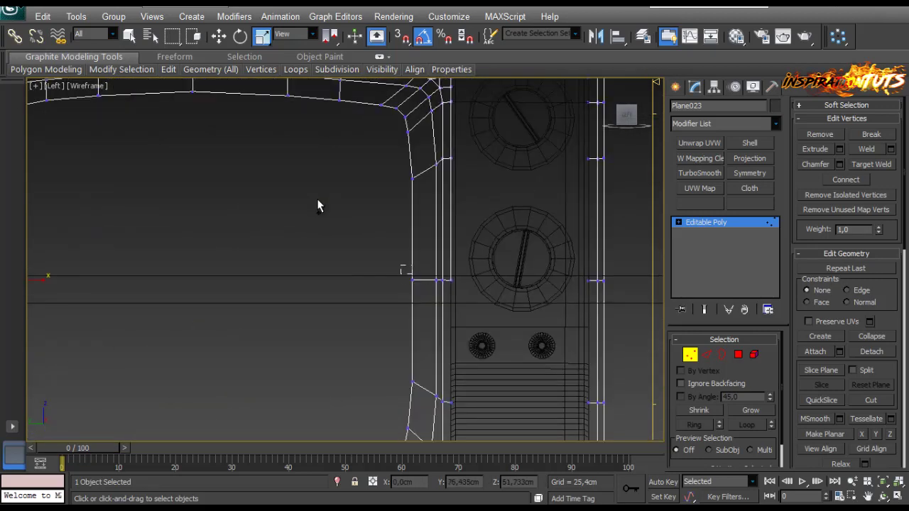
{"action": "scroll", "coordinate": [316, 201], "scroll_direction": "up", "scroll_amount": 4}
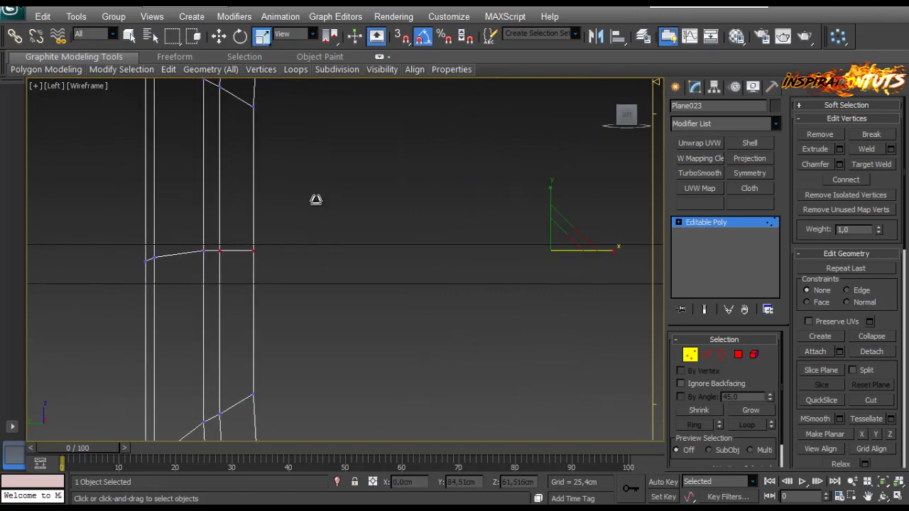
{"action": "left_click_drag", "start_coordinate": [314, 199], "coordinate": [316, 199]}
{"action": "scroll", "coordinate": [316, 201], "scroll_direction": "down", "scroll_amount": 4}
{"action": "scroll", "coordinate": [317, 203], "scroll_direction": "up", "scroll_amount": 6}
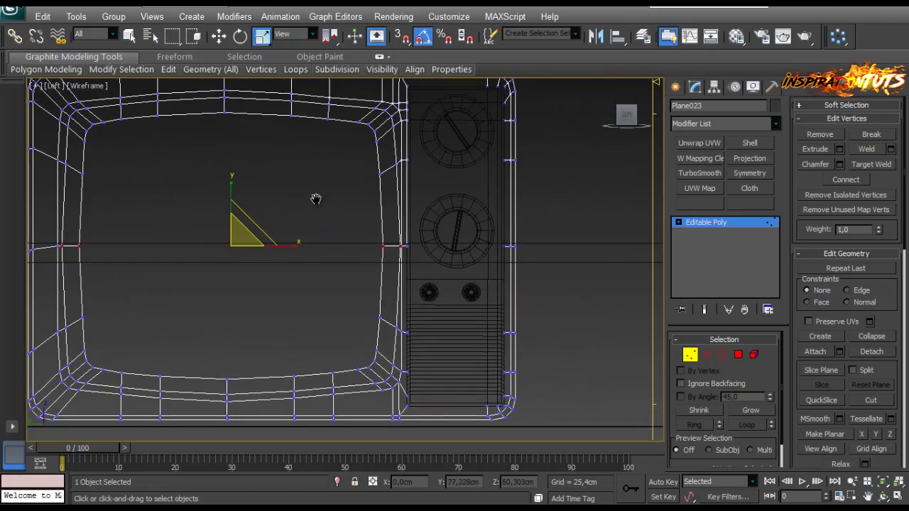
{"action": "scroll", "coordinate": [317, 205], "scroll_direction": "down", "scroll_amount": 5}
{"action": "scroll", "coordinate": [317, 205], "scroll_direction": "up", "scroll_amount": 2}
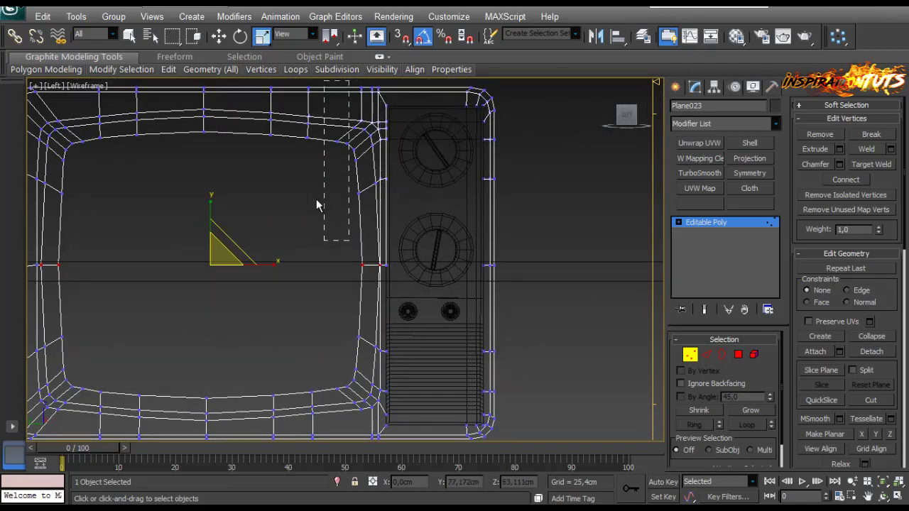
{"action": "scroll", "coordinate": [317, 205], "scroll_direction": "up", "scroll_amount": 6}
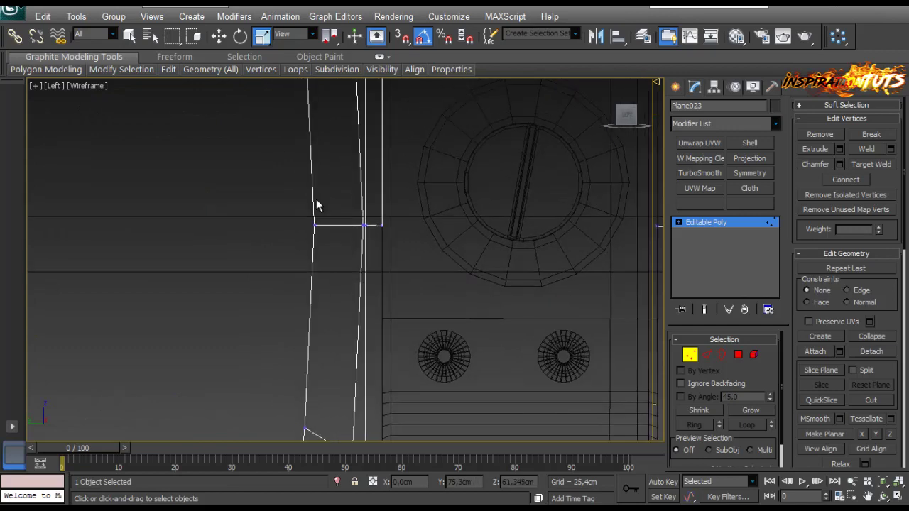
{"action": "scroll", "coordinate": [317, 205], "scroll_direction": "down", "scroll_amount": 6}
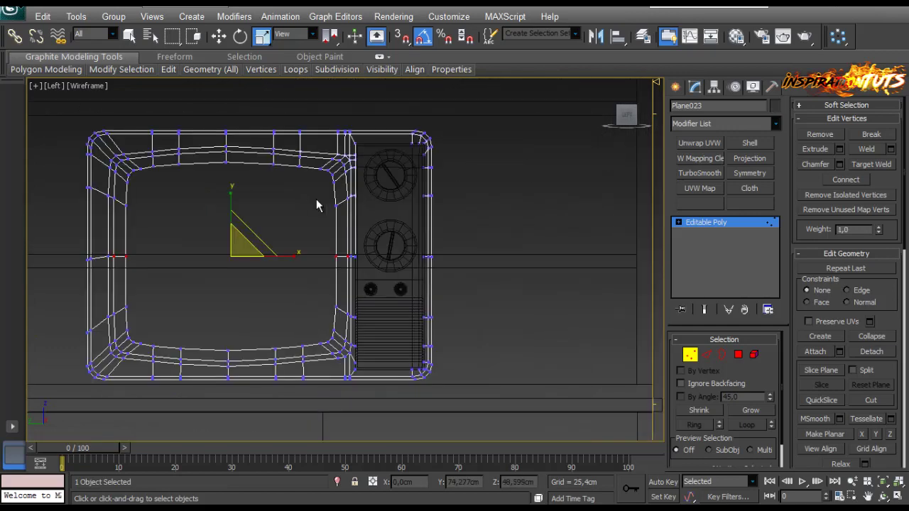
Select the frame's inner vertices around the screen along the left side and the lower edge
{"action": "middle_click_drag", "start_coordinate": [316, 205], "coordinate": [419, 165]}
{"action": "middle_click_drag", "start_coordinate": [316, 199], "coordinate": [318, 205]}
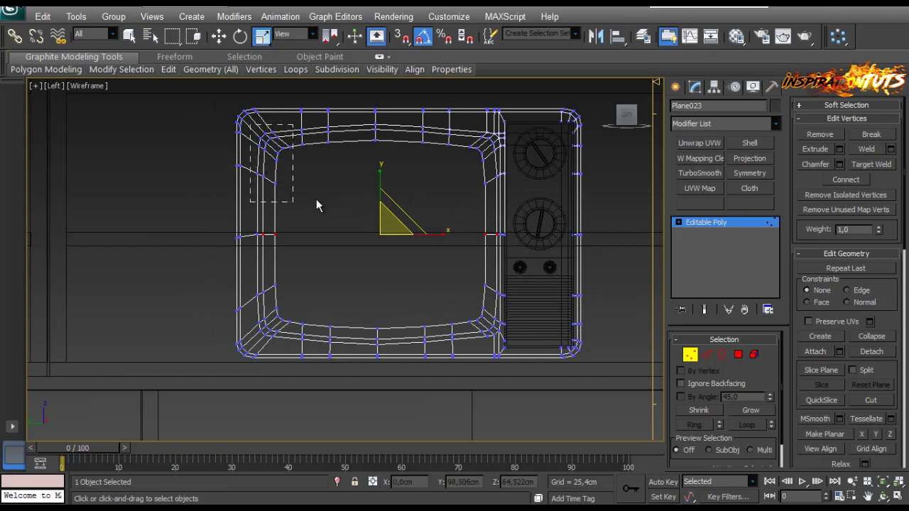
{"action": "left_click_drag", "start_coordinate": [317, 206], "coordinate": [317, 206]}
{"action": "left_click_drag", "start_coordinate": [251, 249], "coordinate": [251, 250], "text": "ctrl"}
{"action": "left_click_drag", "start_coordinate": [292, 272], "coordinate": [251, 341], "text": "ctrl"}
{"action": "left_click_drag", "start_coordinate": [369, 301], "coordinate": [294, 345], "text": "ctrl"}
{"action": "left_click_drag", "start_coordinate": [421, 305], "coordinate": [354, 345], "text": "ctrl"}
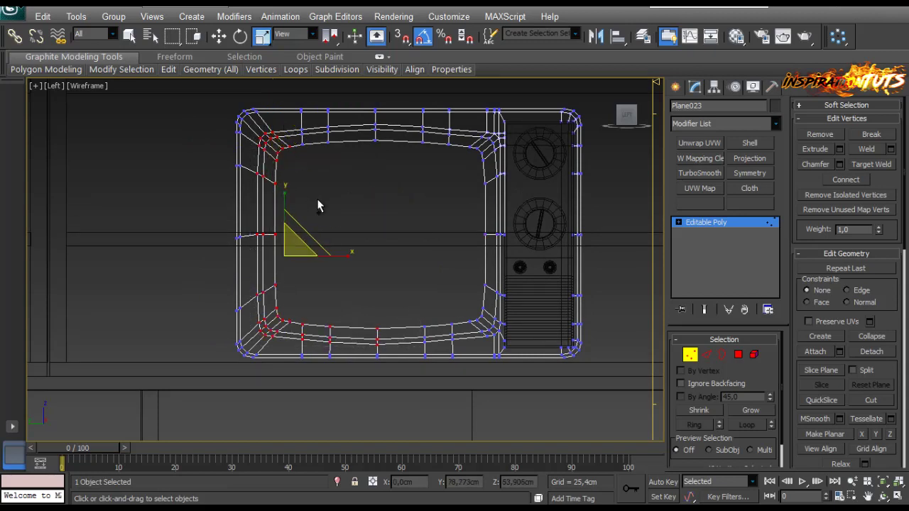
{"action": "left_click_drag", "start_coordinate": [466, 305], "coordinate": [409, 345], "text": "ctrl"}
Extend the vertex selection to the frame's inner vertices along the screen's dial-panel side and upper edge
{"action": "scroll", "coordinate": [427, 341], "scroll_direction": "up", "scroll_amount": 3}
{"action": "middle_click_drag", "start_coordinate": [427, 341], "coordinate": [281, 322]}
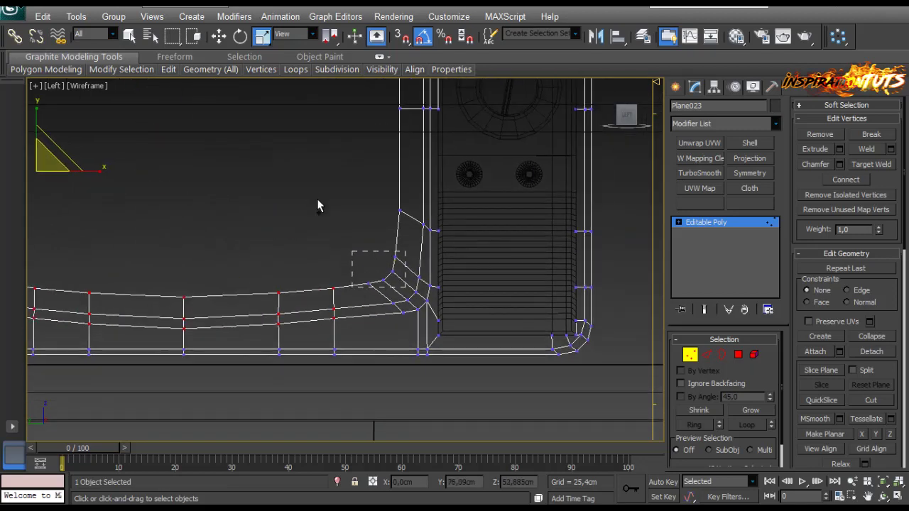
{"action": "left_click_drag", "start_coordinate": [434, 320], "coordinate": [434, 320], "text": "ctrl"}
{"action": "left_click_drag", "start_coordinate": [366, 184], "coordinate": [437, 244], "text": "ctrl"}
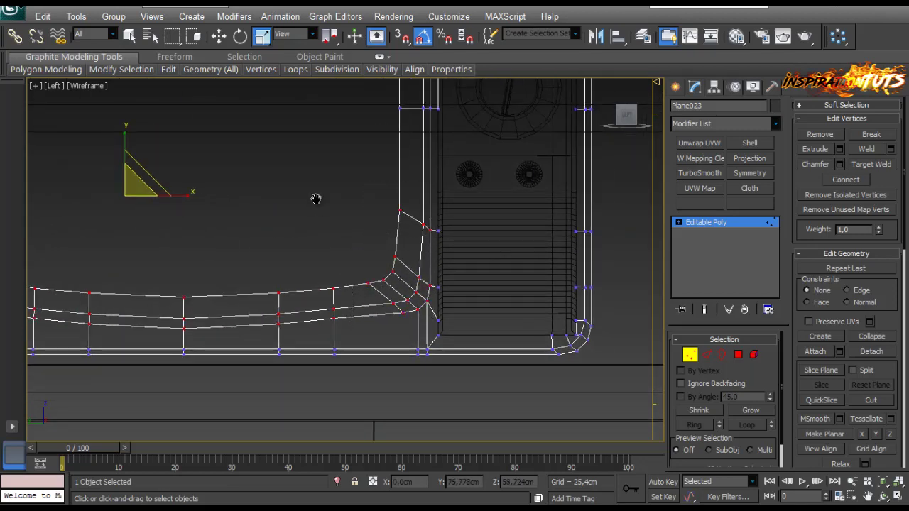
{"action": "middle_click_drag", "start_coordinate": [419, 206], "coordinate": [406, 365]}
{"action": "left_click_drag", "start_coordinate": [361, 237], "coordinate": [405, 266], "text": "ctrl"}
{"action": "middle_click_drag", "start_coordinate": [317, 206], "coordinate": [317, 329]}
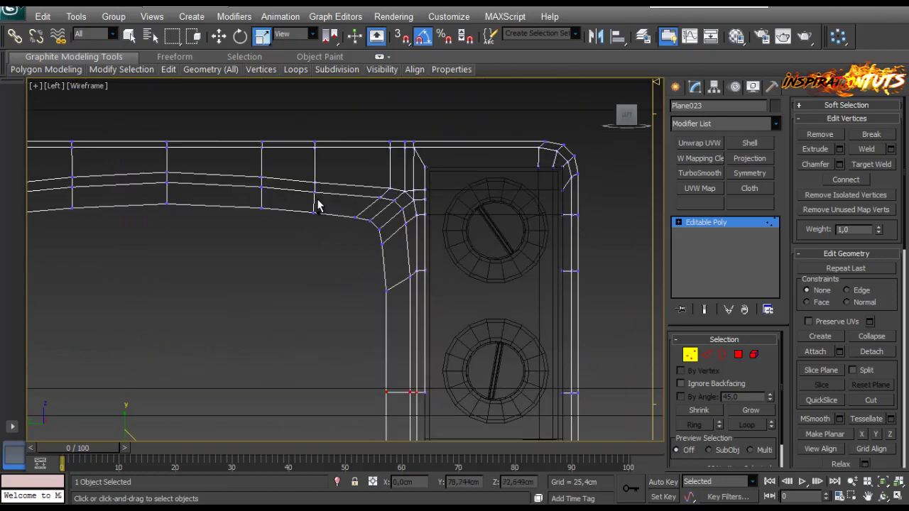
{"action": "left_click_drag", "start_coordinate": [413, 293], "coordinate": [421, 311], "text": "ctrl"}
{"action": "middle_click_drag", "start_coordinate": [422, 311], "coordinate": [499, 351]}
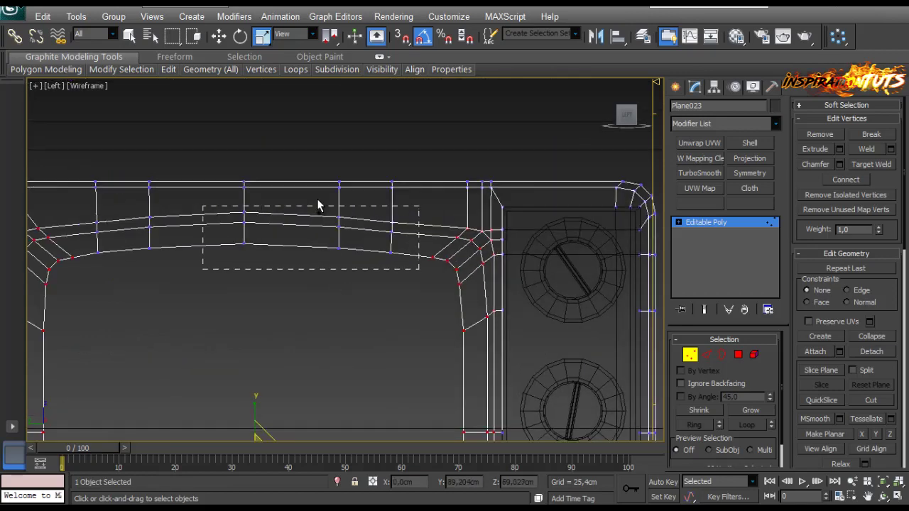
{"action": "left_click_drag", "start_coordinate": [203, 206], "coordinate": [84, 203], "text": "ctrl"}
Add the upper edge's outer vertices to the selection and move the selected vertices slightly away from the dial panel horizontally
{"action": "middle_click_drag", "start_coordinate": [318, 200], "coordinate": [387, 132]}
{"action": "scroll", "coordinate": [317, 200], "scroll_direction": "down", "scroll_amount": 2}
{"action": "key", "text": "w"}
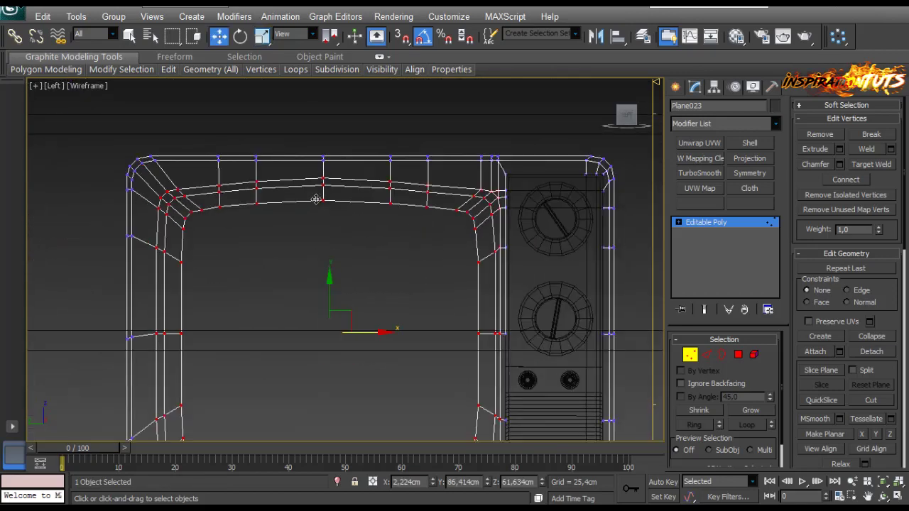
{"action": "key", "text": "ctrl+z"}
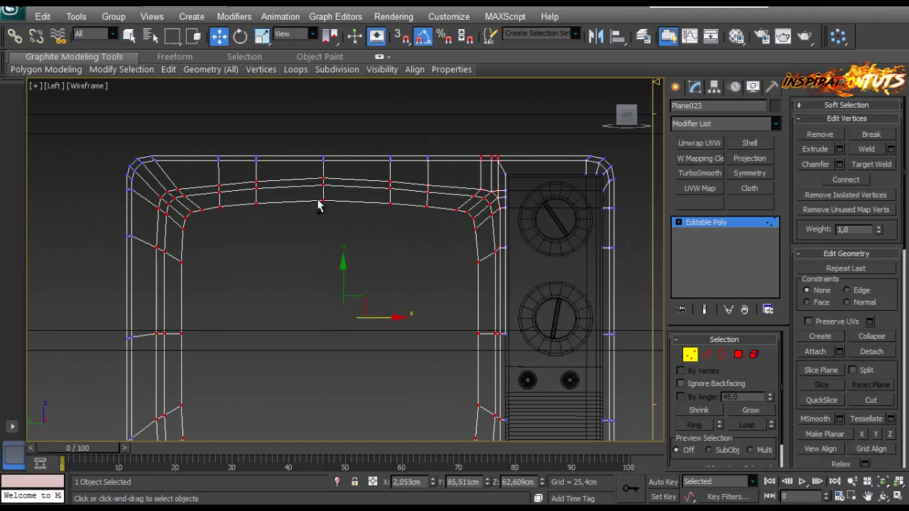
{"action": "left_click_drag", "start_coordinate": [234, 174], "coordinate": [206, 174], "text": "ctrl"}
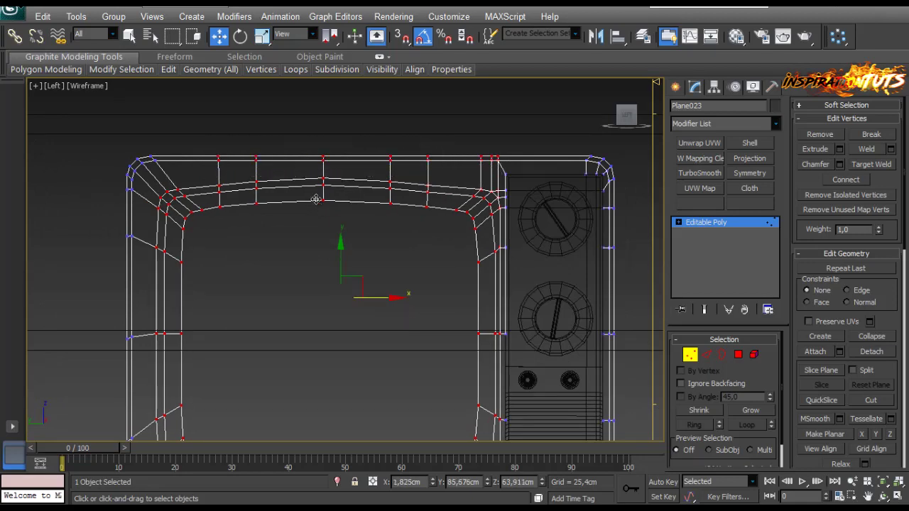
{"action": "left_click_drag", "start_coordinate": [318, 200], "coordinate": [312, 200]}
{"action": "middle_click_drag", "start_coordinate": [313, 201], "coordinate": [344, 76]}
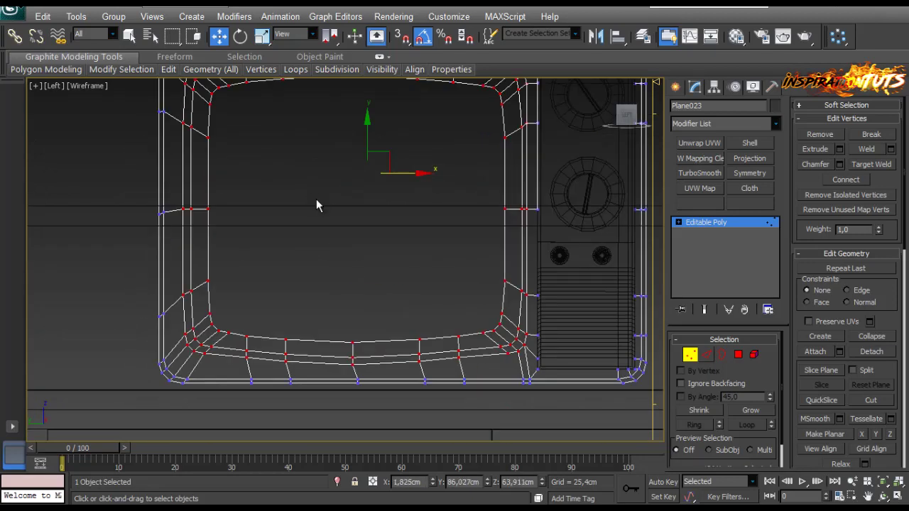
Scale the inner vertices of the three rows on both sides of the screen horizontally outward to about 102%
{"action": "left_click", "coordinate": [318, 206]}
{"action": "middle_click_drag", "start_coordinate": [318, 206], "coordinate": [256, 229]}
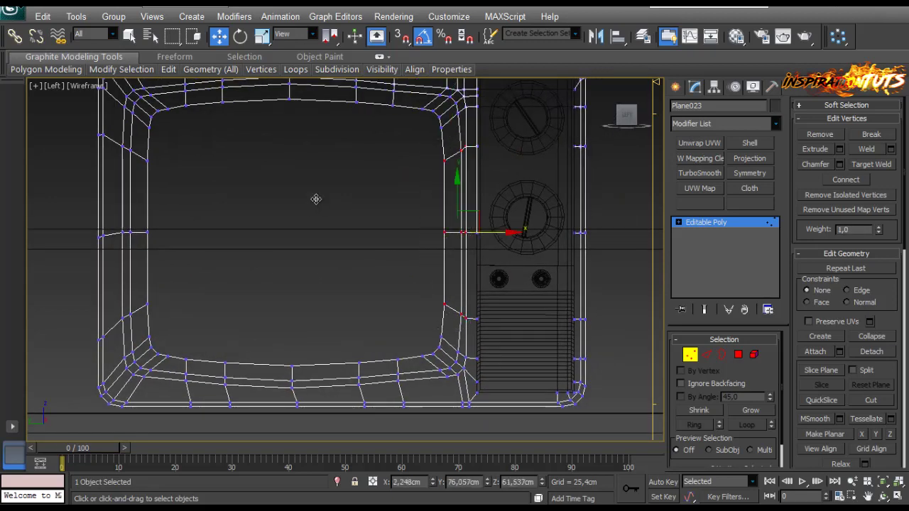
{"action": "middle_click_drag", "start_coordinate": [317, 205], "coordinate": [299, 262]}
{"action": "scroll", "coordinate": [318, 205], "scroll_direction": "up", "scroll_amount": 2}
{"action": "scroll", "coordinate": [318, 205], "scroll_direction": "down", "scroll_amount": 2}
{"action": "scroll", "coordinate": [317, 206], "scroll_direction": "up", "scroll_amount": 1}
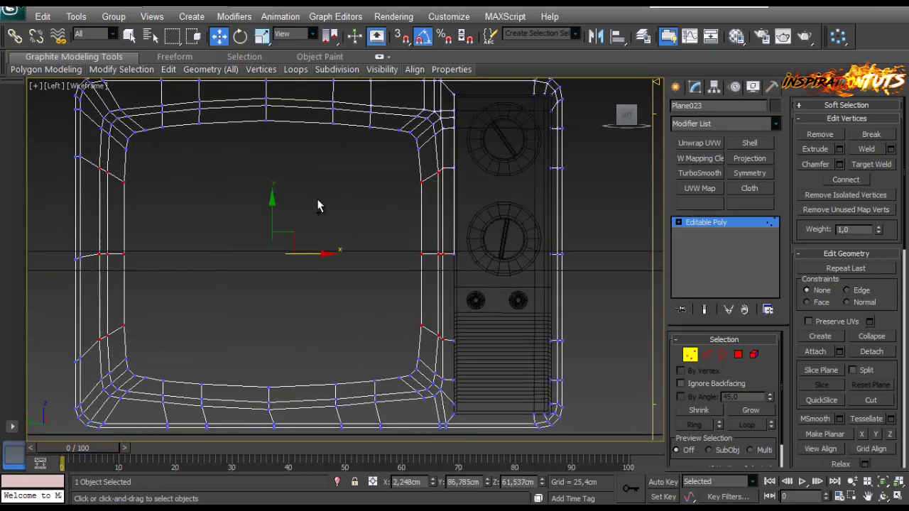
{"action": "key", "text": "t"}
{"action": "scroll", "coordinate": [317, 206], "scroll_direction": "down", "scroll_amount": 1}
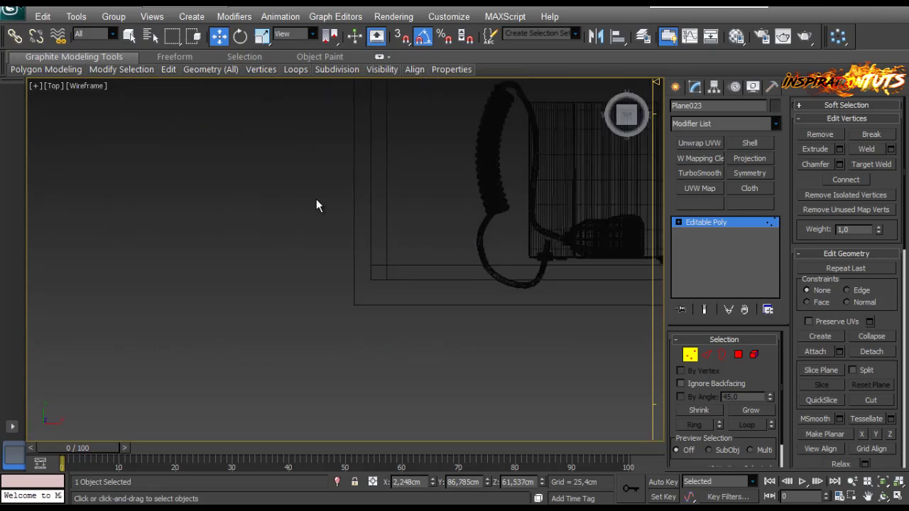
{"action": "scroll", "coordinate": [317, 206], "scroll_direction": "up", "scroll_amount": 1}
{"action": "key", "text": "l"}
{"action": "key", "text": "r"}
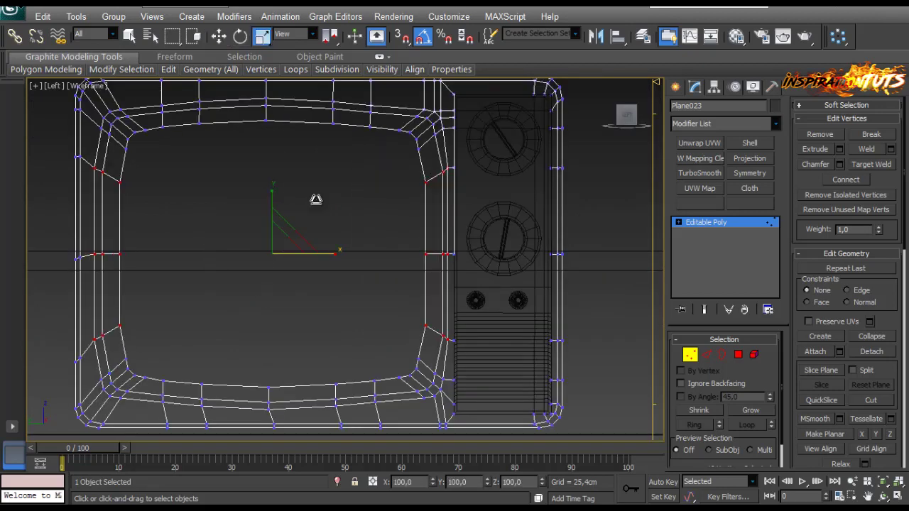
{"action": "left_click_drag", "start_coordinate": [316, 200], "coordinate": [316, 199]}
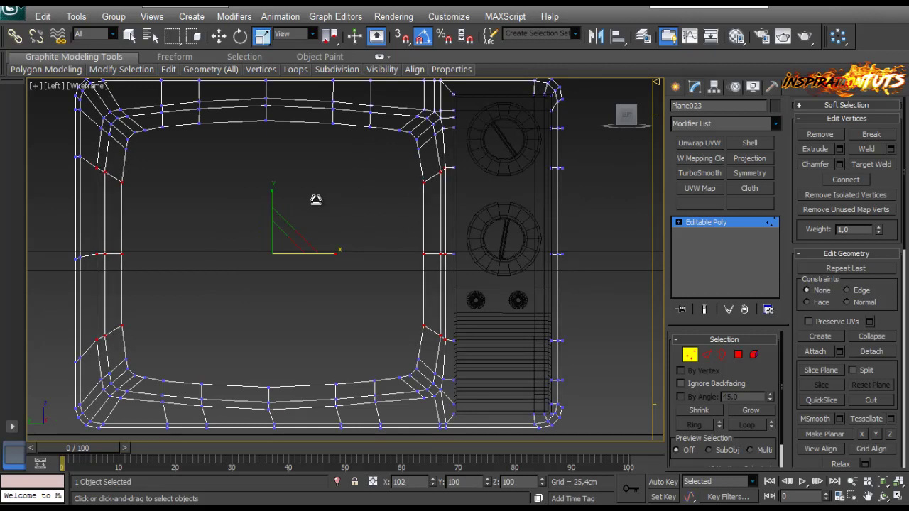
Scale only the middle row's inner vertices on both sides of the screen slightly further outward horizontally
{"action": "left_click", "coordinate": [317, 201]}
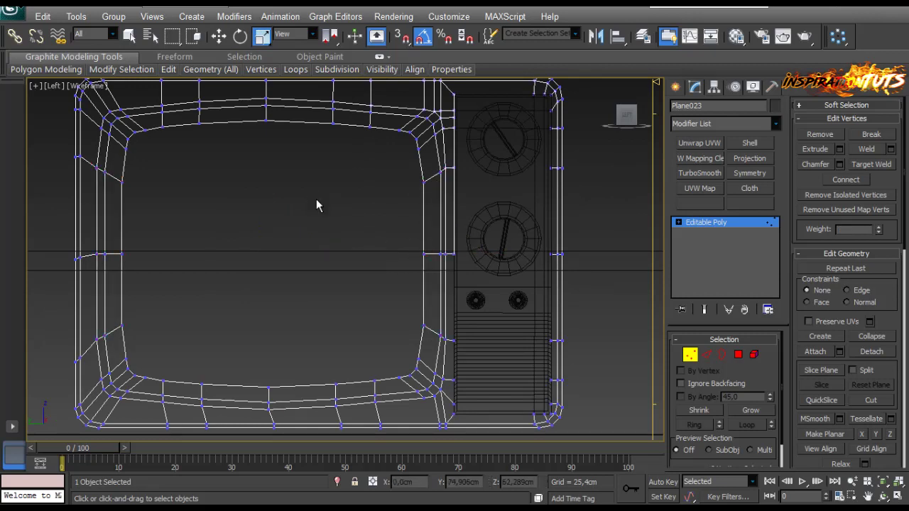
{"action": "left_click_drag", "start_coordinate": [104, 277], "coordinate": [93, 279]}
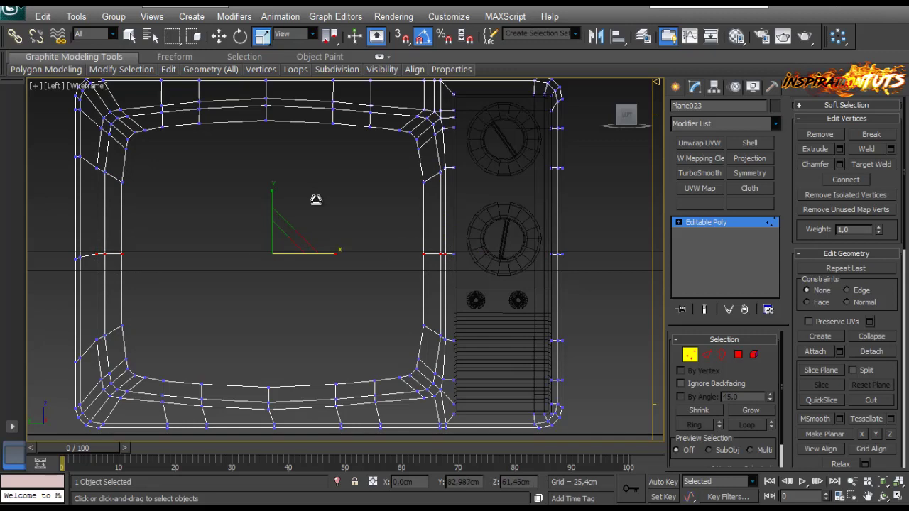
{"action": "left_click_drag", "start_coordinate": [316, 253], "coordinate": [317, 199]}
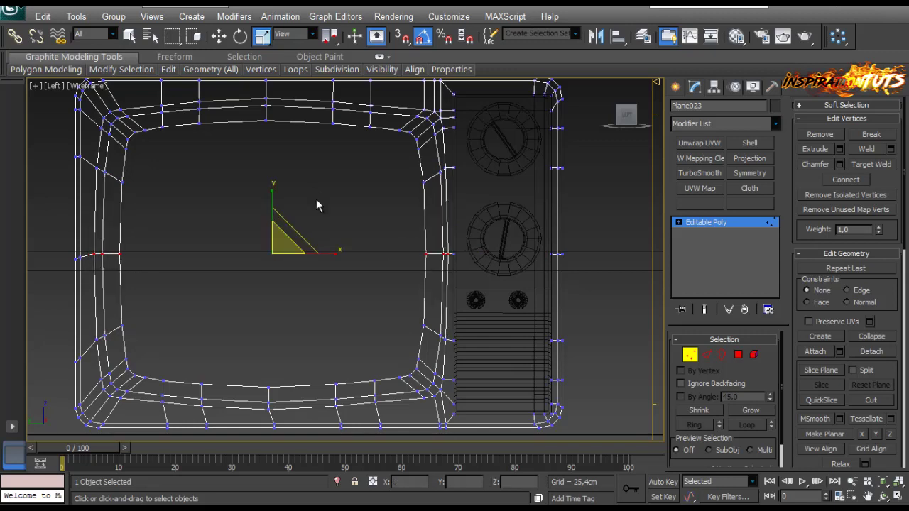
Examine the frame in a shaded perspective view with edged faces, selecting the screen opening's border
{"action": "key", "text": "1"}
{"action": "key", "text": "p"}
{"action": "scroll", "coordinate": [316, 199], "scroll_direction": "down", "scroll_amount": 5}
{"action": "middle_click_drag", "start_coordinate": [316, 200], "coordinate": [317, 200], "text": "alt"}
{"action": "key", "text": "F3"}
{"action": "scroll", "coordinate": [317, 199], "scroll_direction": "down", "scroll_amount": 4}
{"action": "scroll", "coordinate": [316, 200], "scroll_direction": "up", "scroll_amount": 2}
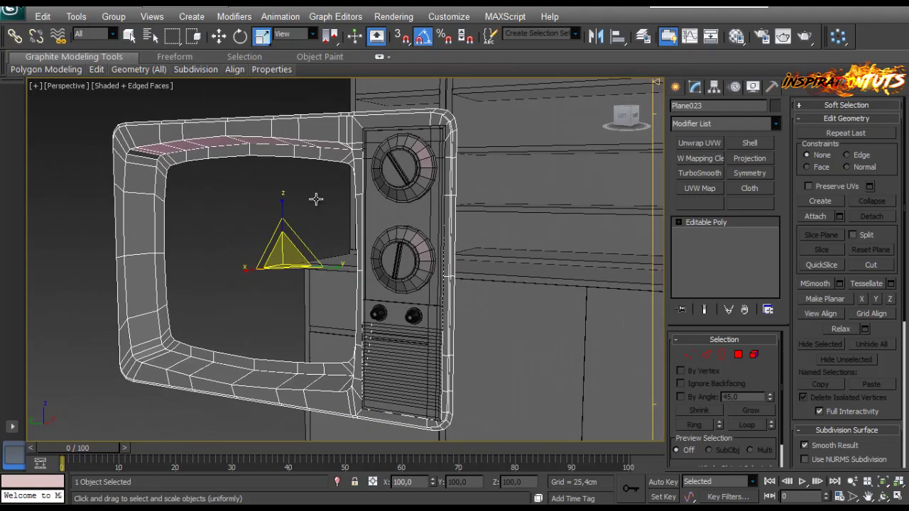
{"action": "key", "text": "3"}
{"action": "key", "text": "ctrl+a"}
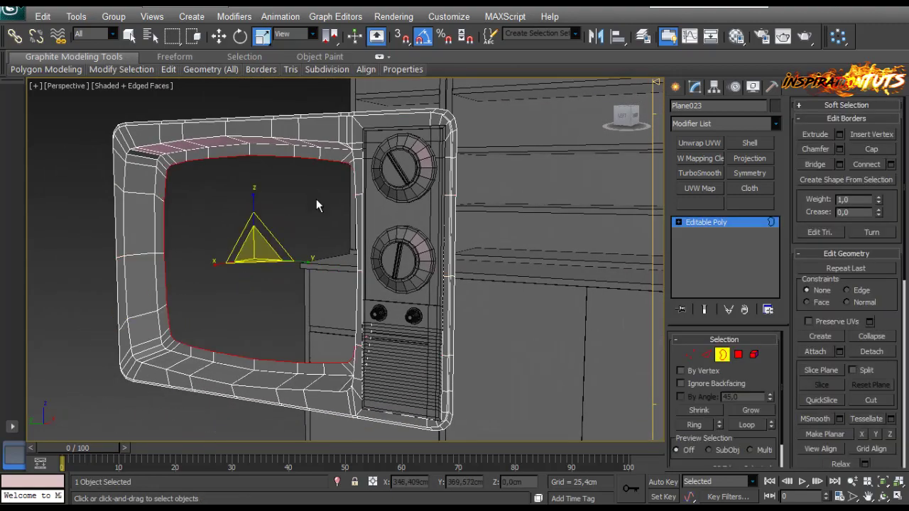
{"action": "key", "text": "e"}
{"action": "middle_click_drag", "start_coordinate": [316, 200], "coordinate": [316, 205], "text": "alt"}
{"action": "scroll", "coordinate": [316, 200], "scroll_direction": "up", "scroll_amount": 3}
{"action": "key", "text": "w"}
{"action": "scroll", "coordinate": [317, 203], "scroll_direction": "up", "scroll_amount": 4}
Chamfer the frame's central cross edges above and below the screen opening with 1 segment
{"action": "key", "text": "2"}
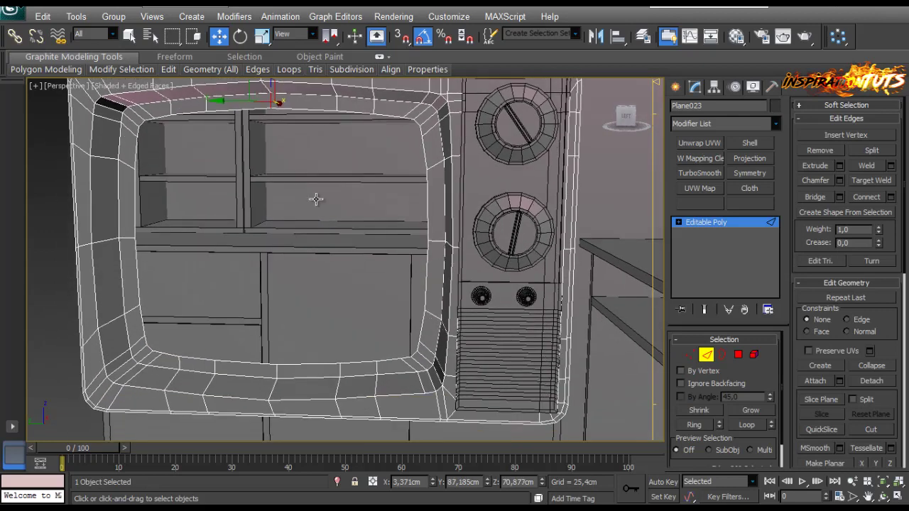
{"action": "left_click", "coordinate": [274, 389]}
{"action": "key", "text": "ctrl+z"}
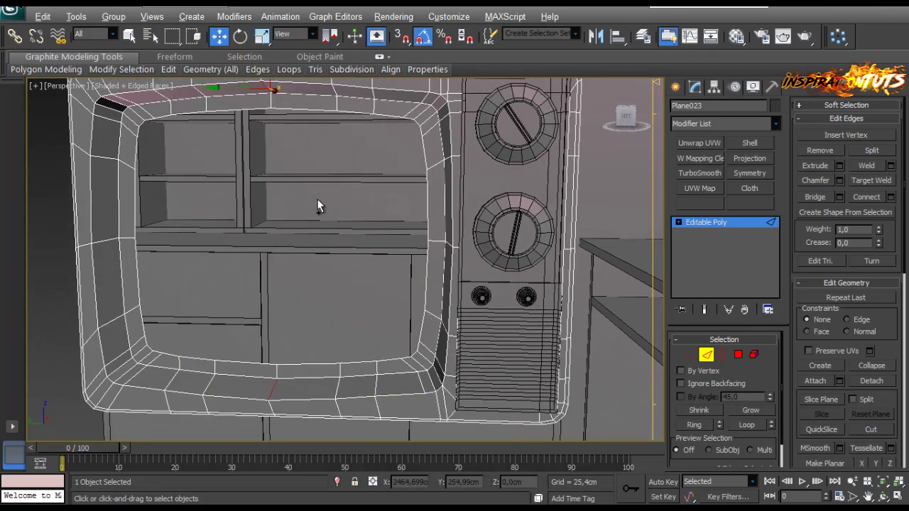
{"action": "key", "text": "ctrl+shift+c"}
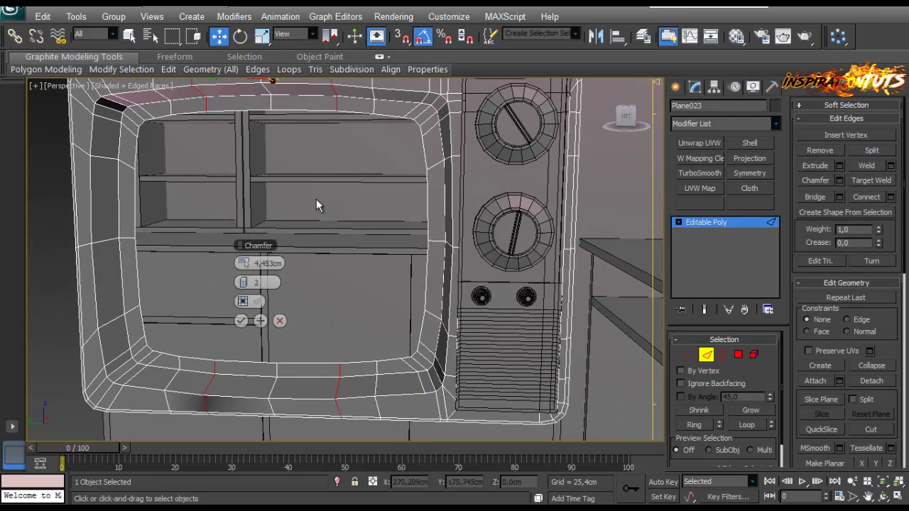
{"action": "key", "text": "ctrl+shift+e"}
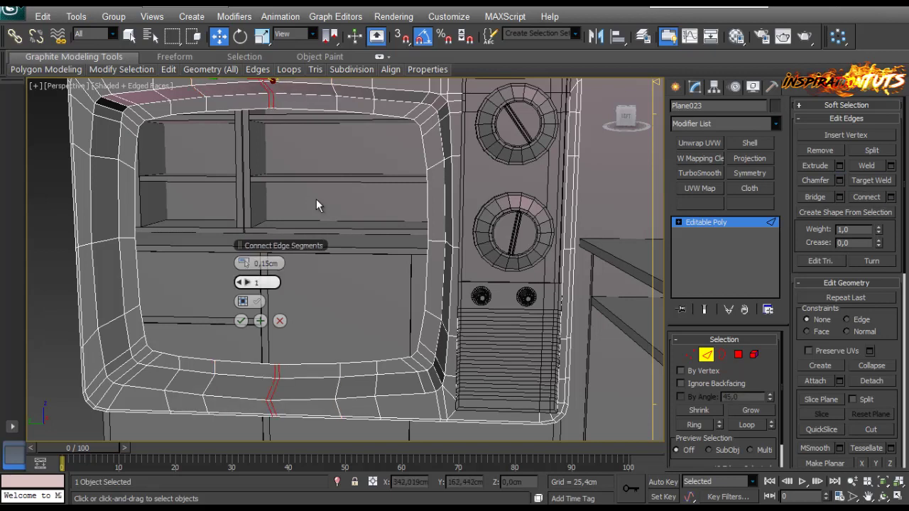
{"action": "key", "text": "ctrl+shift+c"}
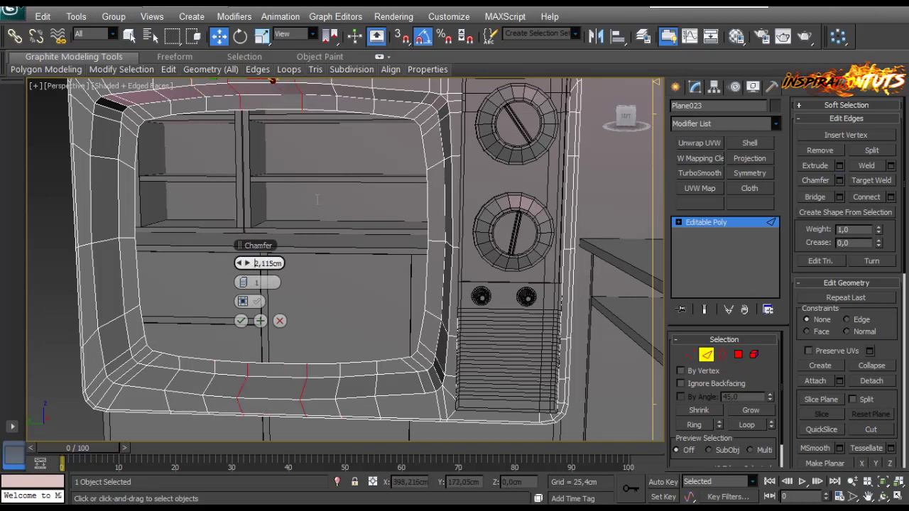
{"action": "key", "text": "ctrl+shift+e"}
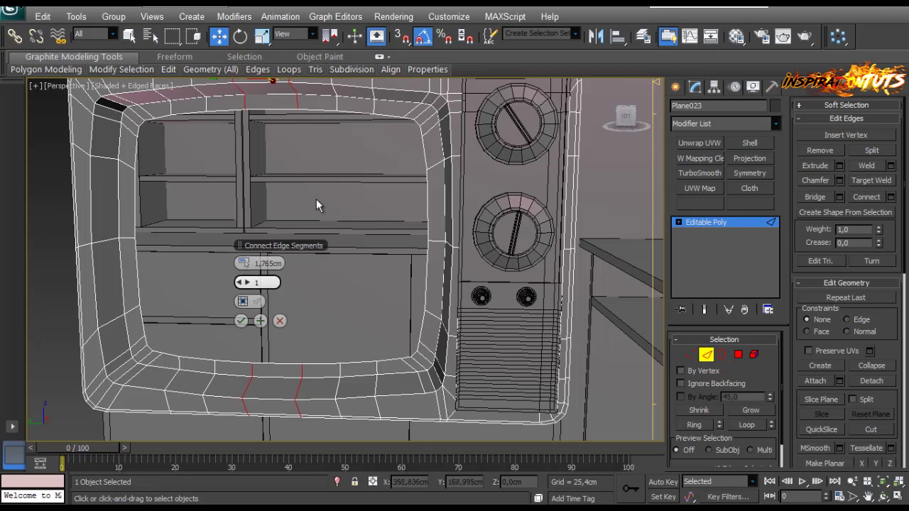
{"action": "middle_click_drag", "start_coordinate": [316, 205], "coordinate": [335, 193], "text": "alt"}
{"action": "left_click_drag", "start_coordinate": [247, 263], "coordinate": [256, 263]}
{"action": "middle_click_drag", "start_coordinate": [316, 200], "coordinate": [316, 162], "text": "alt"}
{"action": "left_click", "coordinate": [242, 322]}
{"action": "middle_click_drag", "start_coordinate": [317, 206], "coordinate": [332, 146], "text": "alt"}
Straighten the vertex columns along the frame's lower edge by scaling each column horizontally
{"action": "key", "text": "1"}
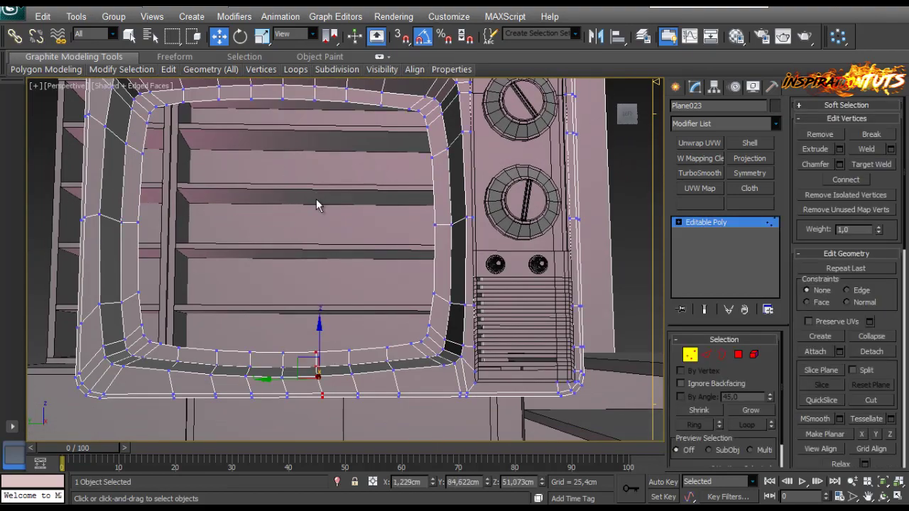
{"action": "key", "text": "r"}
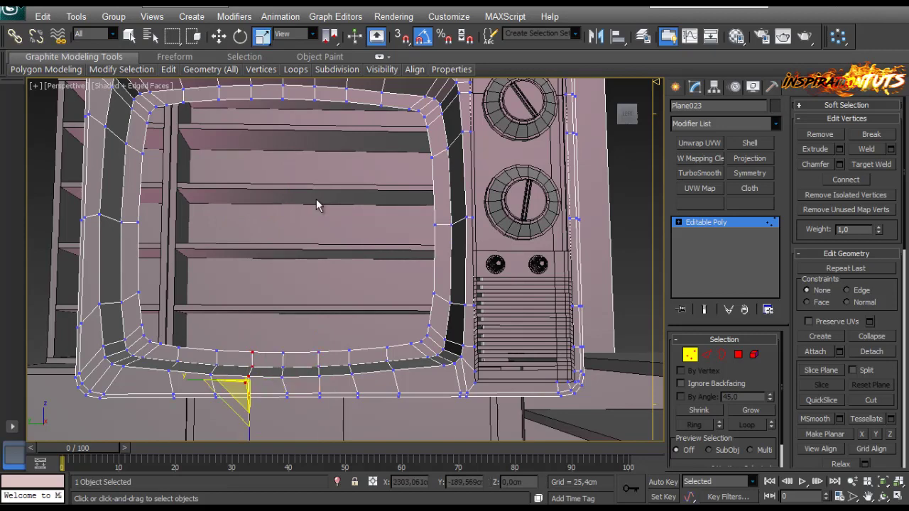
{"action": "middle_click_drag", "start_coordinate": [317, 205], "coordinate": [317, 205], "text": "alt"}
{"action": "left_click_drag", "start_coordinate": [271, 344], "coordinate": [297, 408]}
{"action": "mouse_move", "coordinate": [238, 380]}
{"action": "left_mouse_down"}
{"action": "mouse_move", "coordinate": [260, 381]}
{"action": "mouse_move", "coordinate": [202, 389]}
{"action": "mouse_move", "coordinate": [188, 380]}
{"action": "left_mouse_up"}
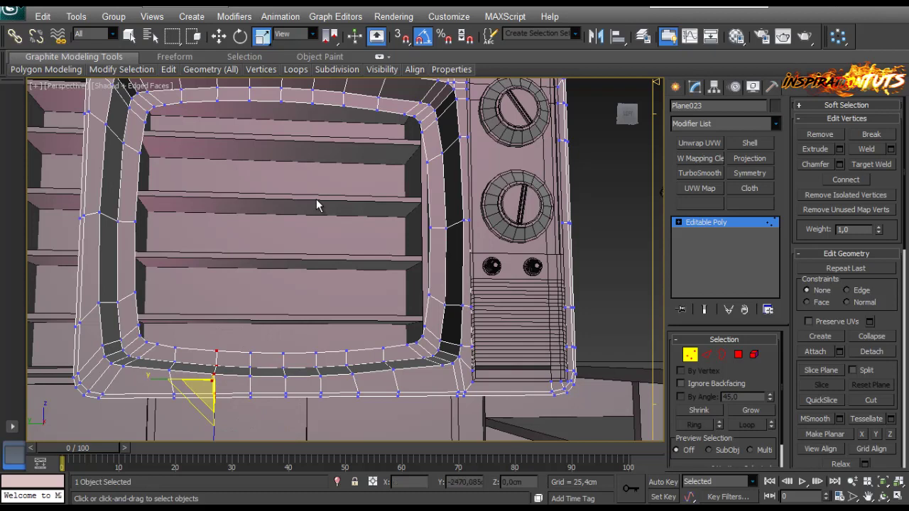
{"action": "left_click_drag", "start_coordinate": [166, 319], "coordinate": [186, 435]}
{"action": "middle_click_drag", "start_coordinate": [316, 199], "coordinate": [318, 205], "text": "alt"}
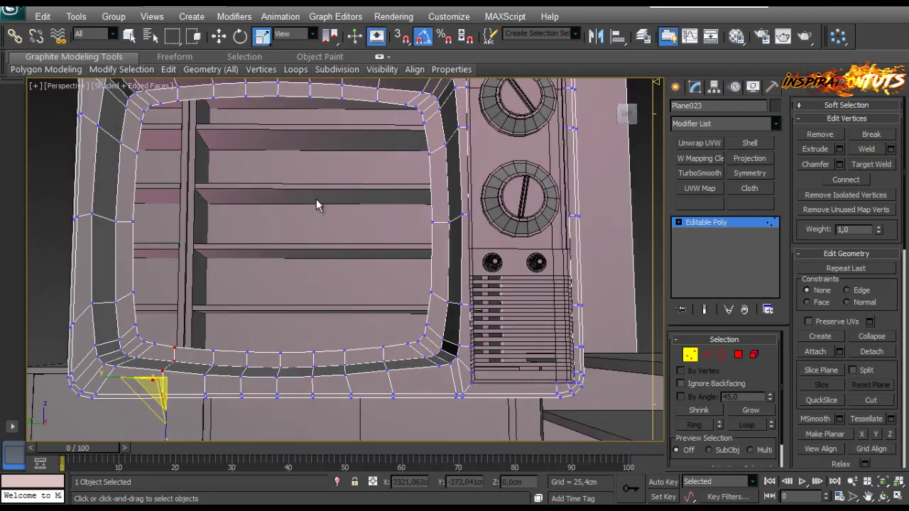
{"action": "left_click_drag", "start_coordinate": [324, 331], "coordinate": [375, 410]}
{"action": "left_click_drag", "start_coordinate": [312, 376], "coordinate": [324, 398]}
{"action": "left_click_drag", "start_coordinate": [368, 334], "coordinate": [412, 410]}
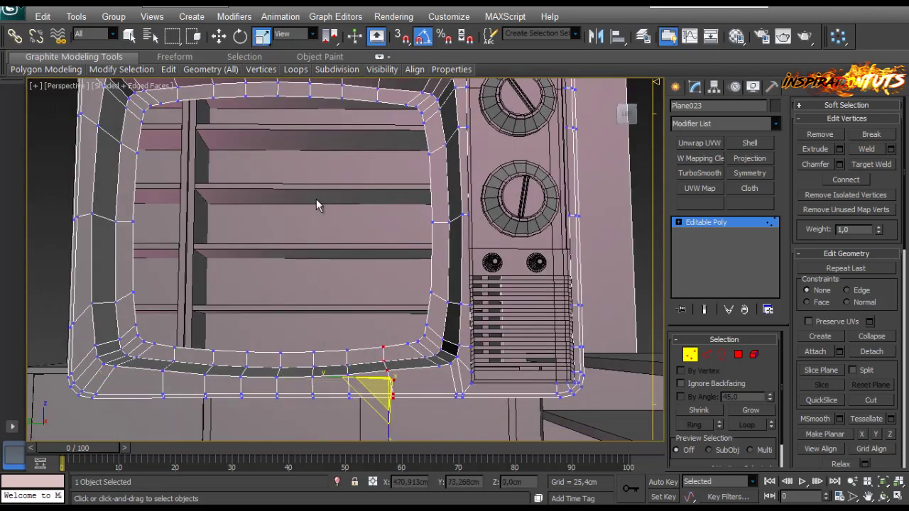
{"action": "left_click_drag", "start_coordinate": [345, 378], "coordinate": [375, 389]}
Move the two selected edges near the screen opening's lower corners down by about 0.1 cm
{"action": "mouse_move", "coordinate": [317, 203]}
{"action": "middle_mouse_down"}
{"action": "mouse_move", "coordinate": [316, 232]}
{"action": "mouse_move", "coordinate": [314, 197]}
{"action": "middle_mouse_up"}
{"action": "scroll", "coordinate": [318, 205], "scroll_direction": "up", "scroll_amount": 2}
{"action": "key", "text": "2"}
{"action": "key", "text": "w"}
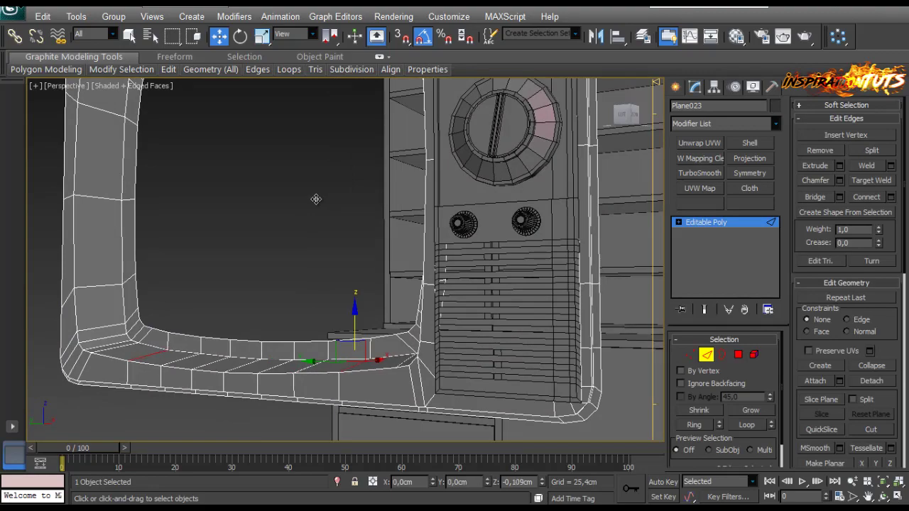
{"action": "middle_click_drag", "start_coordinate": [316, 200], "coordinate": [316, 200], "text": "alt"}
{"action": "scroll", "coordinate": [317, 201], "scroll_direction": "down", "scroll_amount": 5}
{"action": "left_click", "coordinate": [317, 201]}
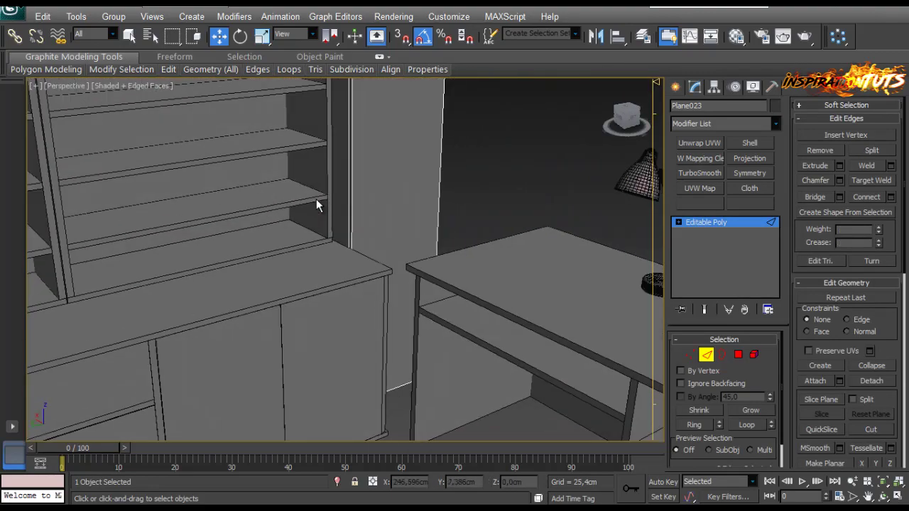